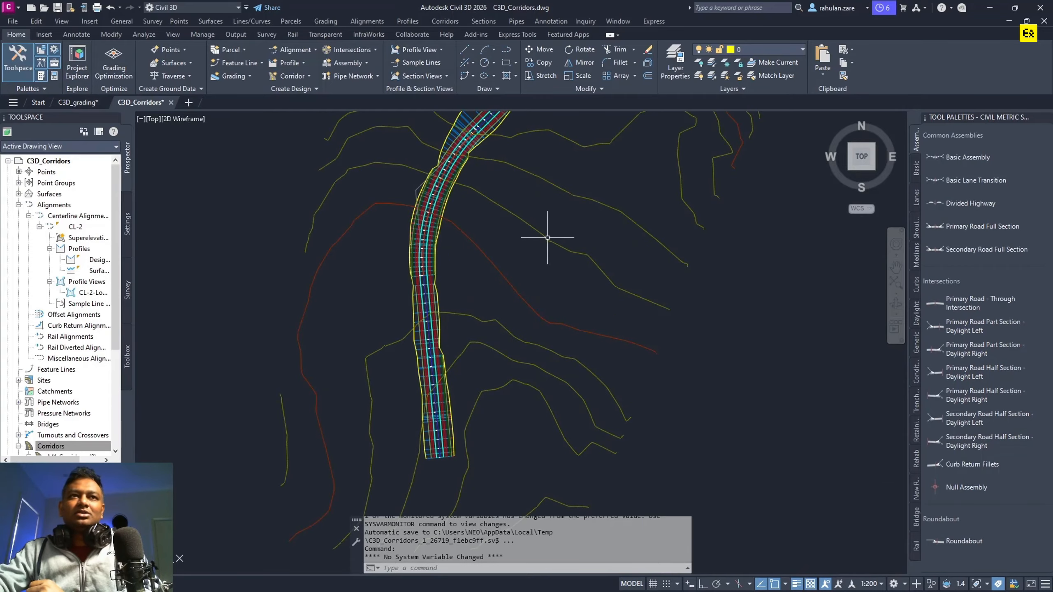
# - Erase the existing assembly inside the small yellow rectangle at the corner of the large frame
pyautogui.scroll(-5, 528, 277)
pyautogui.moveTo(633, 328); pyautogui.dragTo(550, 229, button='middle')
pyautogui.scroll(3, 565, 299)
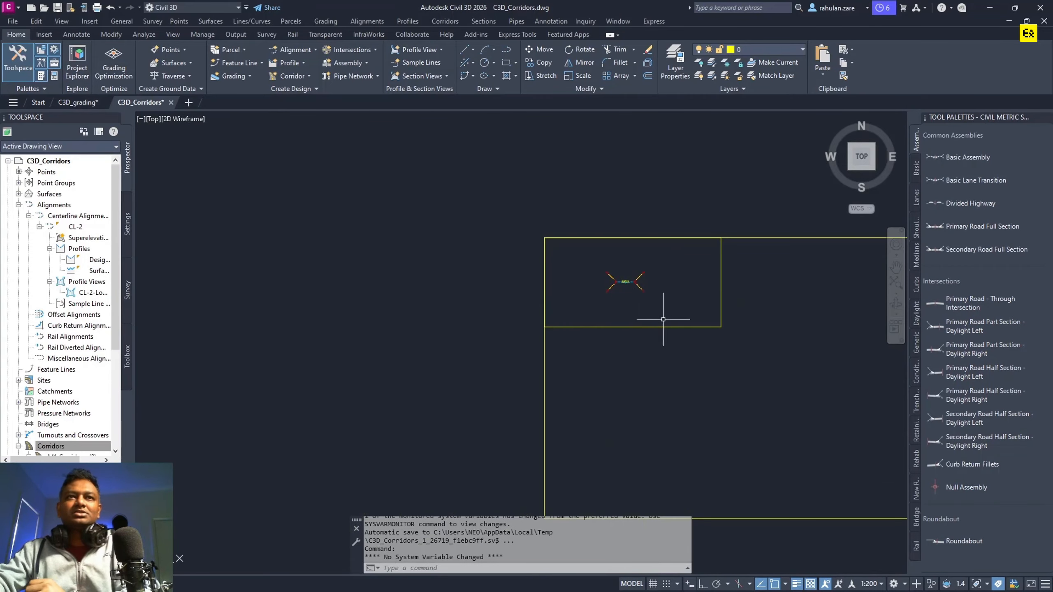
pyautogui.click(664, 296)
pyautogui.click(564, 254)
pyautogui.press('Delete')
pyautogui.scroll(-5, 608, 266)
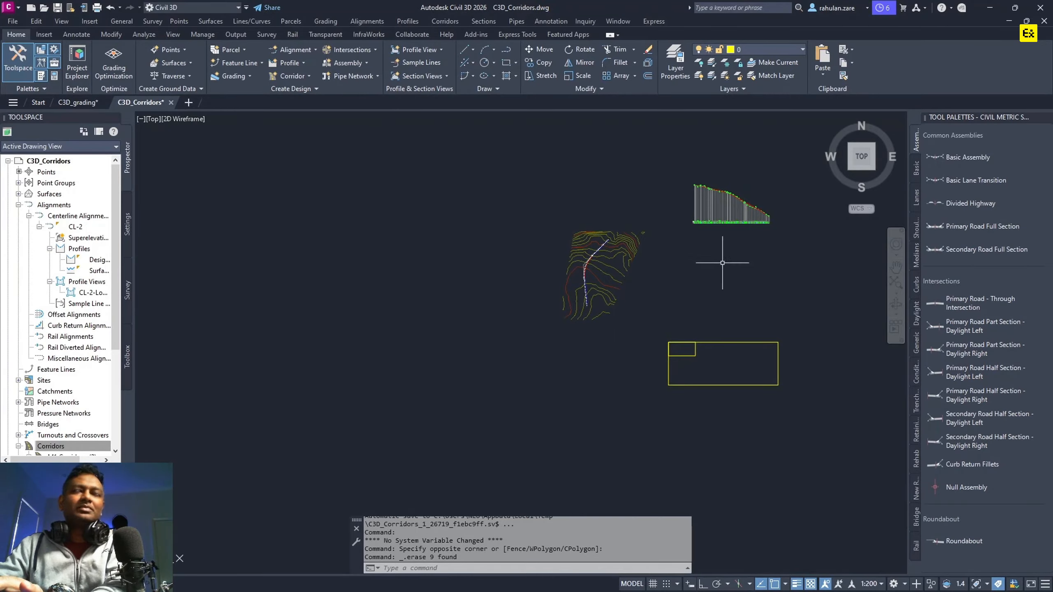
# - Insert a Basic Lane Transition assembly inside the small yellow rectangle
pyautogui.moveTo(728, 258); pyautogui.dragTo(525, 253, button='middle')
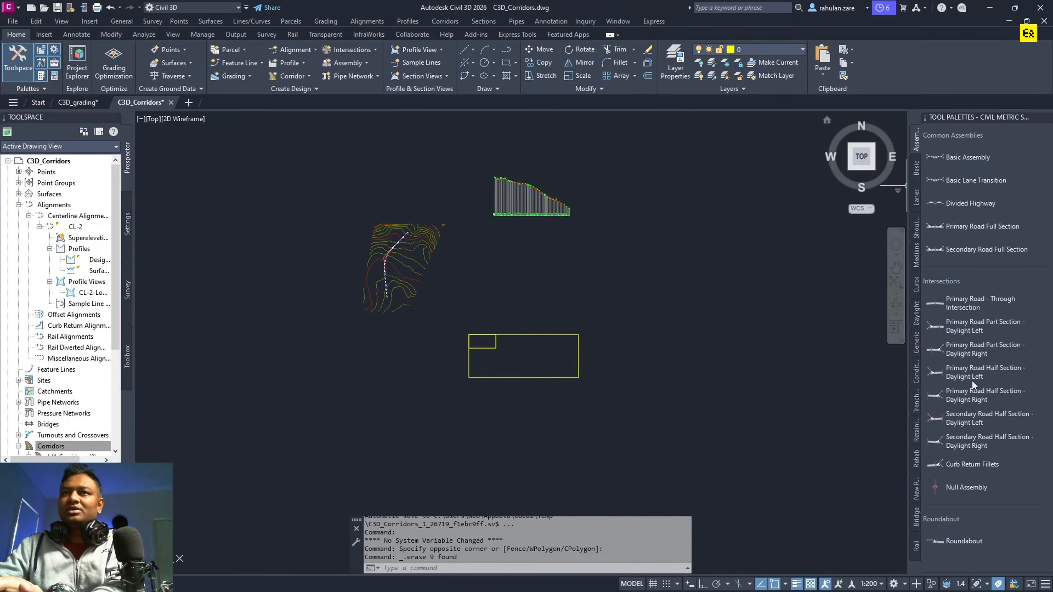
pyautogui.click(940, 180)
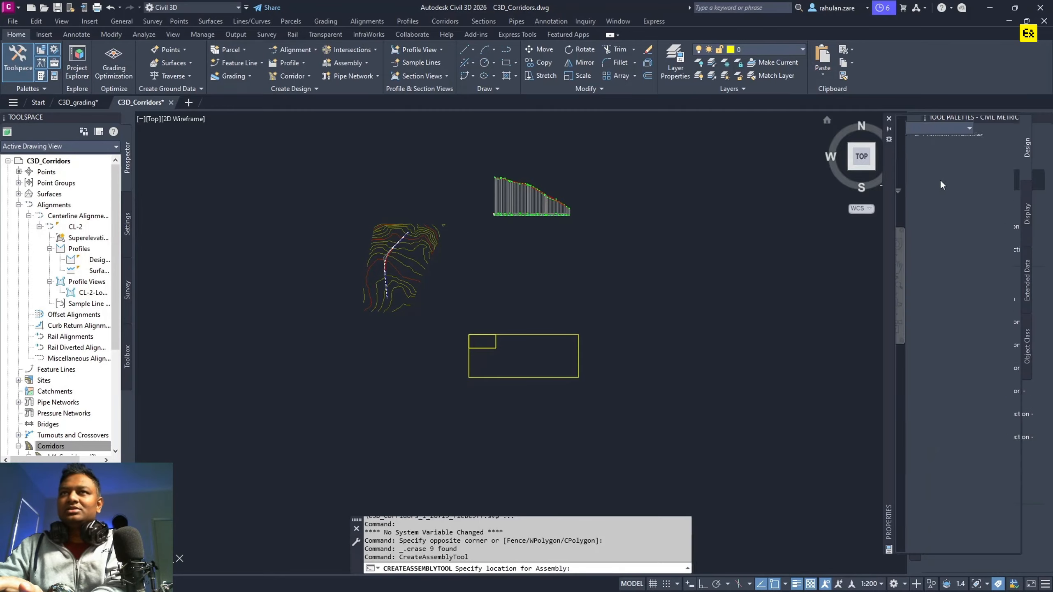
pyautogui.scroll(8, 485, 345)
pyautogui.click(418, 313)
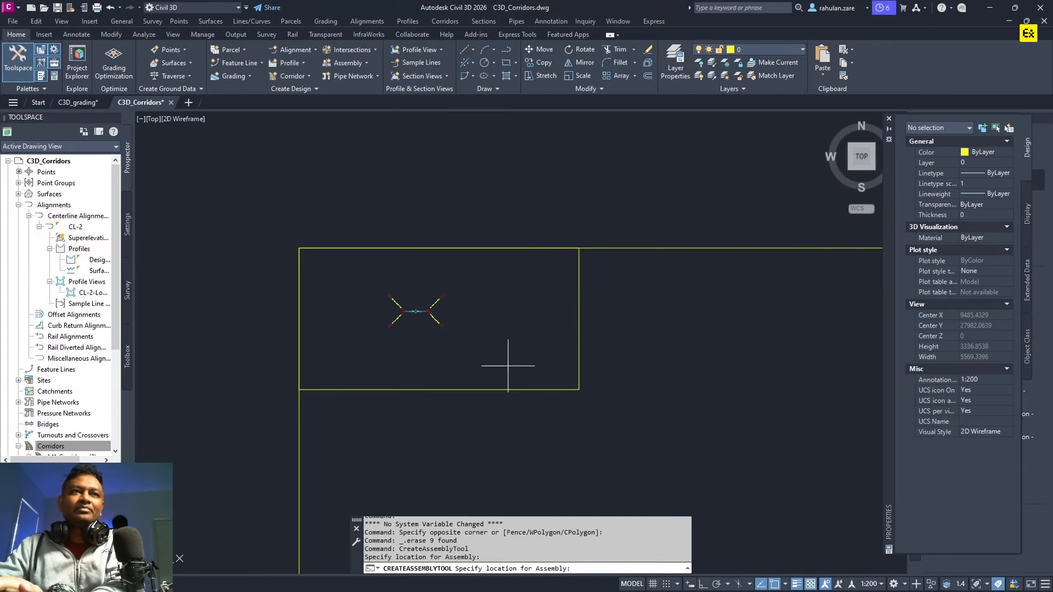
pyautogui.scroll(8, 412, 317)
pyautogui.press('Return')
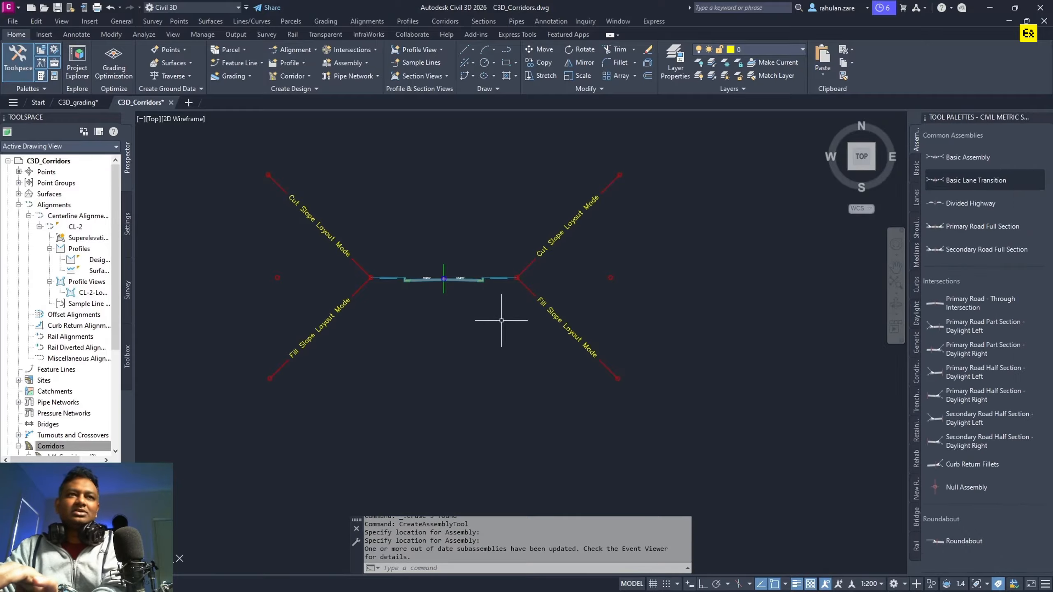
# - Erase the cut/fill slope and the adjoining strip beyond the curb on the right side of the assembly
pyautogui.click(606, 359)
pyautogui.click(541, 178)
pyautogui.press('Delete')
pyautogui.click(518, 296)
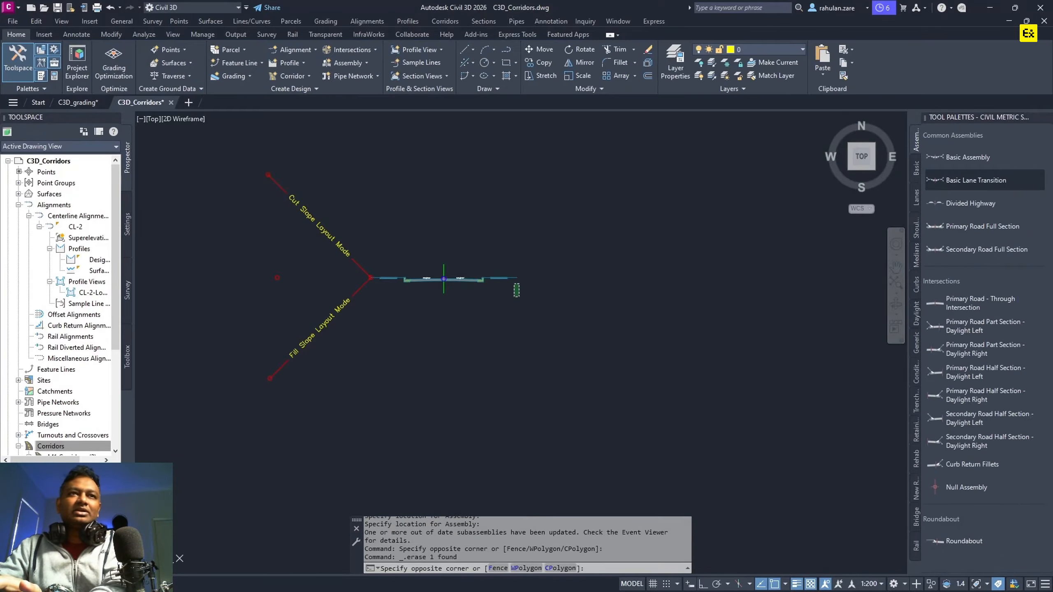
pyautogui.click(505, 256)
pyautogui.press('Delete')
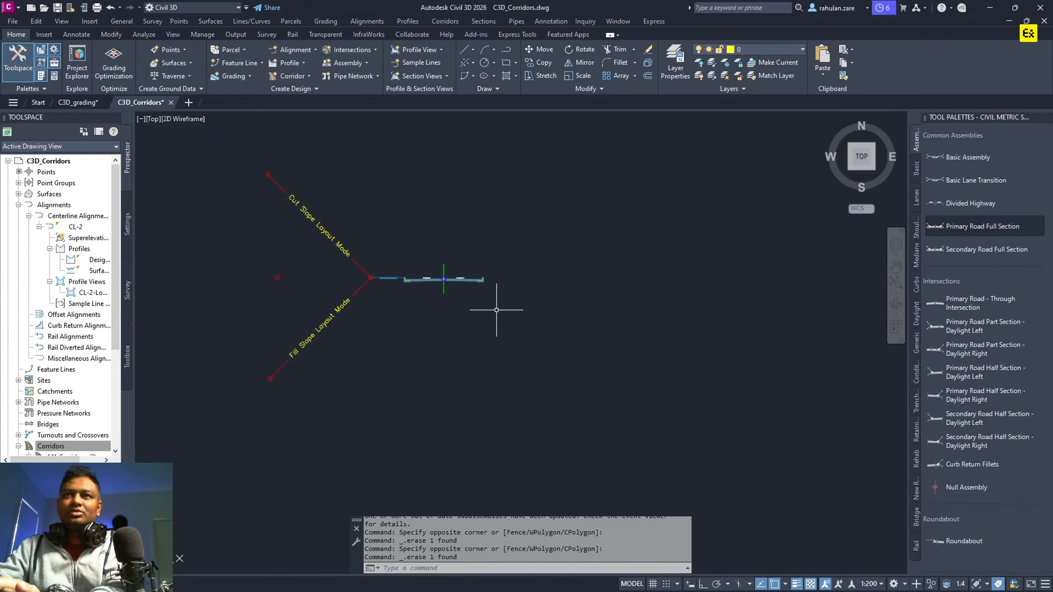
# - Create an assembly named "M1 Assembly - (<[Next Counter(CP)]>)" of type Other, with its baseline in the free space beside the transition assembly
pyautogui.moveTo(568, 328)
pyautogui.mouseDown(button='middle')
pyautogui.moveTo(425, 343)
pyautogui.moveTo(365, 336)
pyautogui.mouseUp(button='middle')
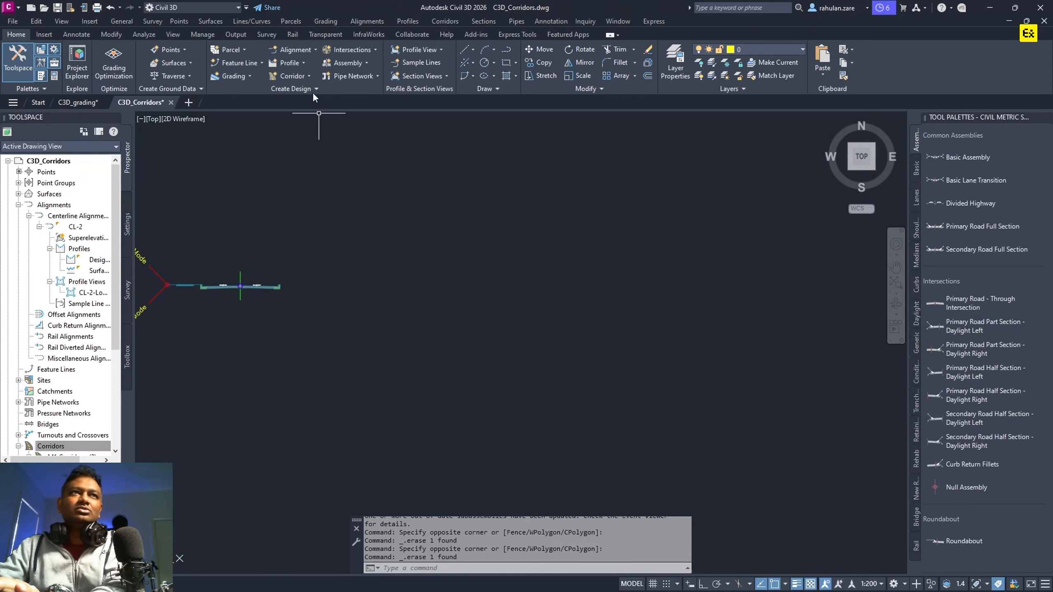
pyautogui.click(345, 63)
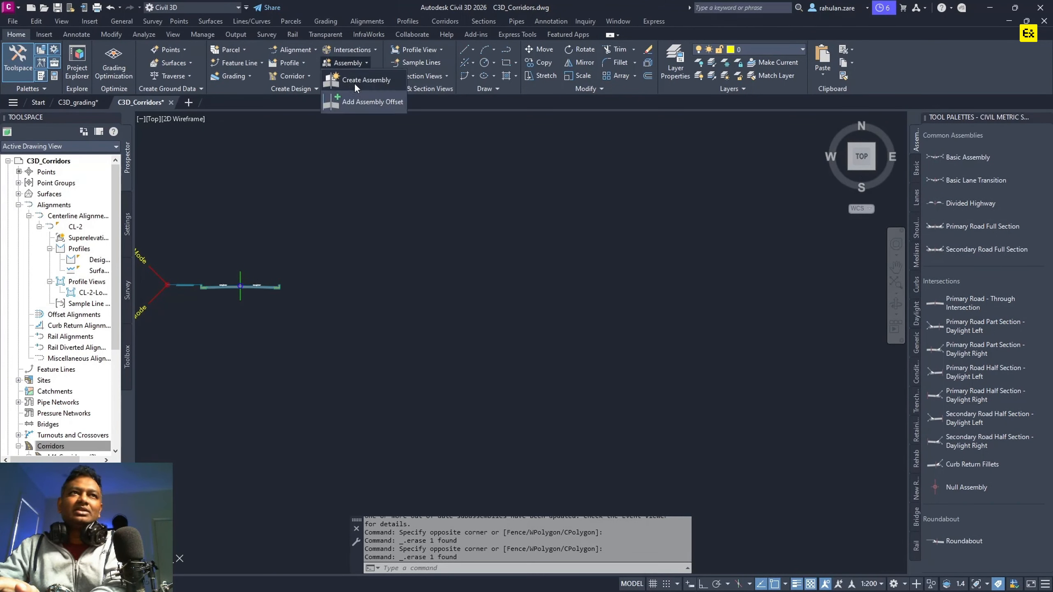
pyautogui.click(354, 81)
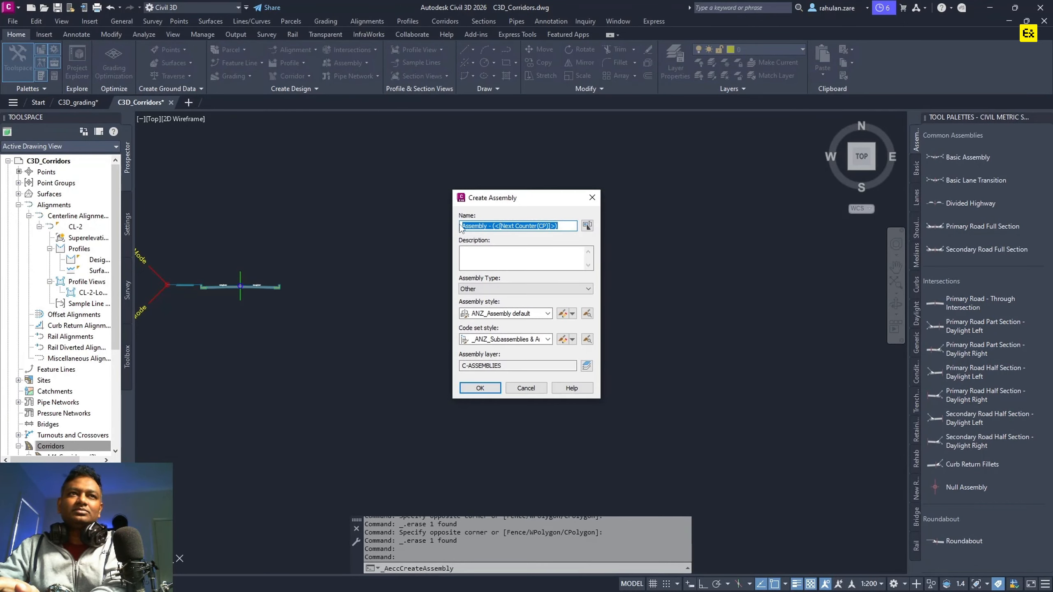
pyautogui.click(463, 226)
pyautogui.write('M1')
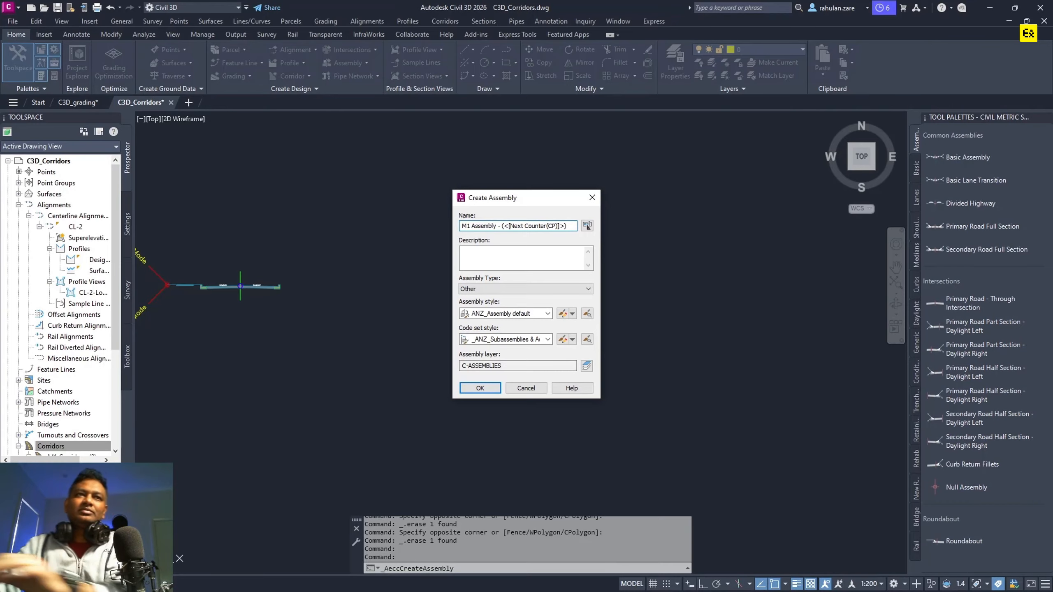
pyautogui.click(523, 291)
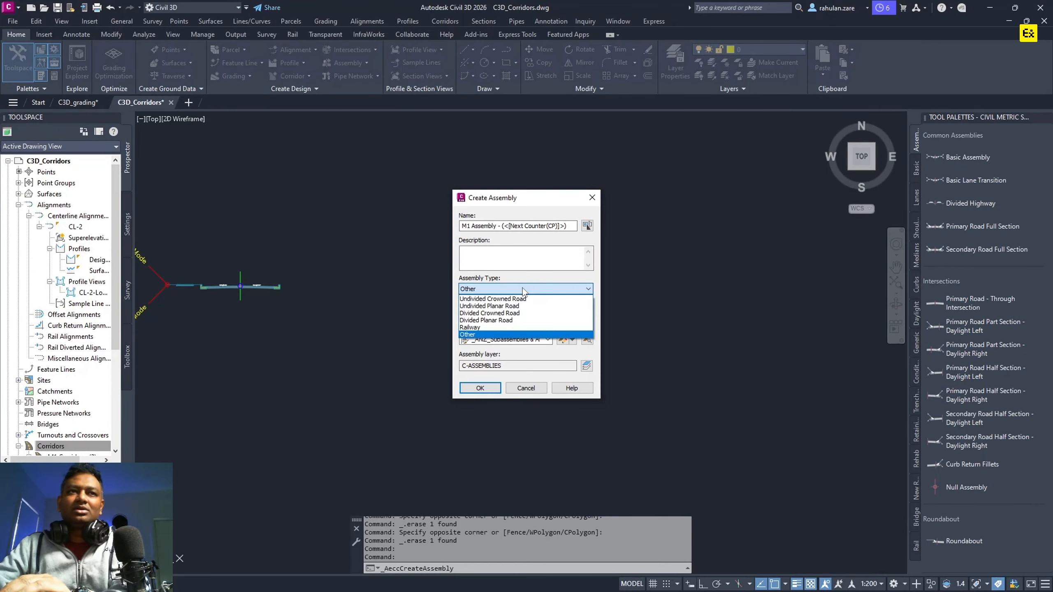
pyautogui.click(519, 289)
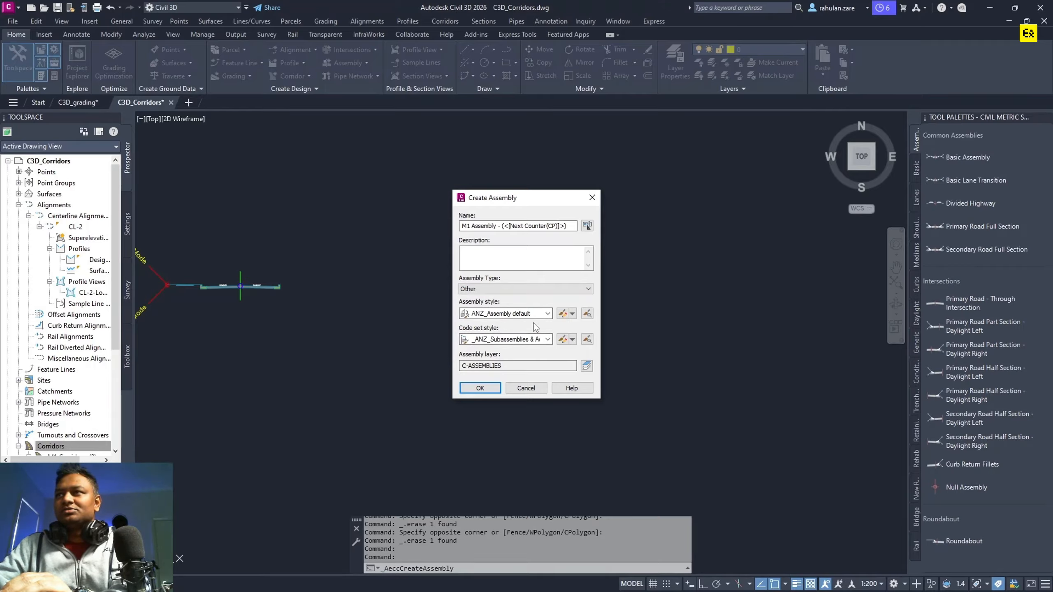
pyautogui.click(478, 391)
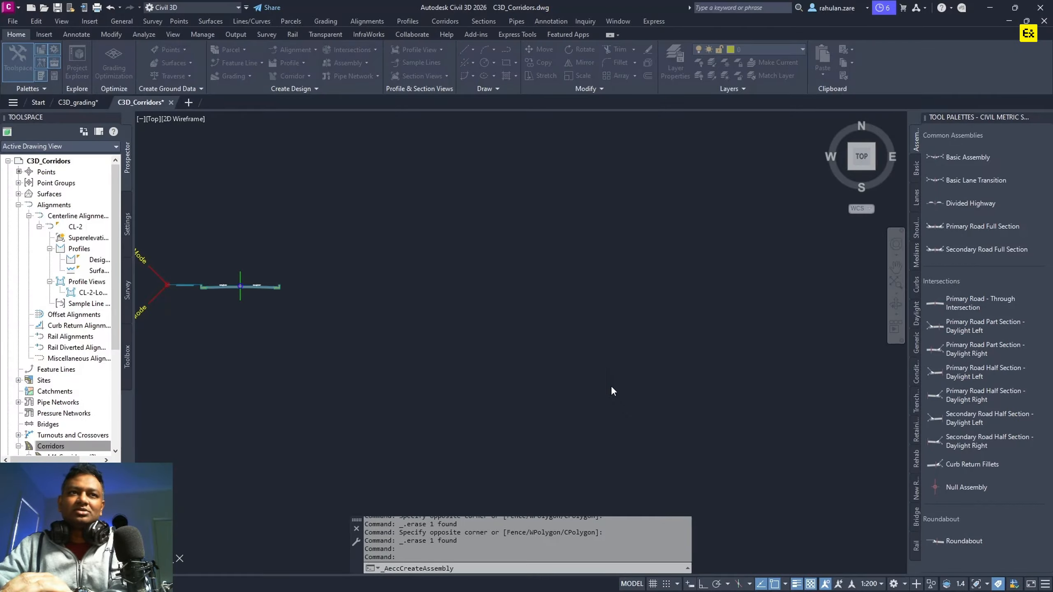
pyautogui.scroll(-4, 608, 386)
pyautogui.moveTo(647, 337); pyautogui.dragTo(505, 336, button='middle')
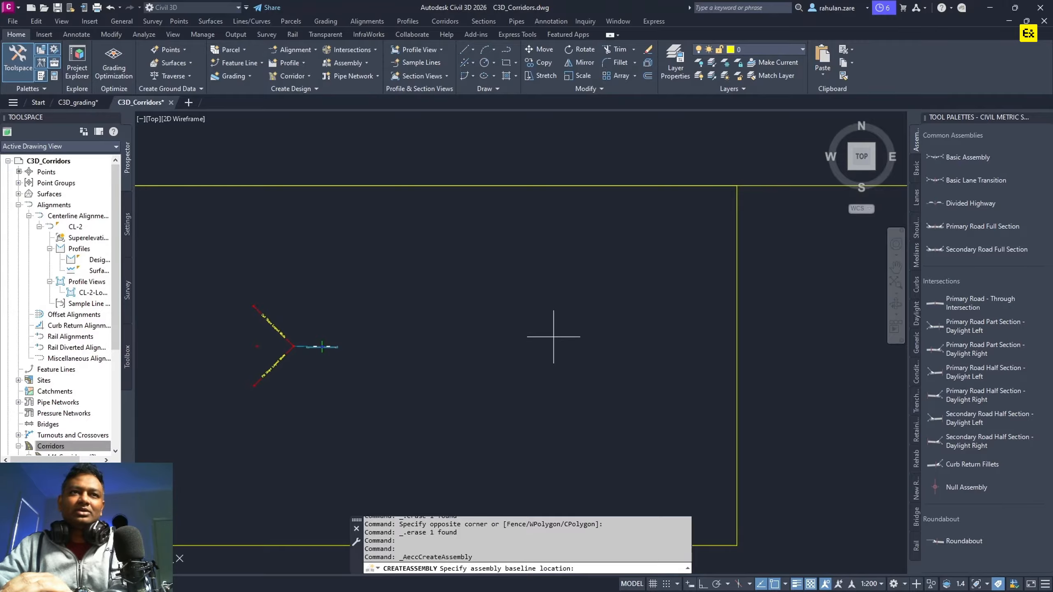
pyautogui.click(462, 245)
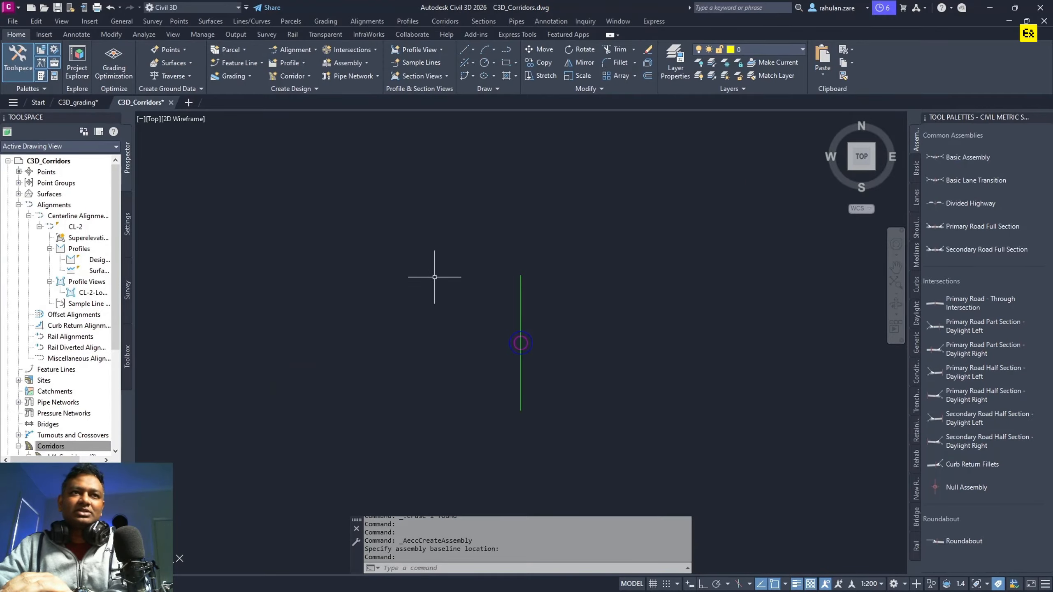
# - Expand the drawing's Assemblies collection to check the listed assemblies
pyautogui.scroll(-3, 436, 280)
pyautogui.scroll(1, 472, 296)
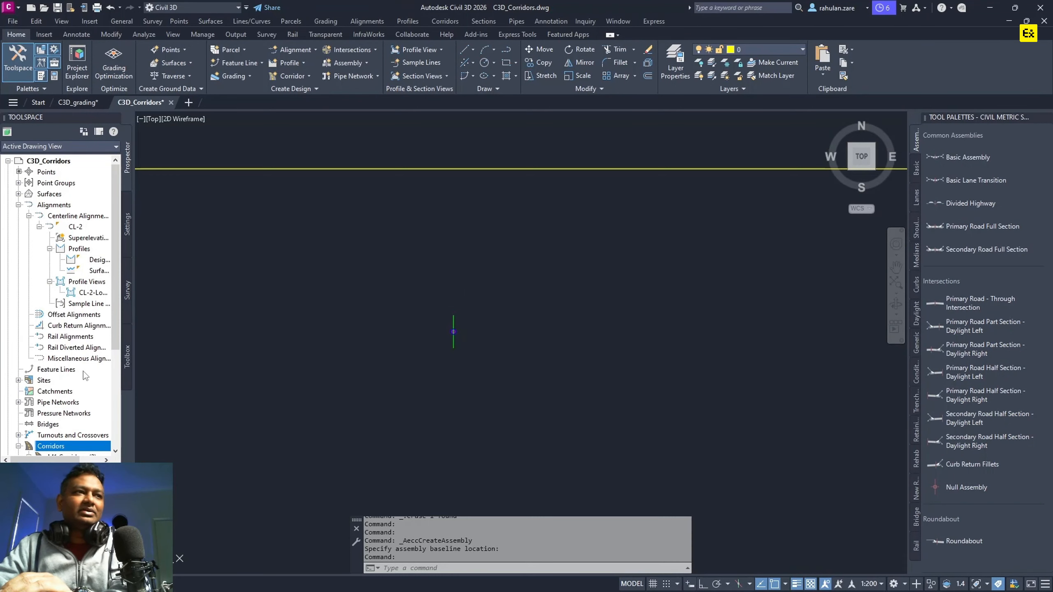
pyautogui.scroll(-2, 61, 412)
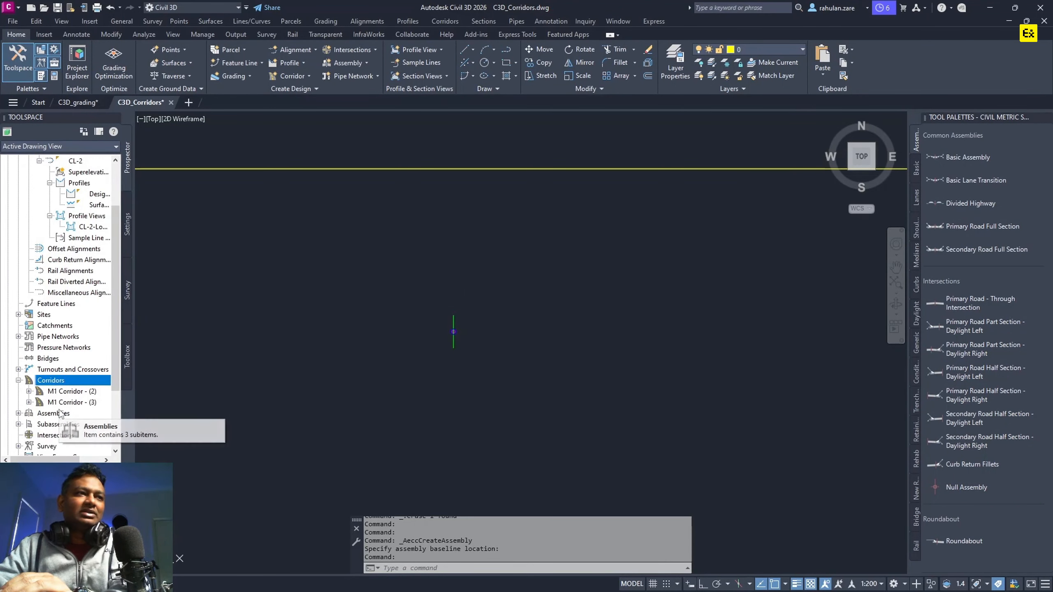
pyautogui.doubleClick(61, 413)
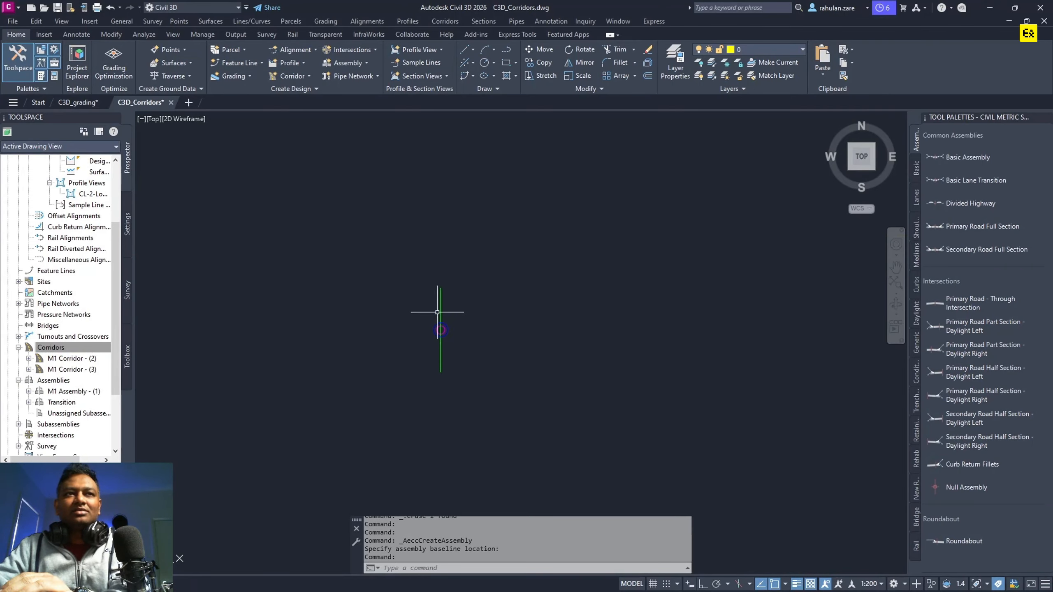
# - Review the metric subassembly categories, including Basic, Lanes, Shoulders, Medians, Curbs, Daylight and Generic
pyautogui.click(916, 168)
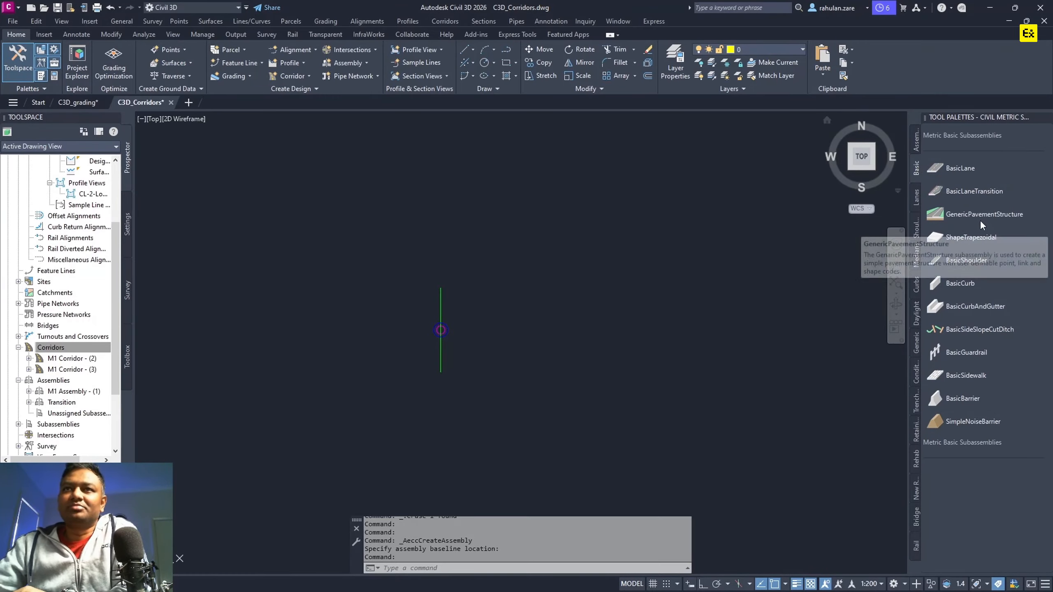
pyautogui.click(916, 198)
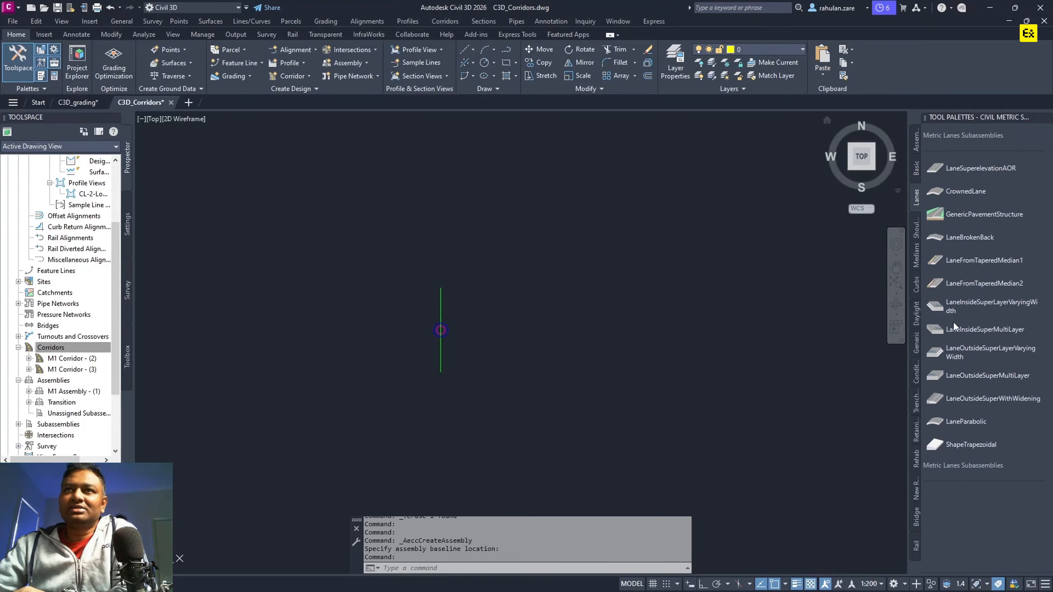
pyautogui.click(912, 226)
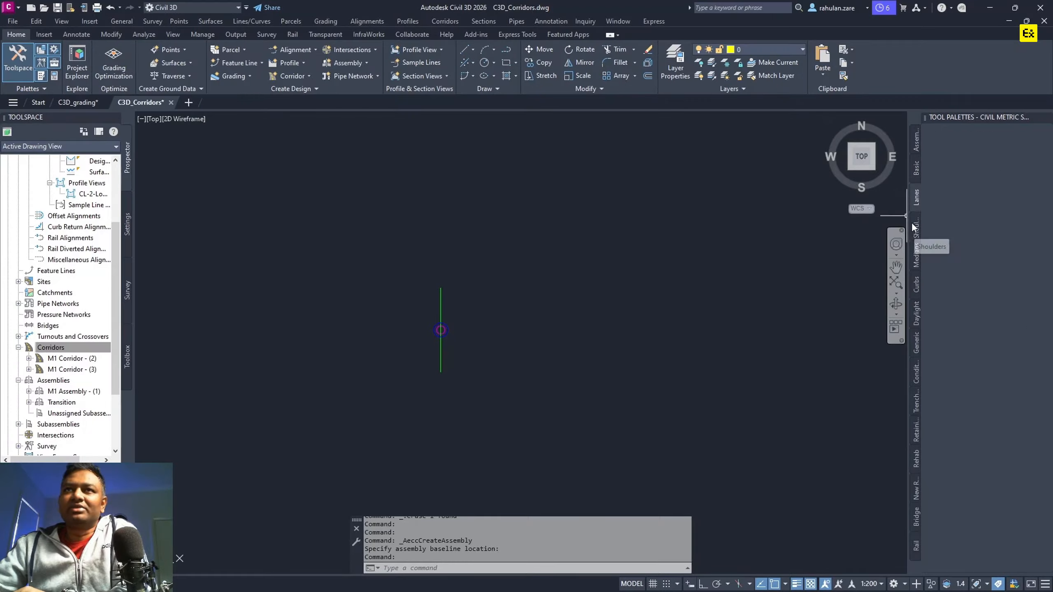
pyautogui.click(916, 264)
pyautogui.click(916, 285)
pyautogui.click(915, 316)
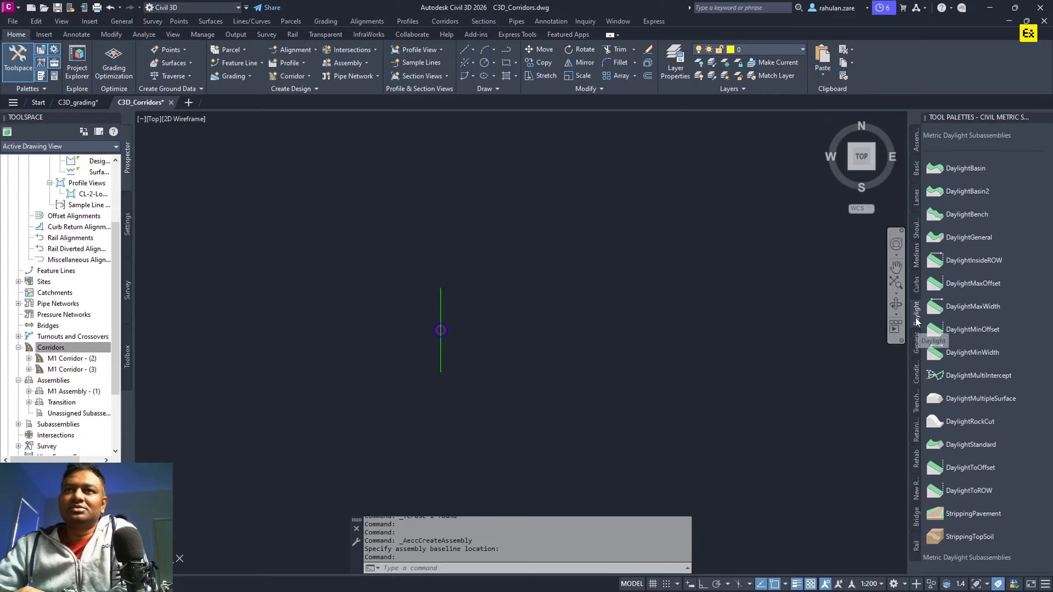
pyautogui.click(916, 343)
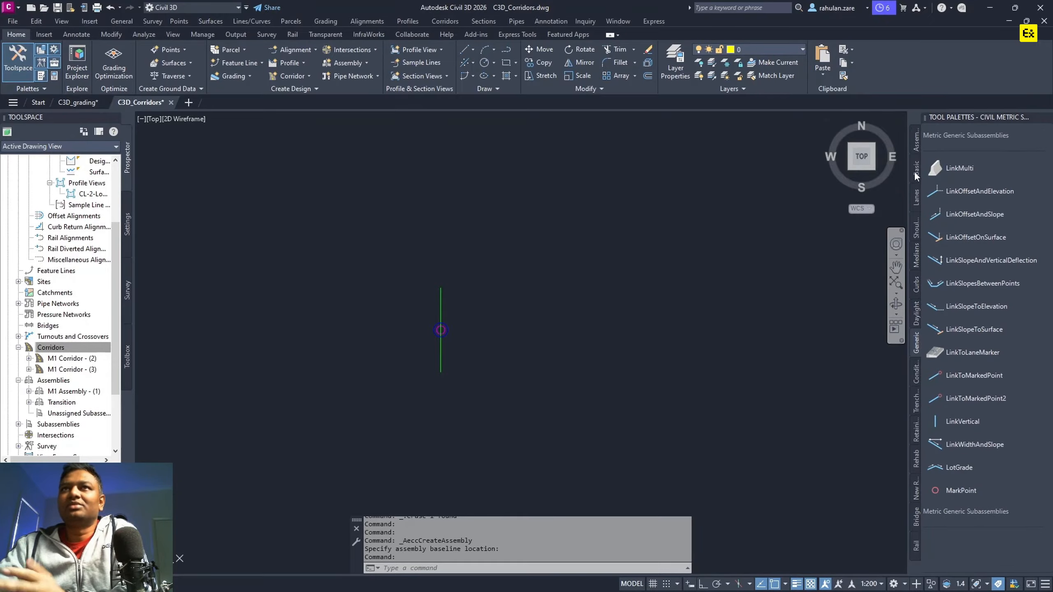
pyautogui.click(915, 166)
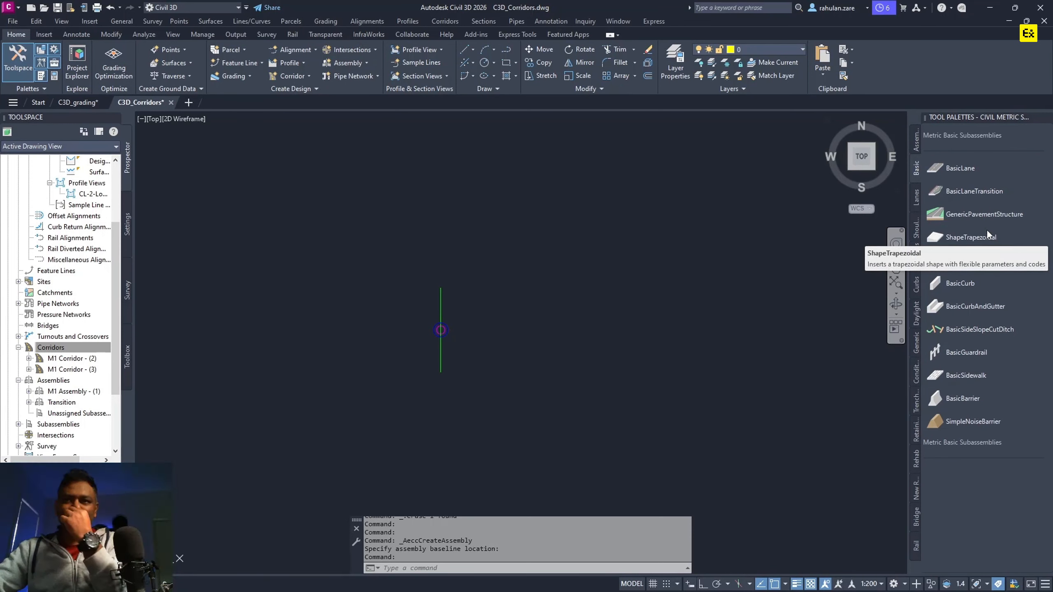
# - Start adding a LaneSuperelevationAOR subassembly and set its side to Left
pyautogui.click(916, 198)
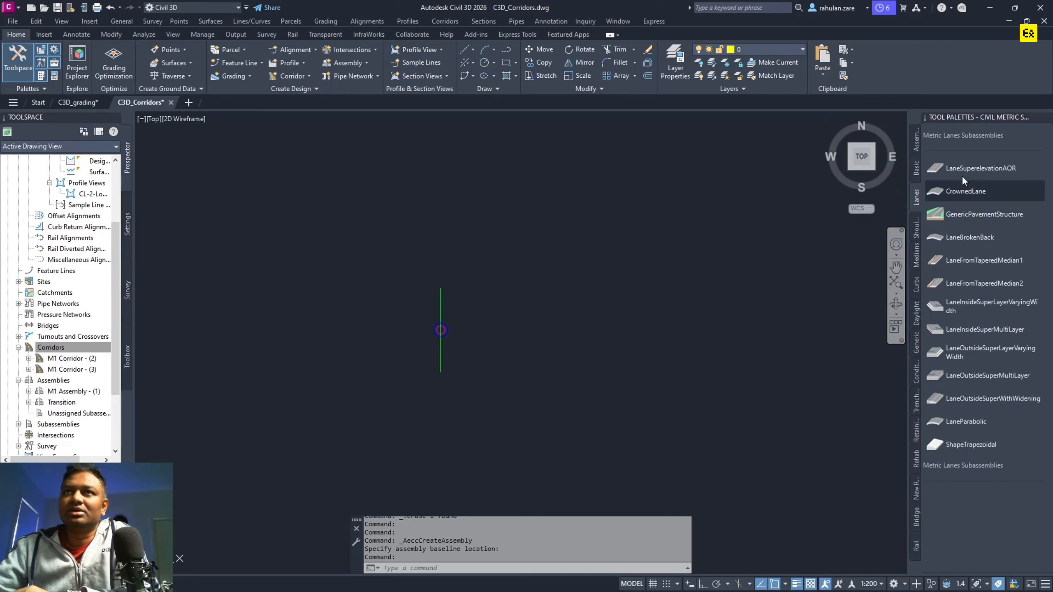
pyautogui.click(985, 164)
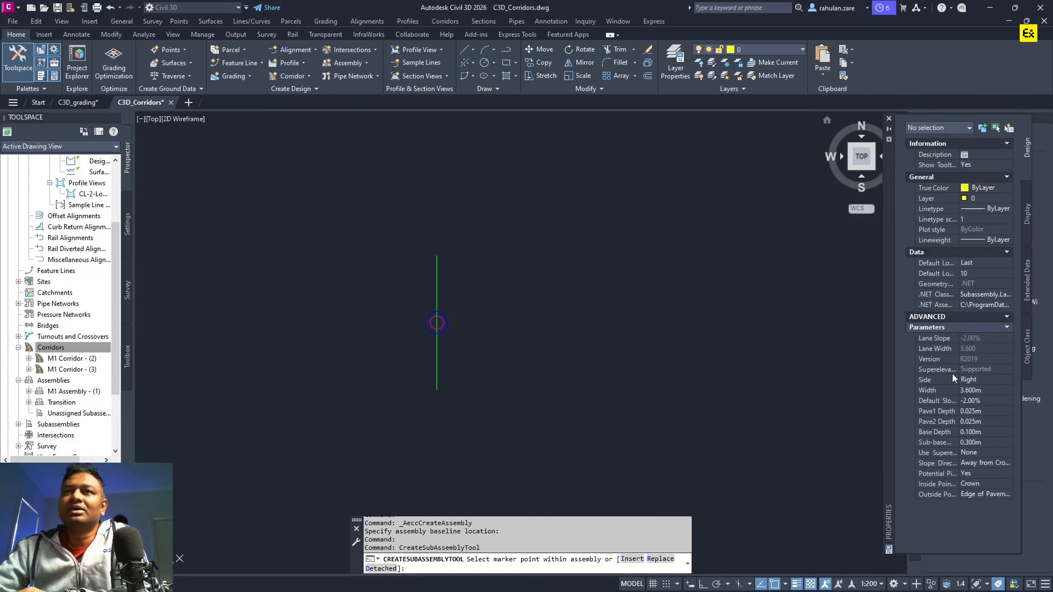
pyautogui.click(974, 379)
pyautogui.click(974, 379)
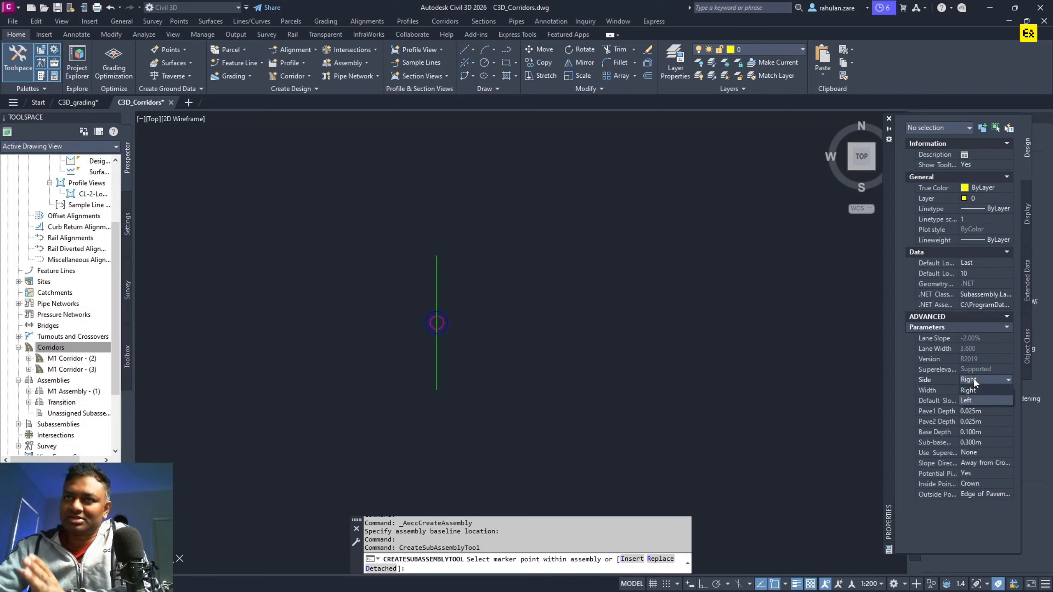
pyautogui.click(973, 399)
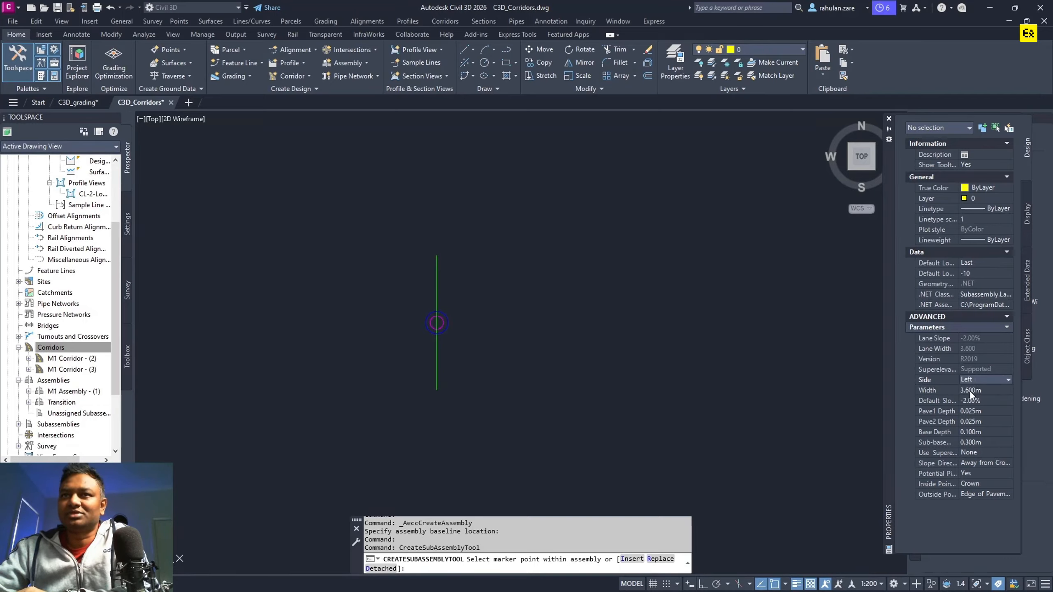
# - Set the left lane subassembly's width to 4.6 m and check the available superelevation options
pyautogui.click(969, 390)
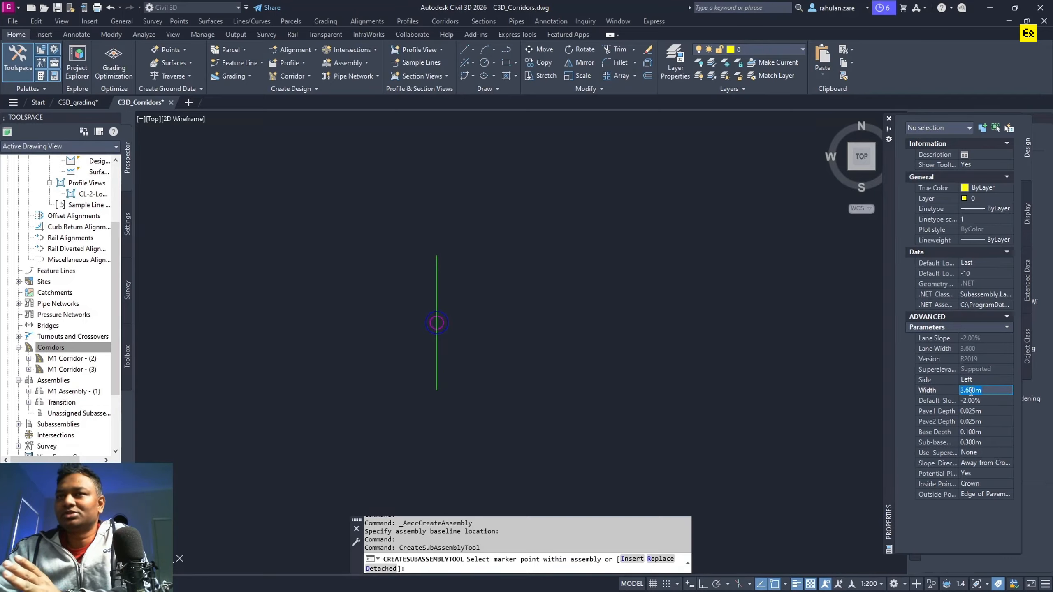
pyautogui.write('4.6')
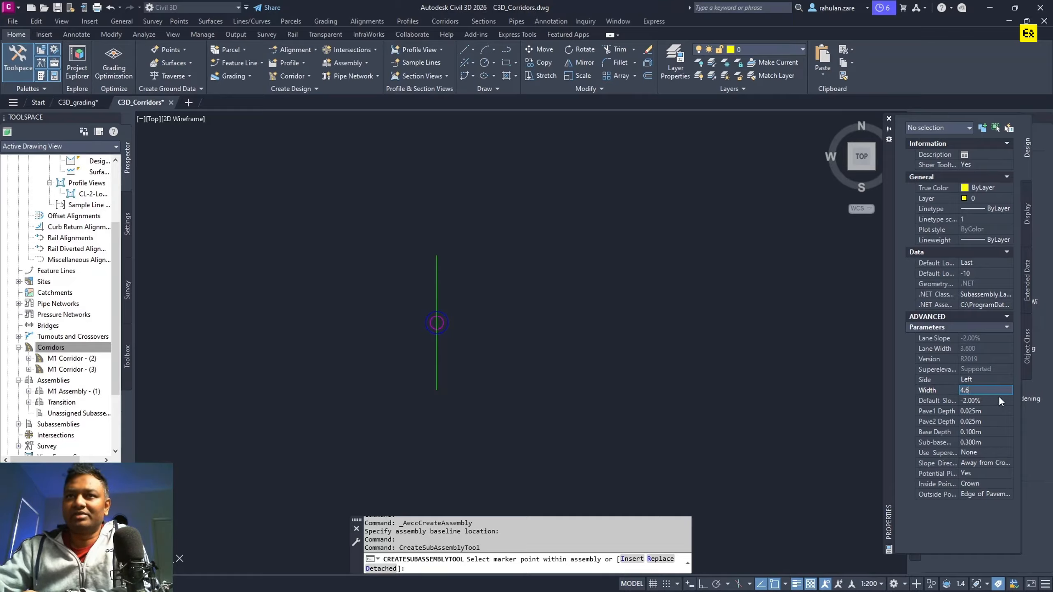
pyautogui.click(999, 400)
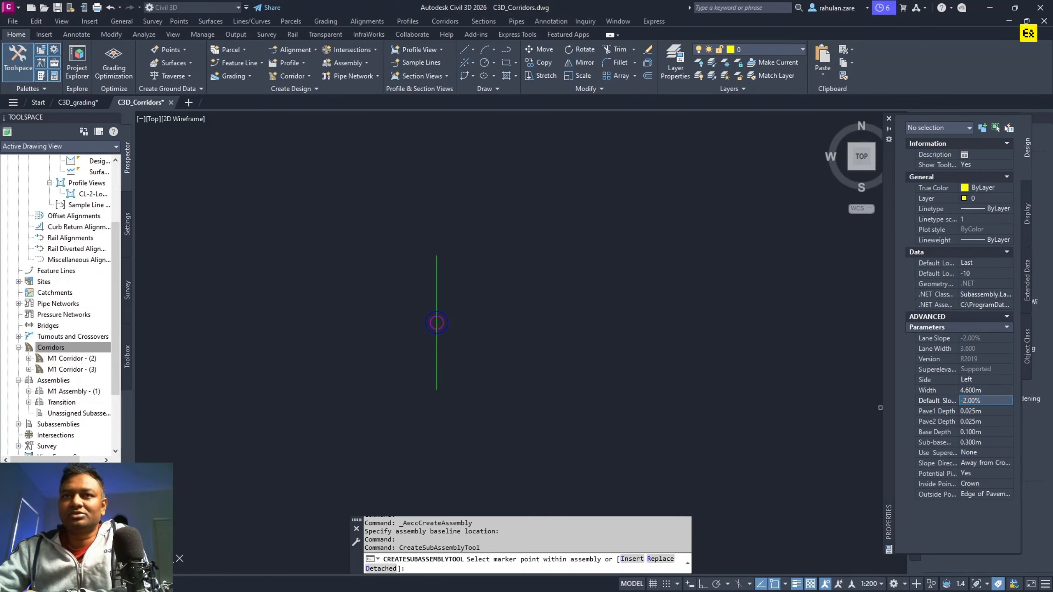
pyautogui.moveTo(1021, 411); pyautogui.dragTo(1041, 411)
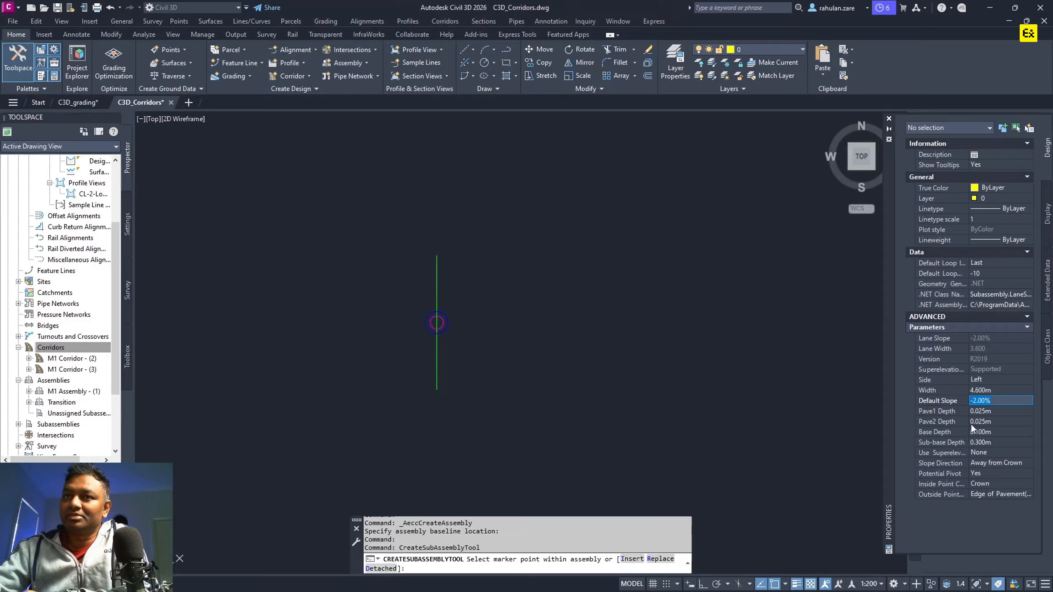
pyautogui.click(980, 453)
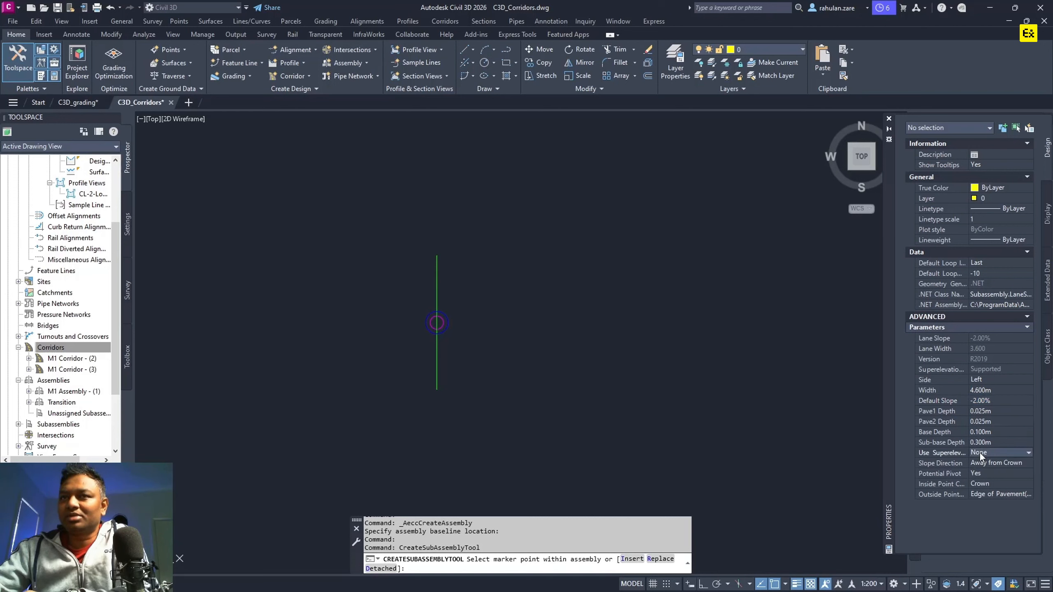
pyautogui.click(980, 453)
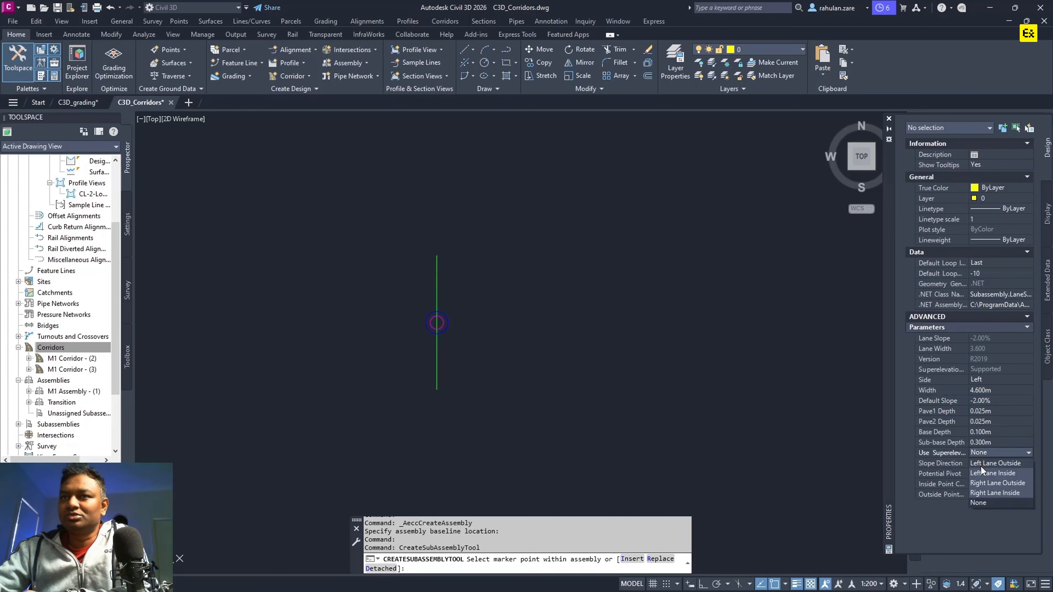
pyautogui.click(898, 475)
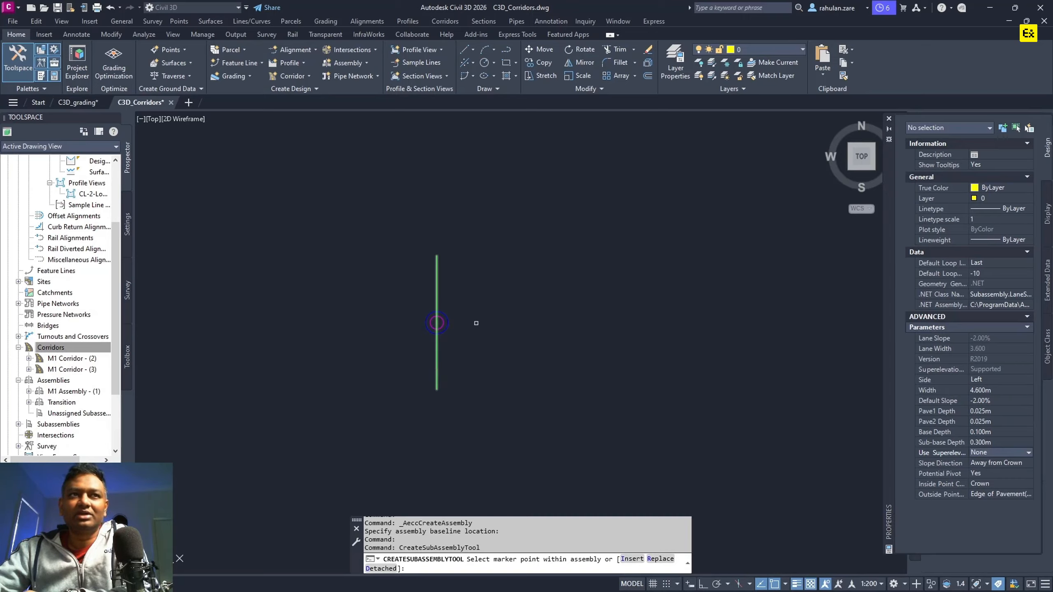
# - Try attaching 4.6 m superelevation lanes to both sides of the assembly baseline, and undo the placement
pyautogui.click(436, 323)
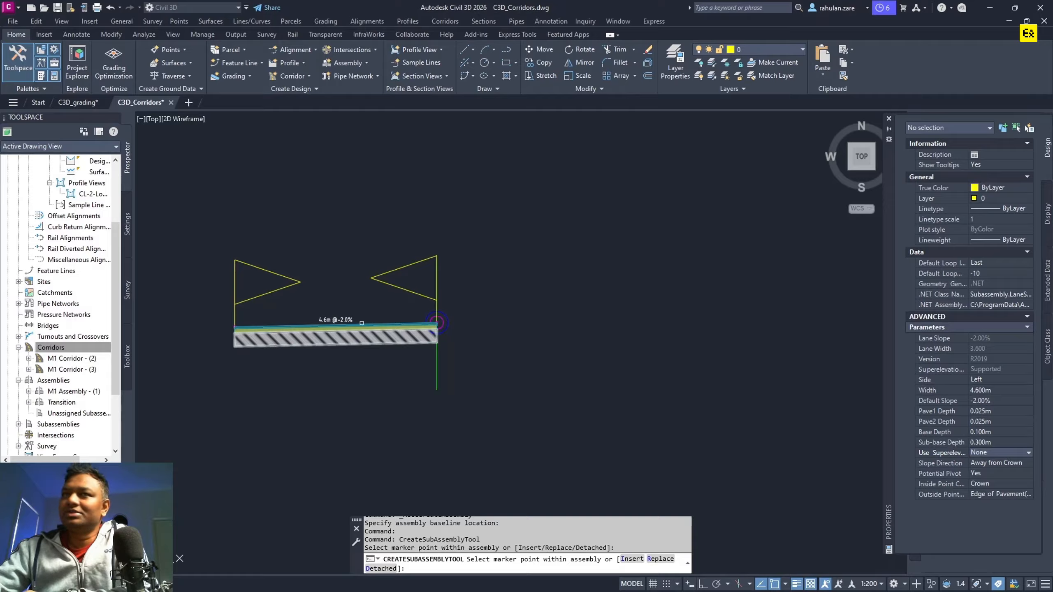
pyautogui.click(433, 372)
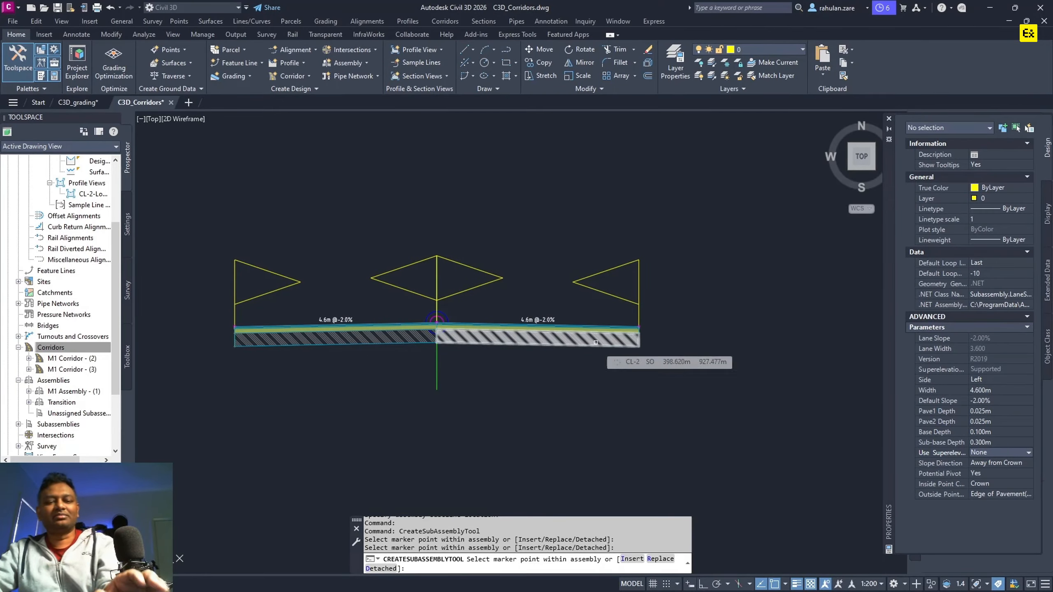
pyautogui.hotkey('ctrl', 'z')
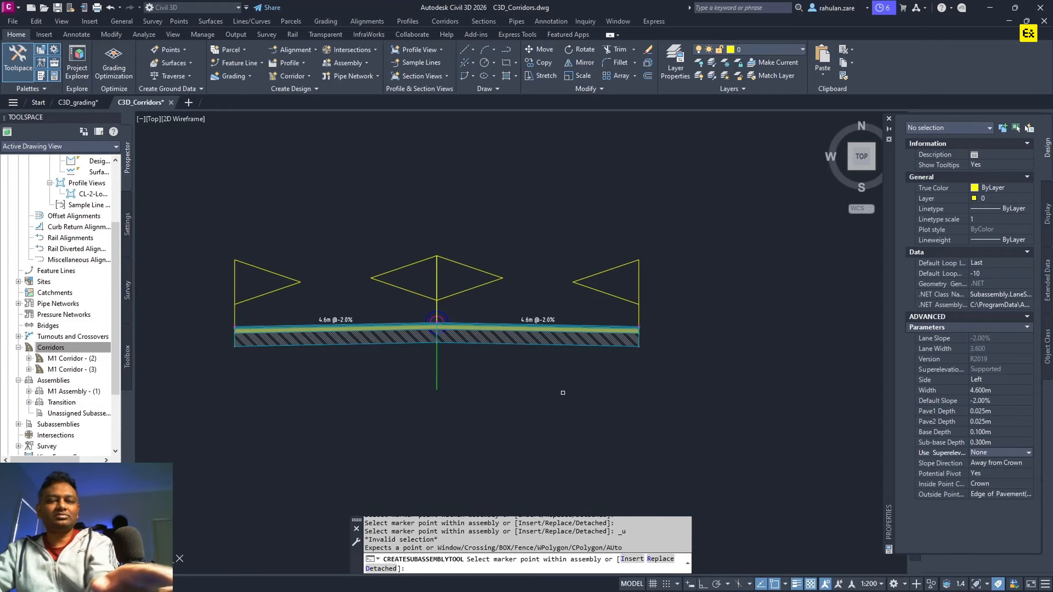
pyautogui.press('Escape')
pyautogui.hotkey('ctrl', 'z')
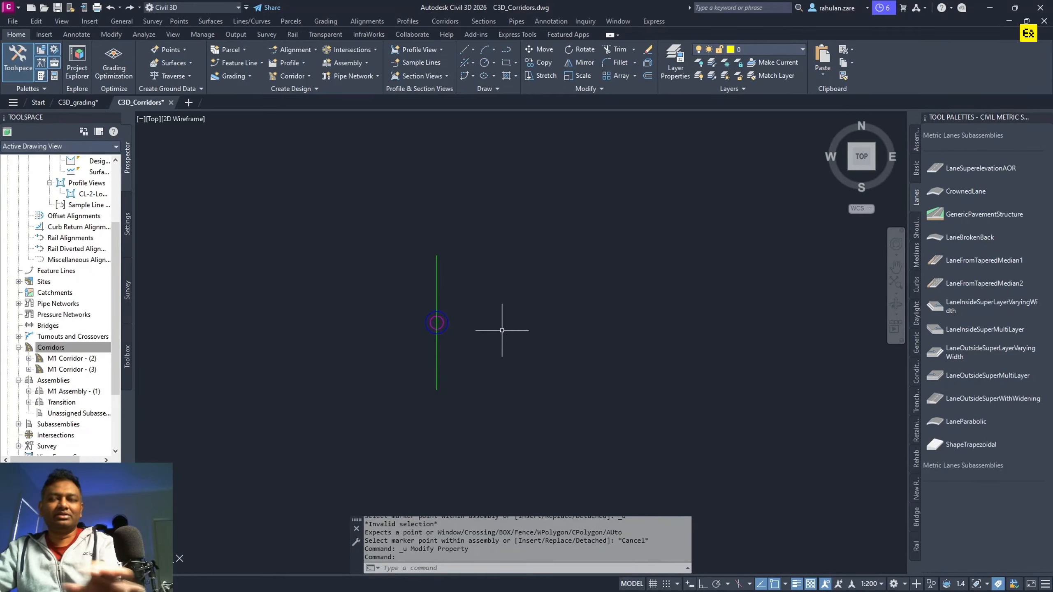
# - Attach a LaneSuperelevationAOR subassembly to the assembly baseline with its side set to Left
pyautogui.click(980, 170)
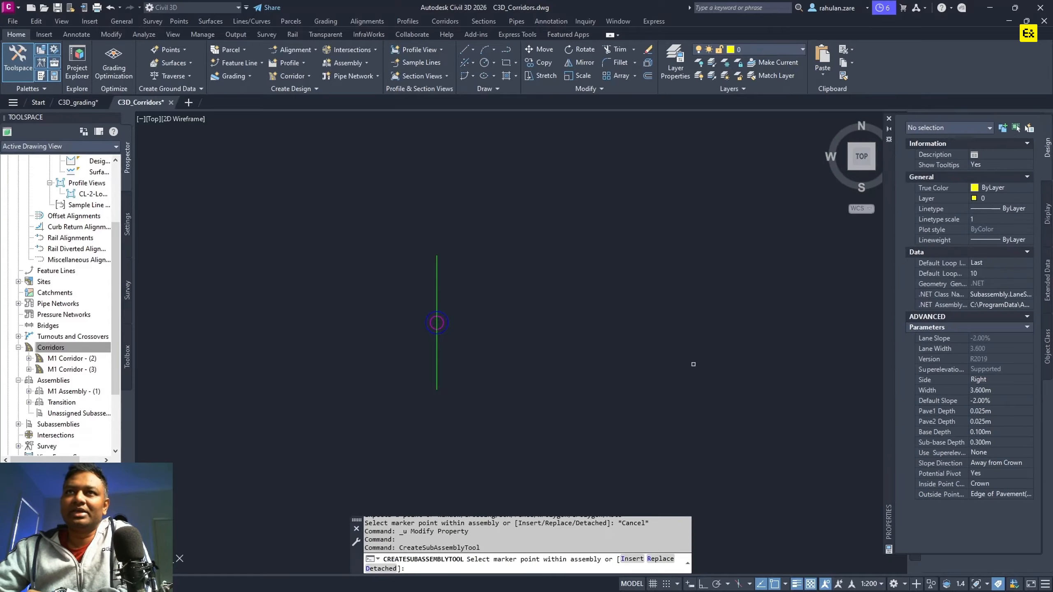
pyautogui.click(982, 379)
pyautogui.click(982, 398)
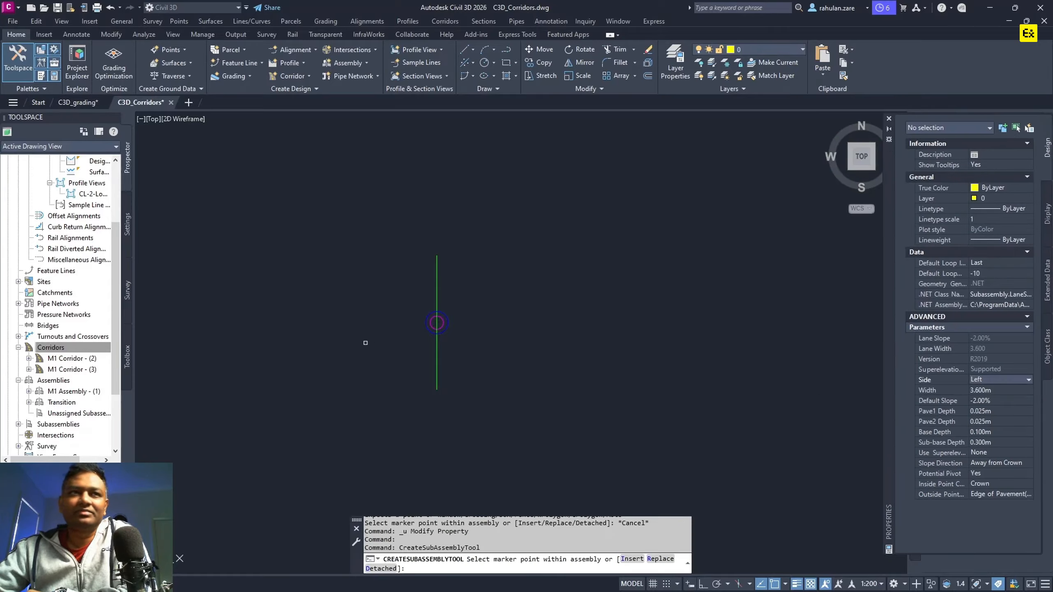
pyautogui.click(436, 322)
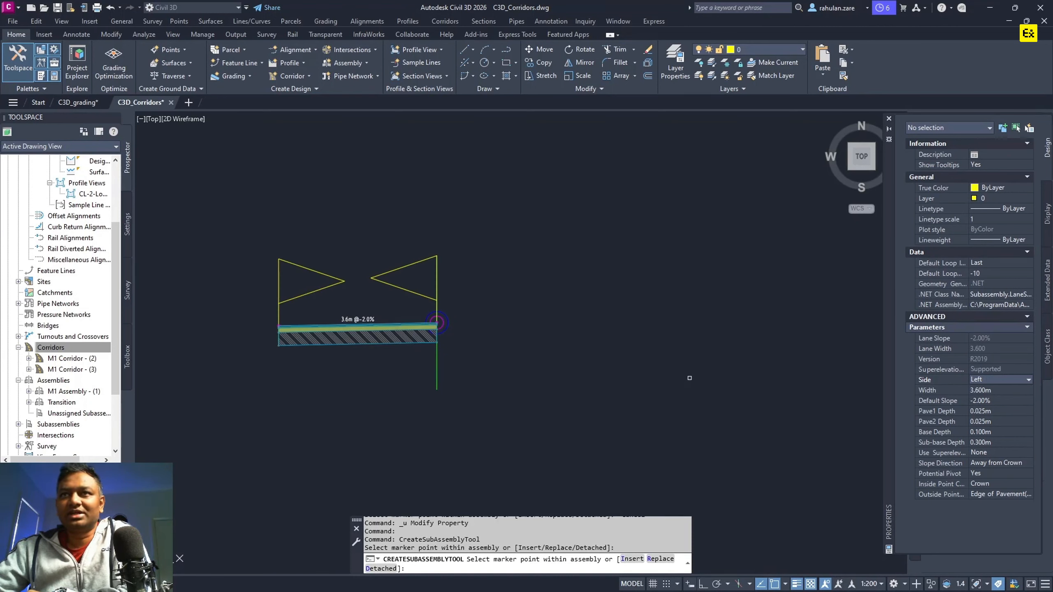
# - Set the lane subassembly's side to Right and attach it to the same assembly baseline
pyautogui.click(1001, 380)
pyautogui.click(991, 390)
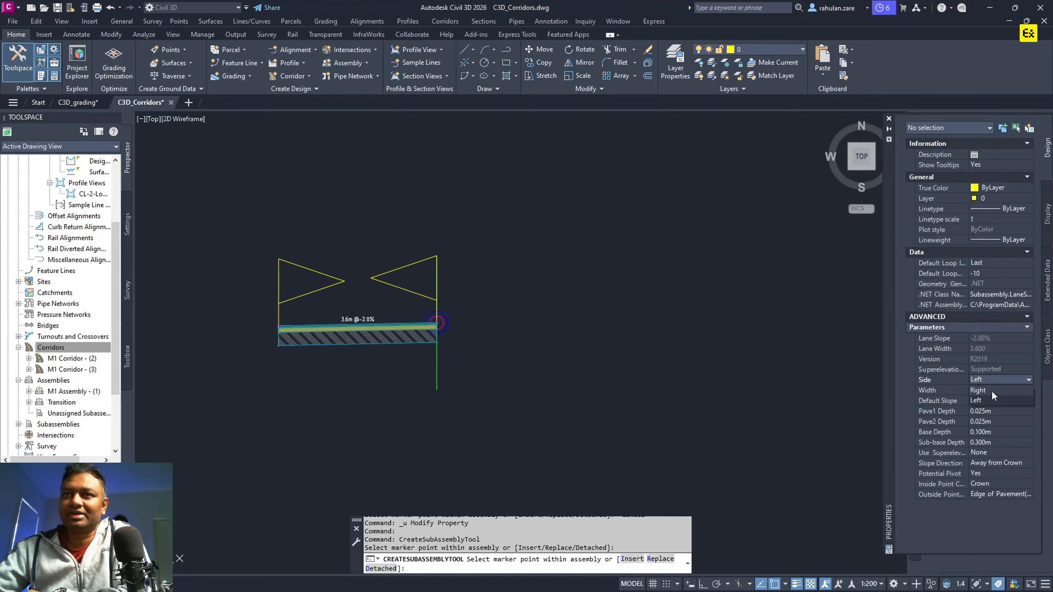
pyautogui.click(439, 362)
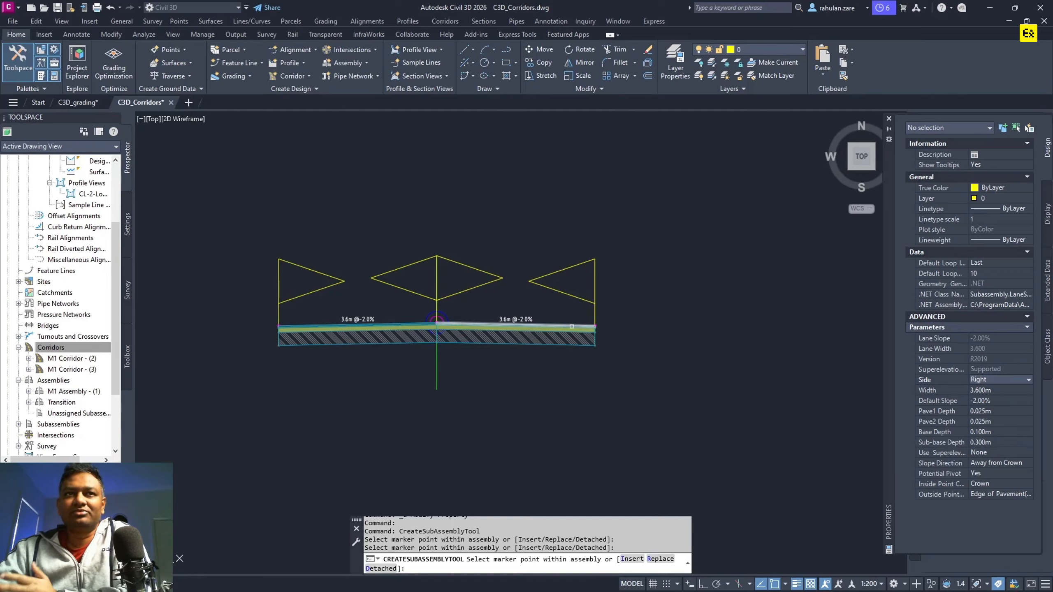
# - Attach a second right lane at the outer edge of the existing right lane and end the placement
pyautogui.scroll(4, 585, 334)
pyautogui.click(586, 334)
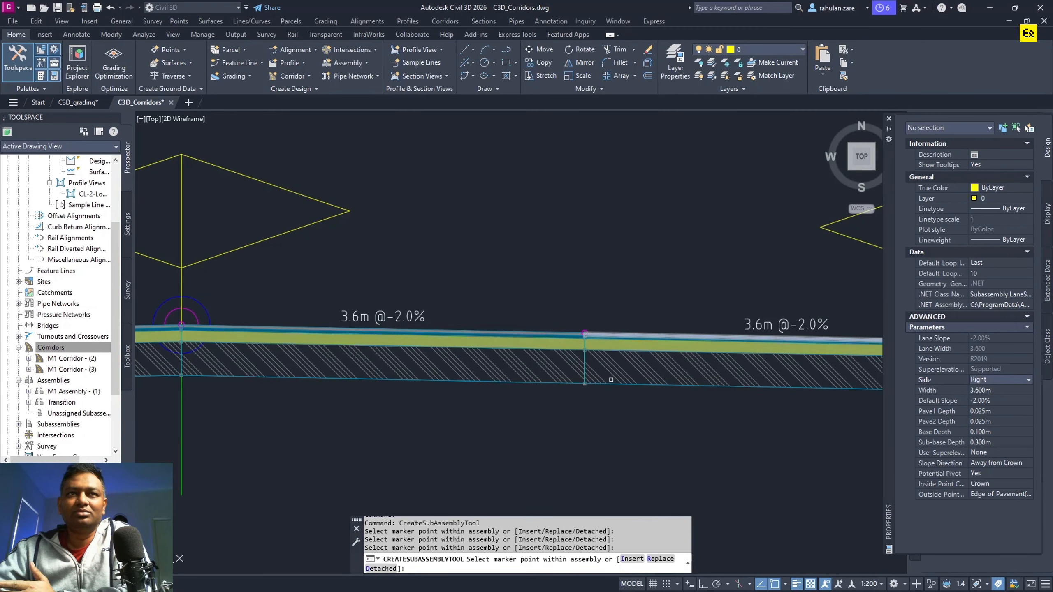
pyautogui.scroll(-4, 491, 394)
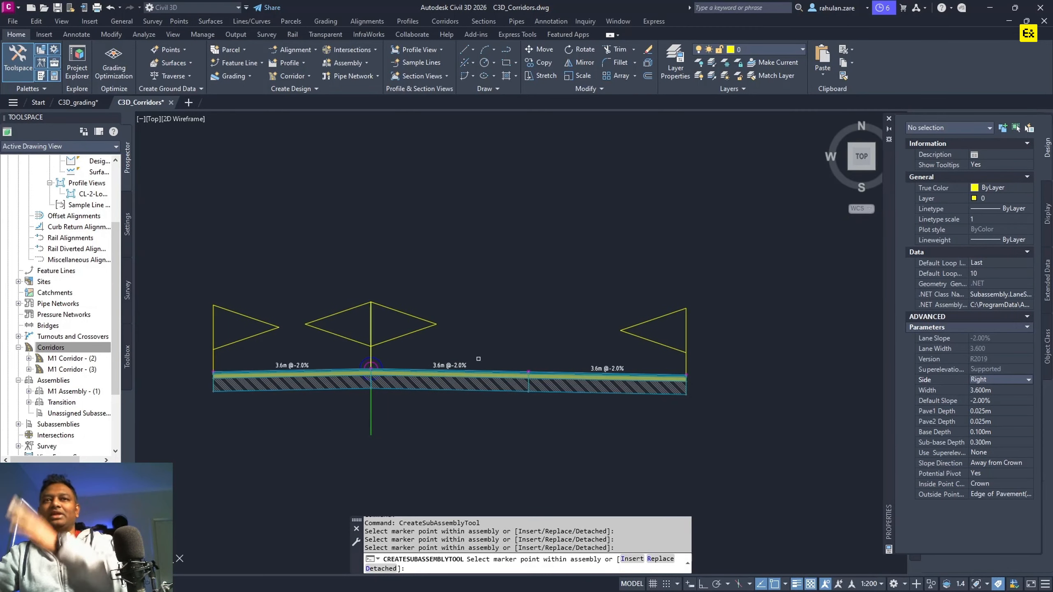
pyautogui.press('Escape')
# - Try to erase the outer right lane with an area selection, and undo the erasure
pyautogui.click(649, 423)
pyautogui.click(608, 358)
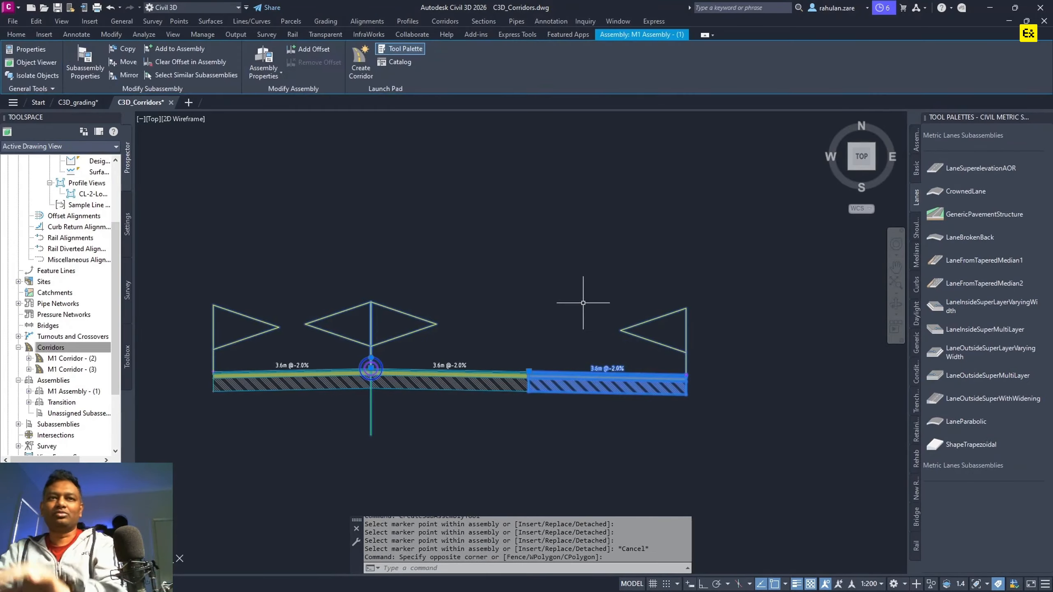
pyautogui.press('Delete')
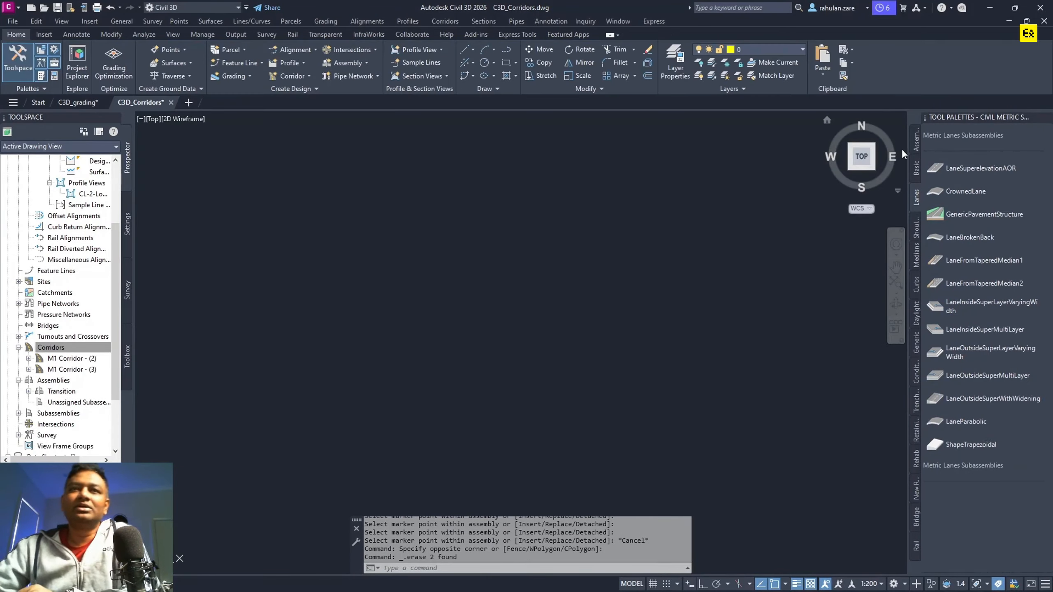
pyautogui.hotkey('ctrl', 'z')
# - Delete only the outer right lane from the assembly
pyautogui.click(741, 422)
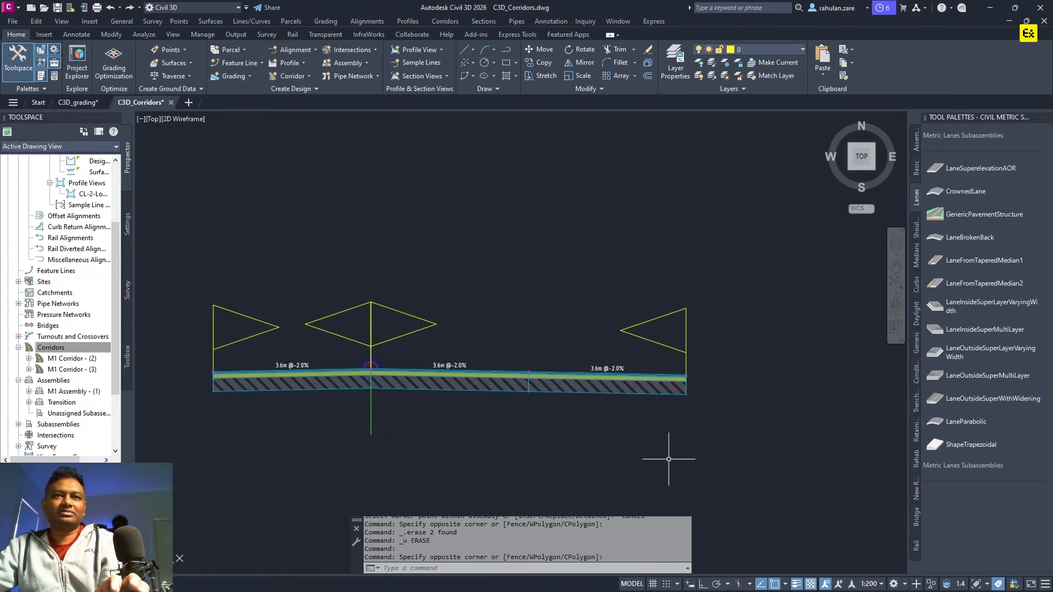
pyautogui.click(632, 386)
pyautogui.press('Delete')
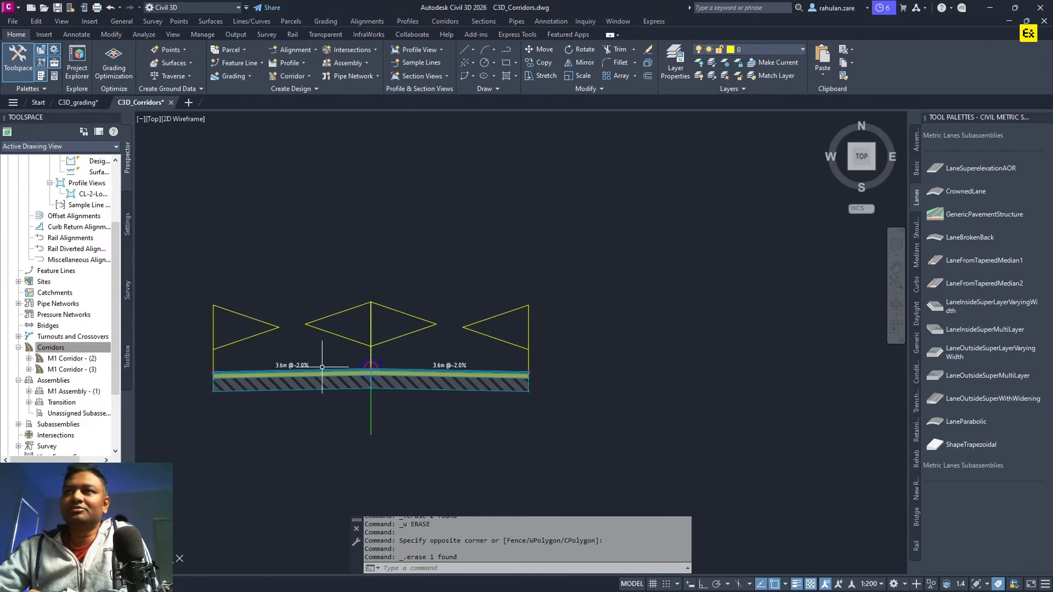
# - Set the placed left lane's width to 4.6 m in its properties, leaving the right lane as it is
pyautogui.scroll(4, 285, 364)
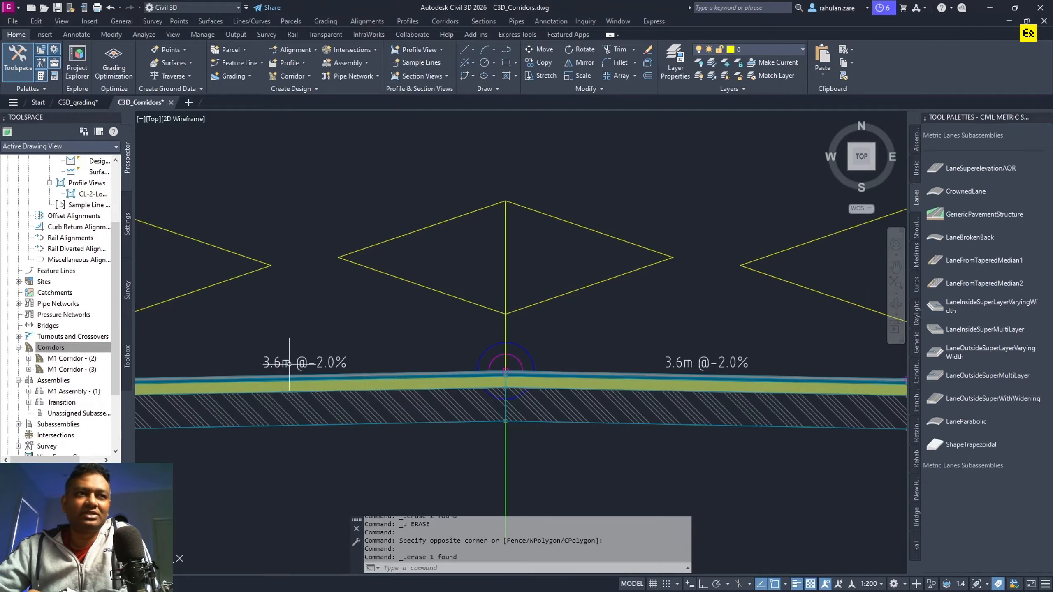
pyautogui.moveTo(394, 383); pyautogui.dragTo(716, 330, button='middle')
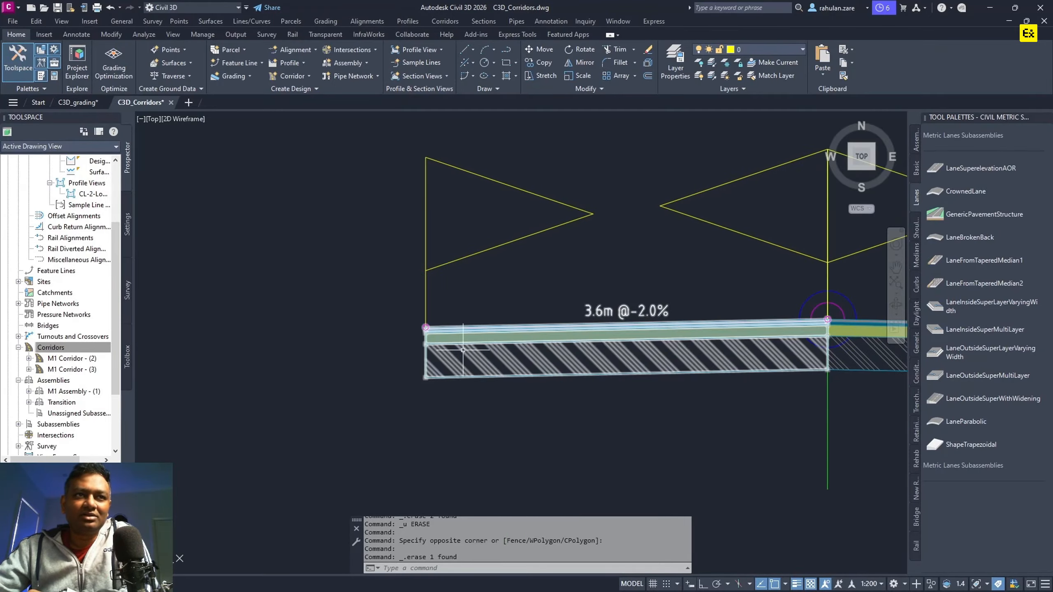
pyautogui.click(457, 336)
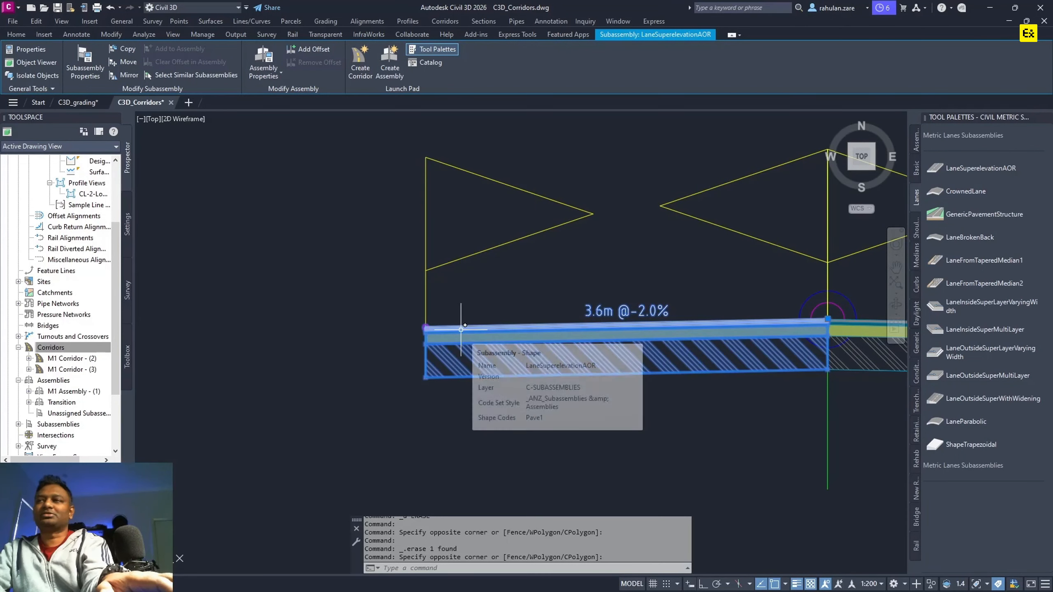
pyautogui.doubleClick(460, 328)
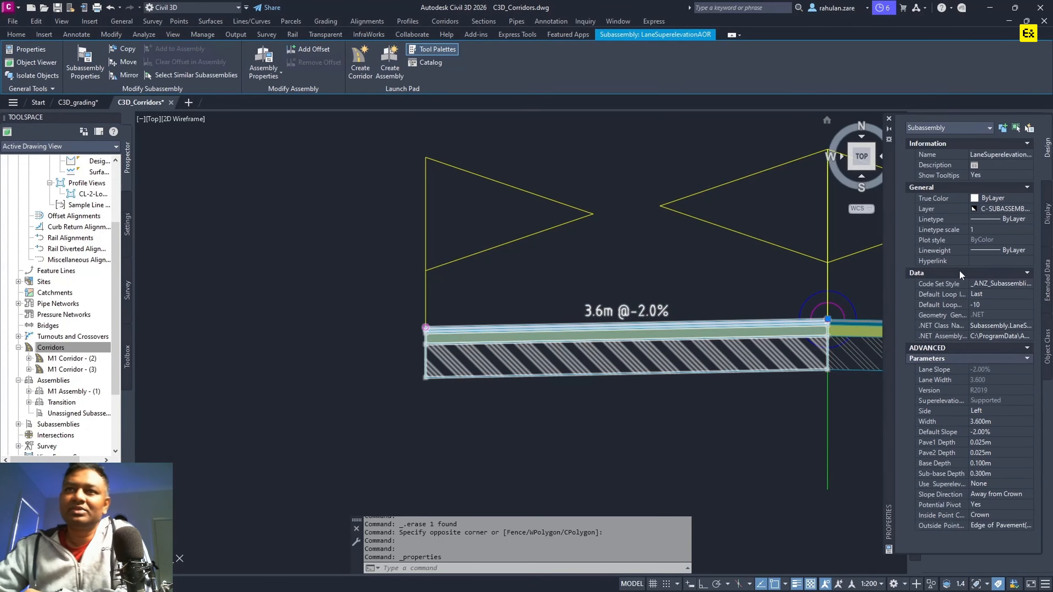
pyautogui.click(982, 421)
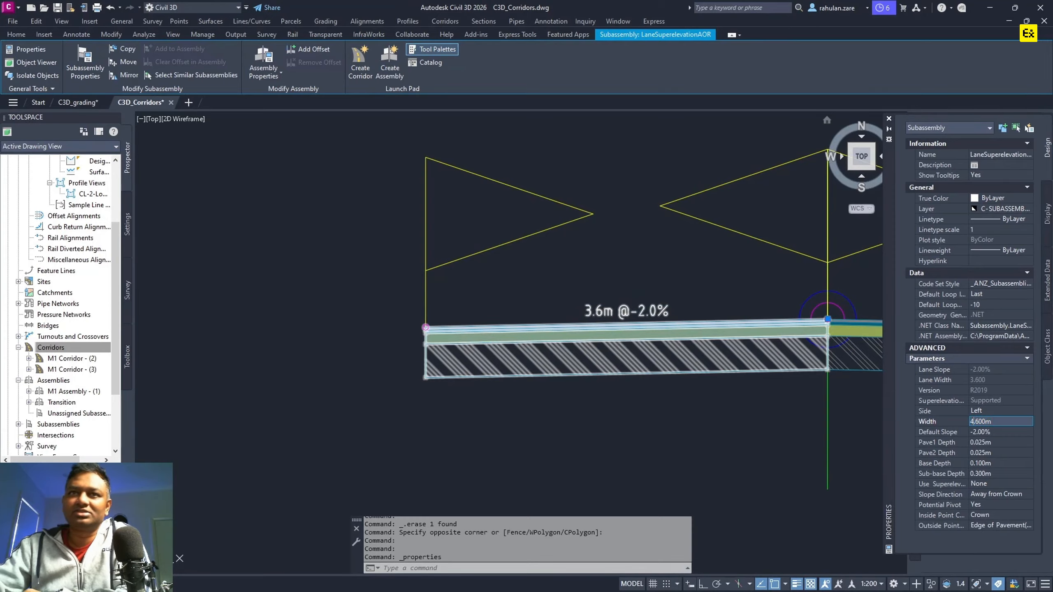
pyautogui.press('Tab')
pyautogui.scroll(-3, 581, 394)
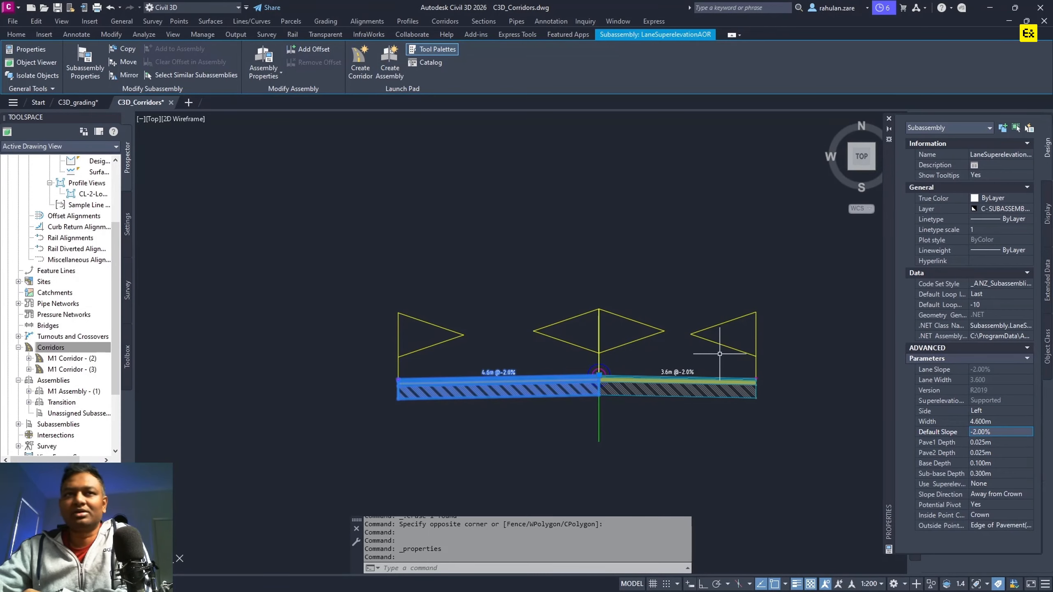
pyautogui.press('Escape')
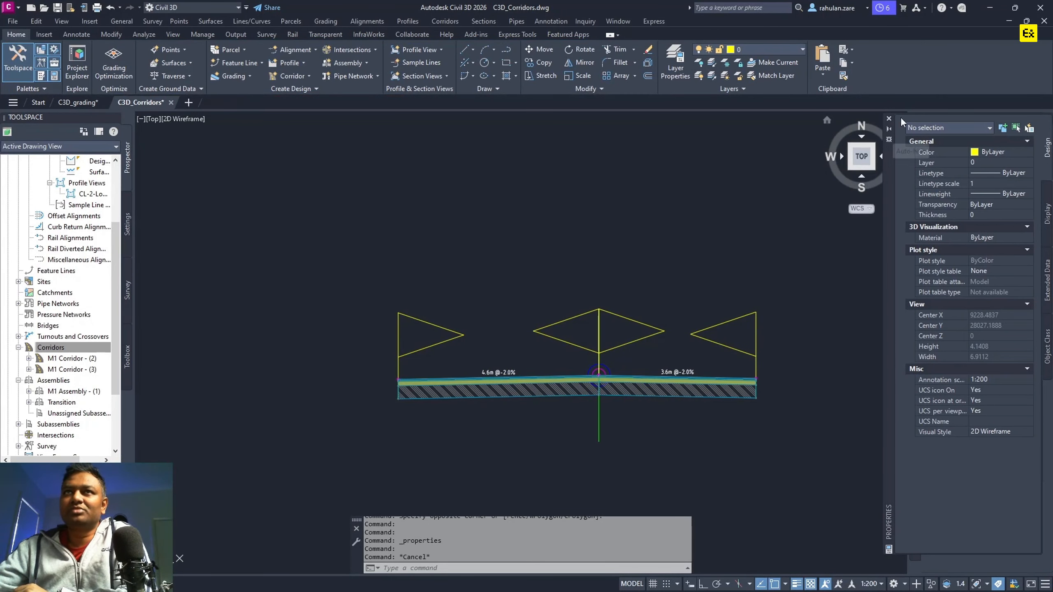
pyautogui.click(889, 118)
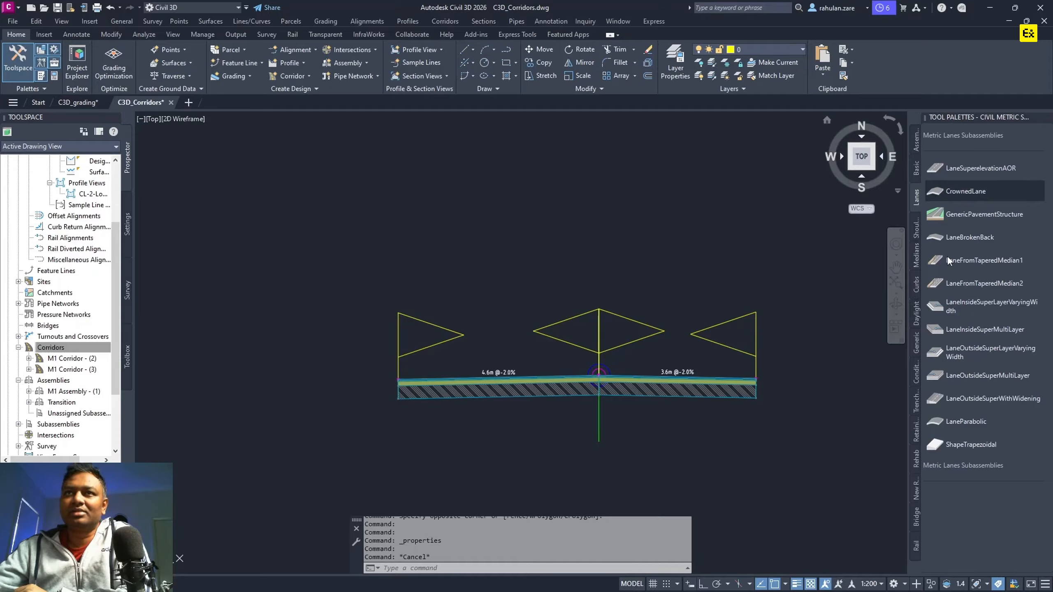
# - Attach a right-side UrbanCurbGutterGeneral subassembly to the top outer edge of the right lane, inserted at the gutter edge
pyautogui.click(915, 230)
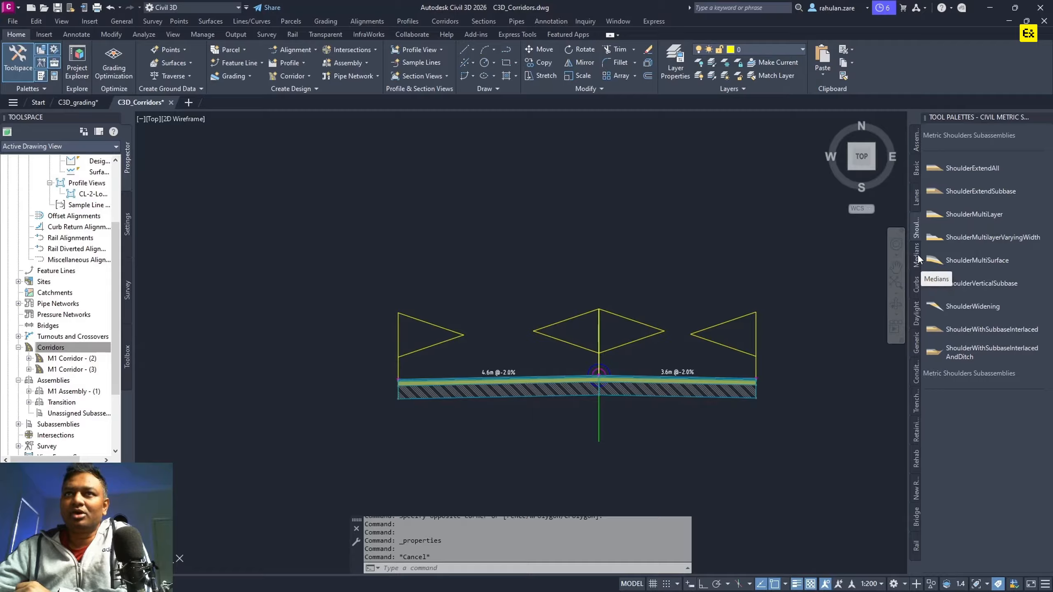
pyautogui.click(916, 257)
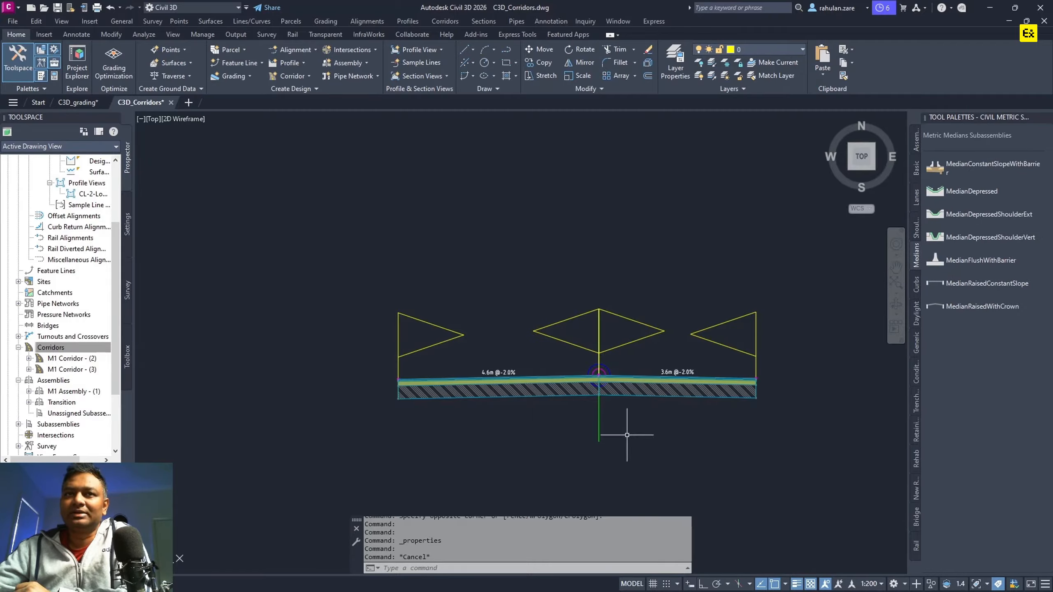
pyautogui.moveTo(803, 442)
pyautogui.mouseDown(button='middle')
pyautogui.moveTo(599, 426)
pyautogui.moveTo(577, 405)
pyautogui.mouseUp(button='middle')
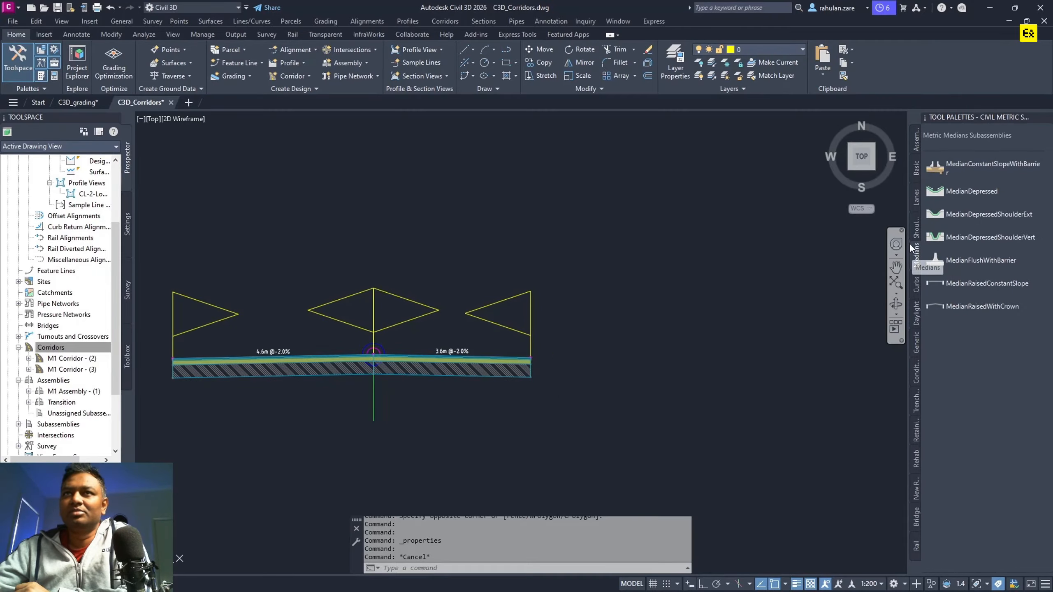
pyautogui.click(915, 283)
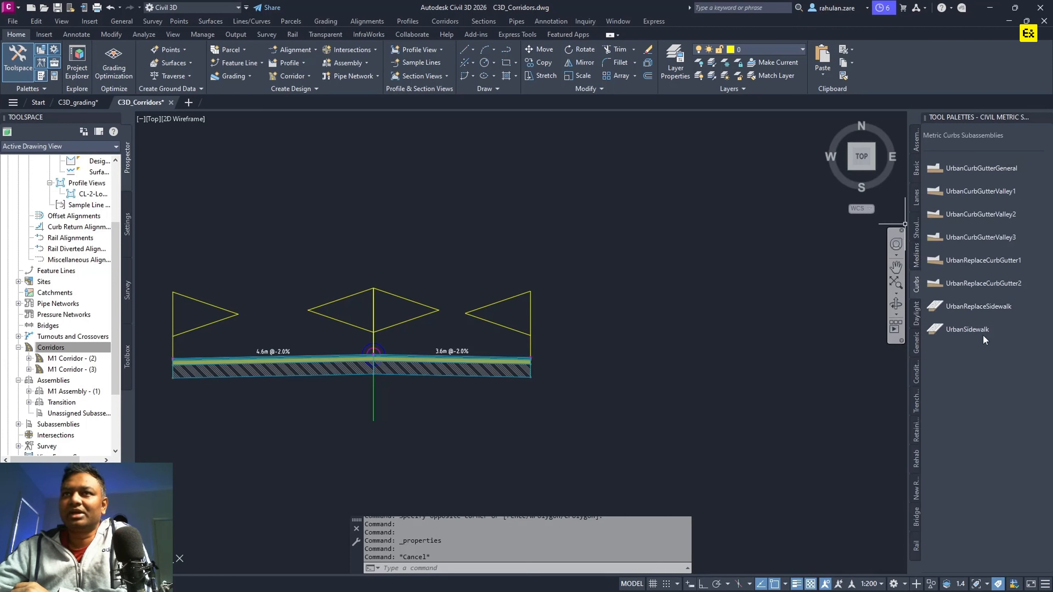
pyautogui.click(988, 167)
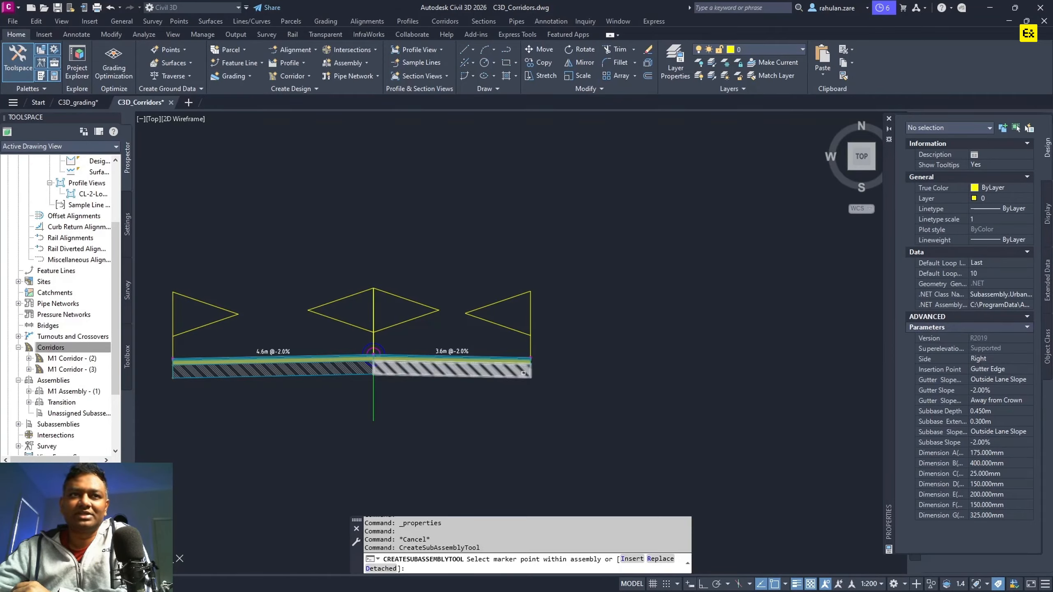
pyautogui.scroll(8, 518, 363)
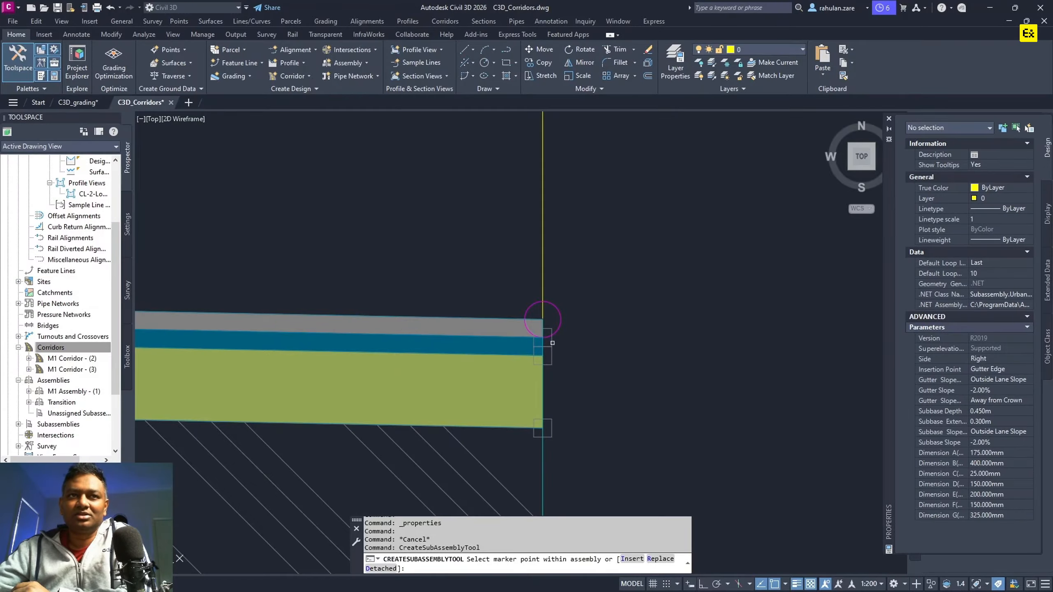
pyautogui.click(561, 315)
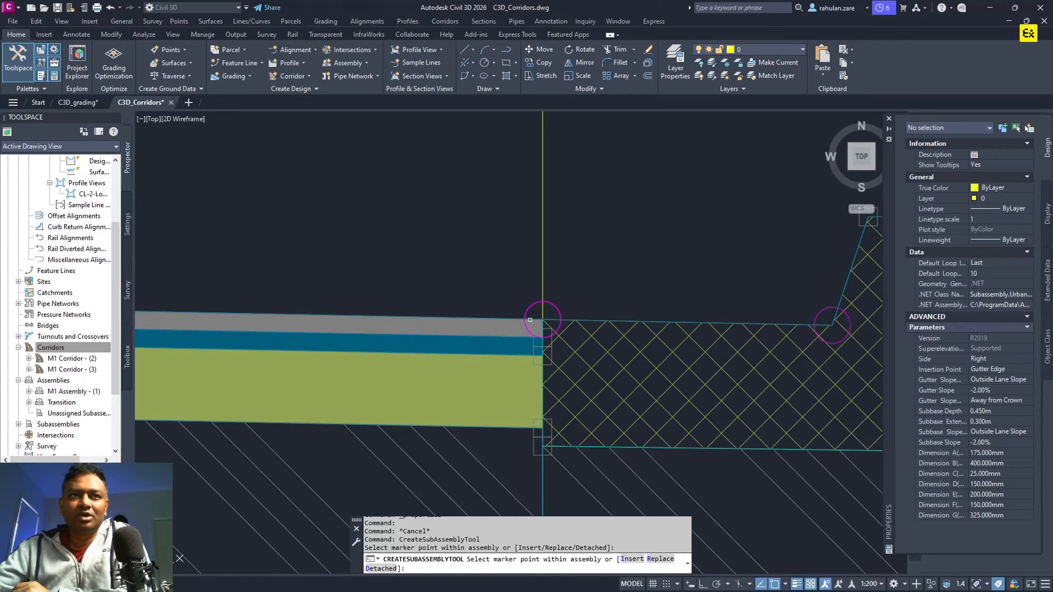
pyautogui.scroll(-5, 637, 320)
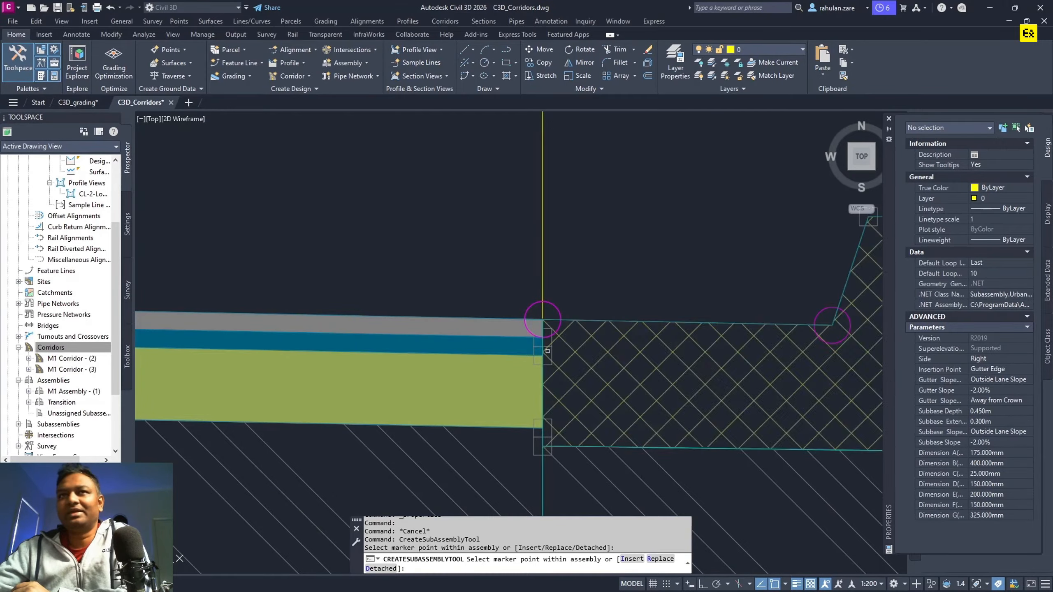
pyautogui.scroll(5, 538, 402)
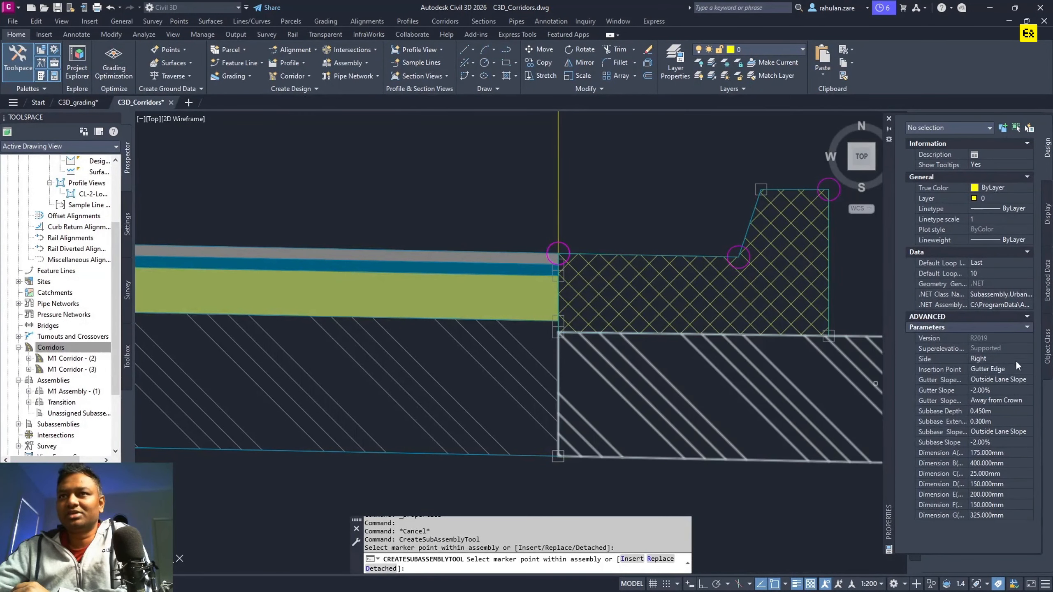
pyautogui.scroll(-8, 800, 353)
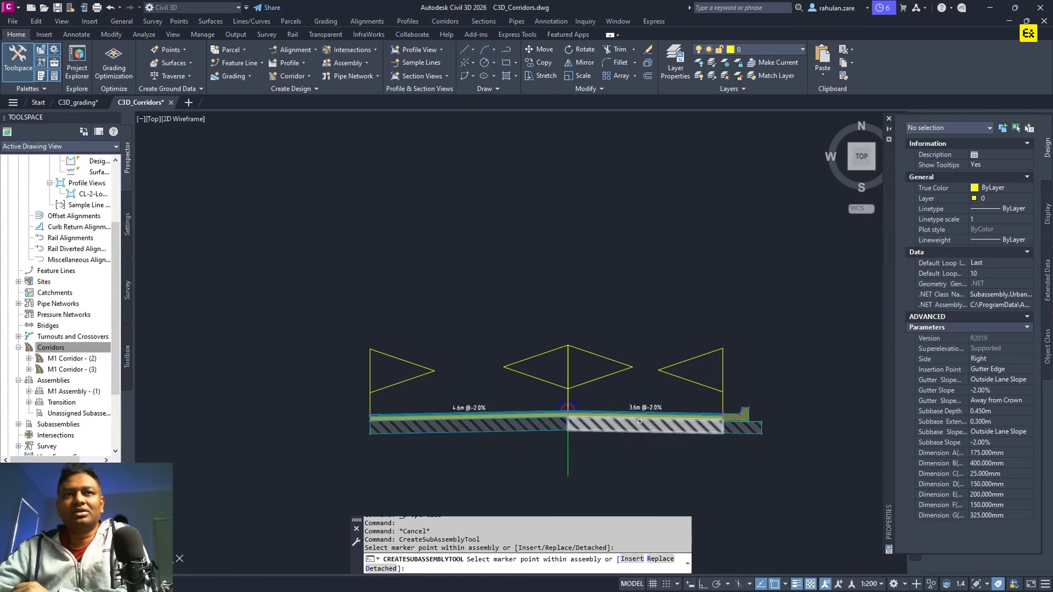
pyautogui.click(980, 357)
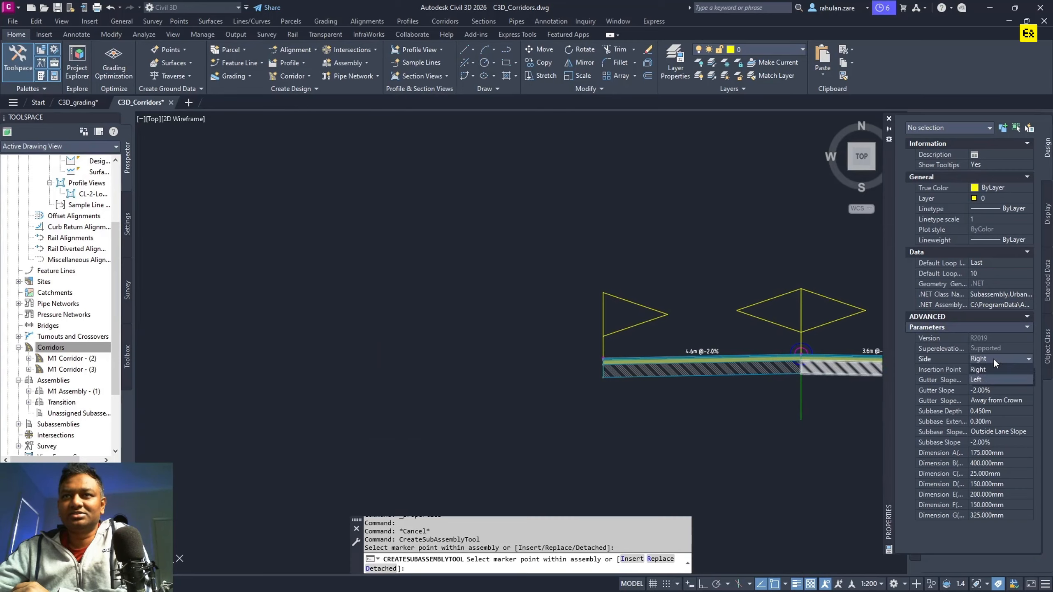
pyautogui.click(987, 378)
pyautogui.click(607, 404)
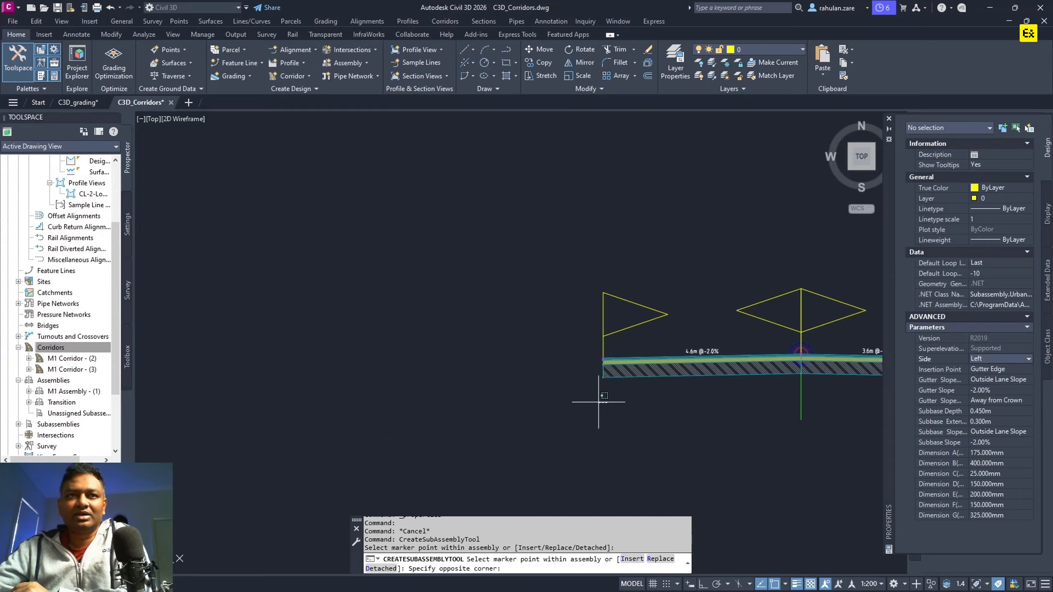
pyautogui.click(570, 396)
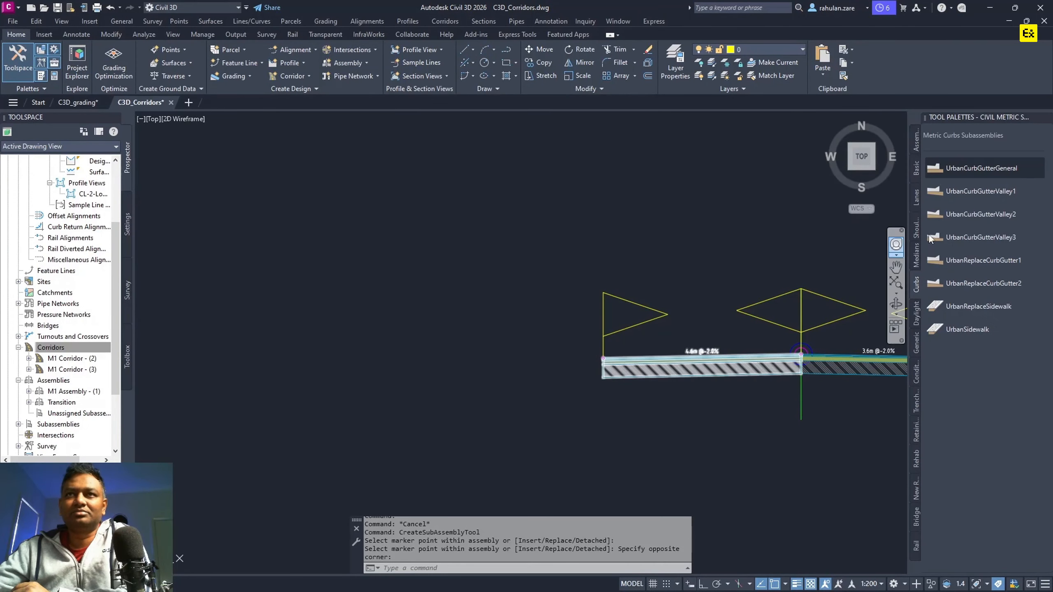
pyautogui.click(962, 237)
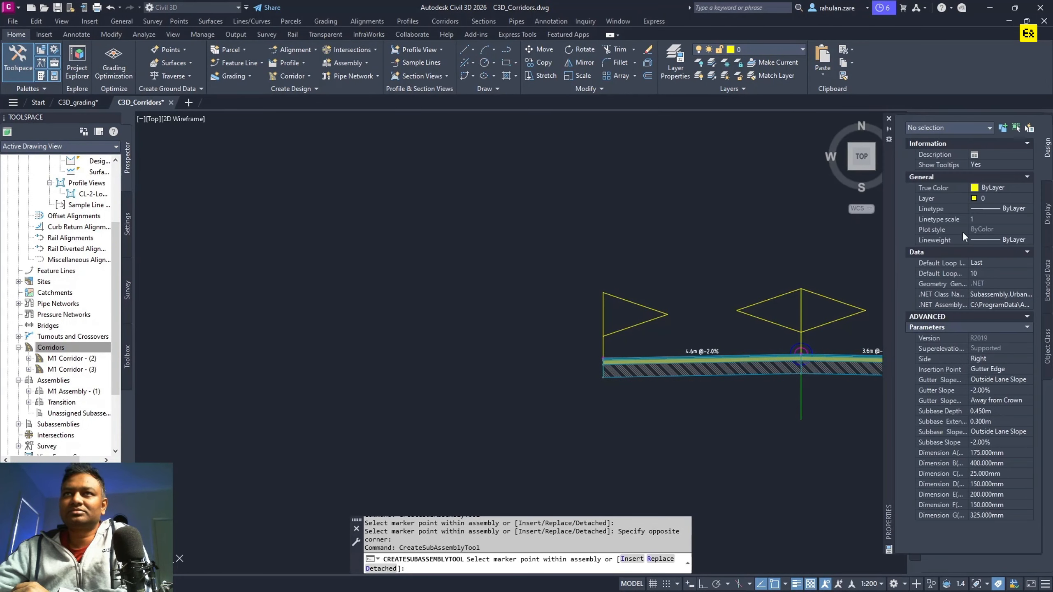
pyautogui.click(989, 359)
pyautogui.click(989, 359)
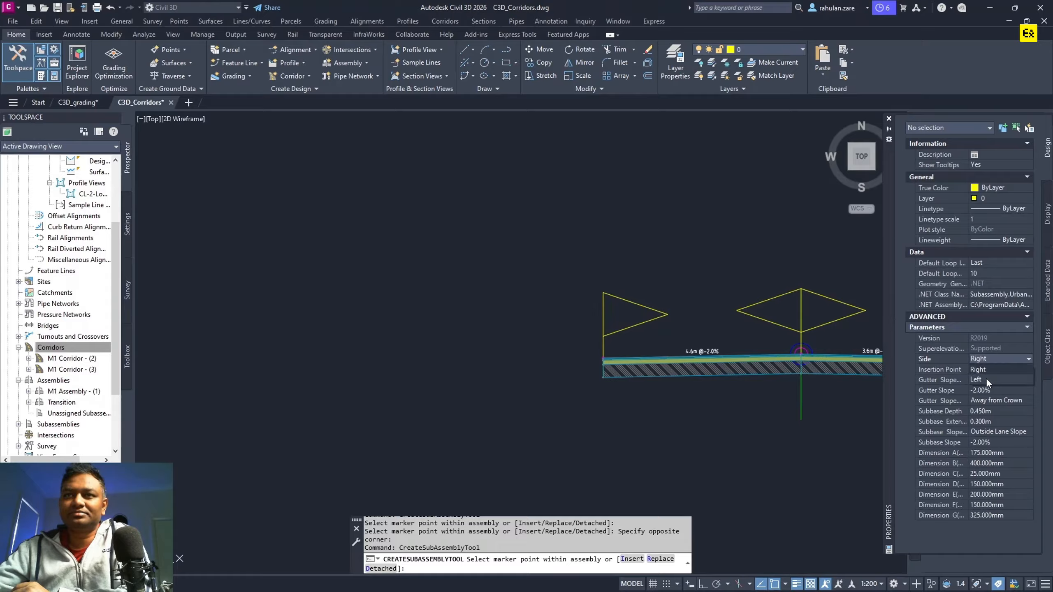
pyautogui.click(986, 380)
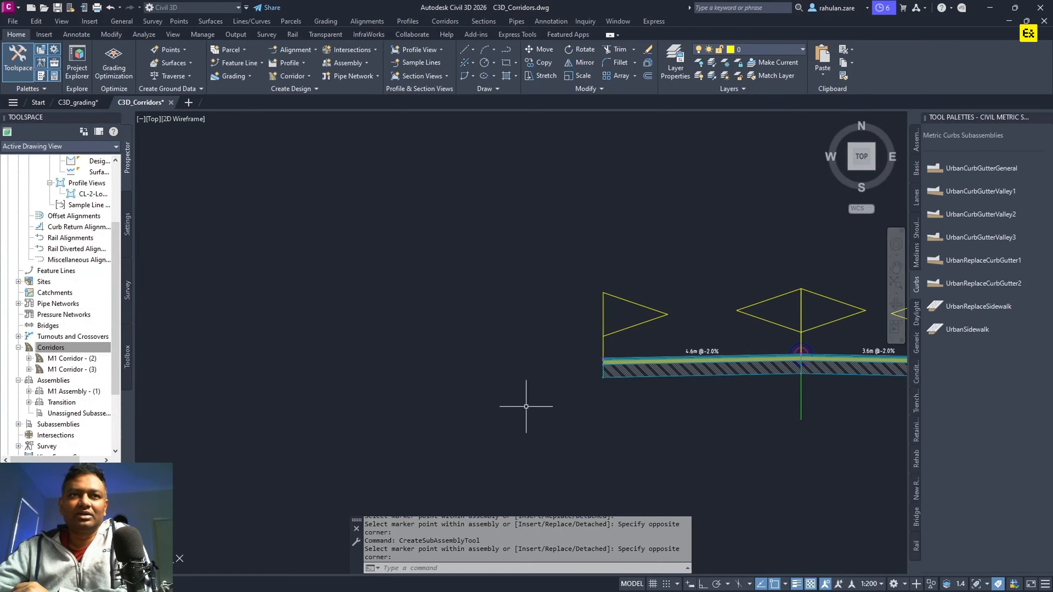
# - Attach an UrbanCurbGutterGeneral subassembly with its side set to Left at the left lane's top outer edge, and end the placement
pyautogui.click(958, 178)
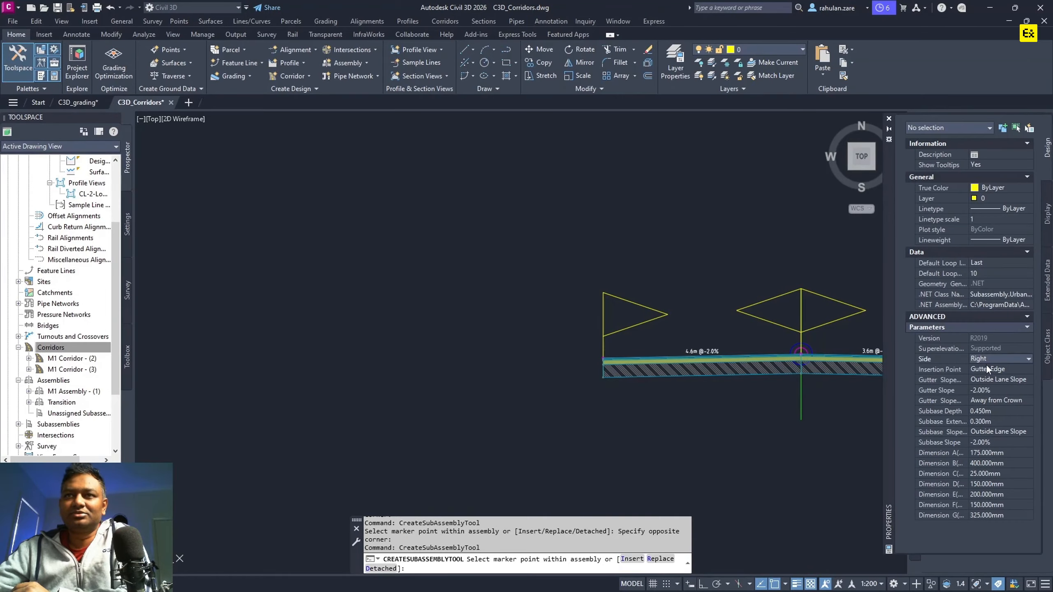
pyautogui.click(985, 360)
pyautogui.click(983, 377)
pyautogui.scroll(10, 602, 359)
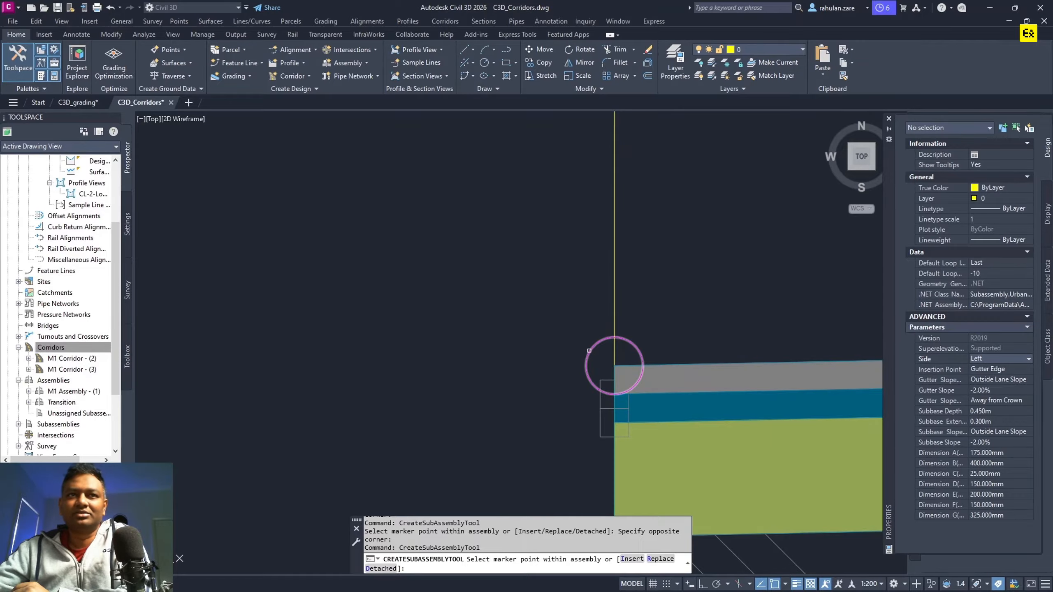
pyautogui.click(589, 351)
pyautogui.scroll(-5, 580, 373)
pyautogui.moveTo(719, 386); pyautogui.dragTo(409, 306, button='middle')
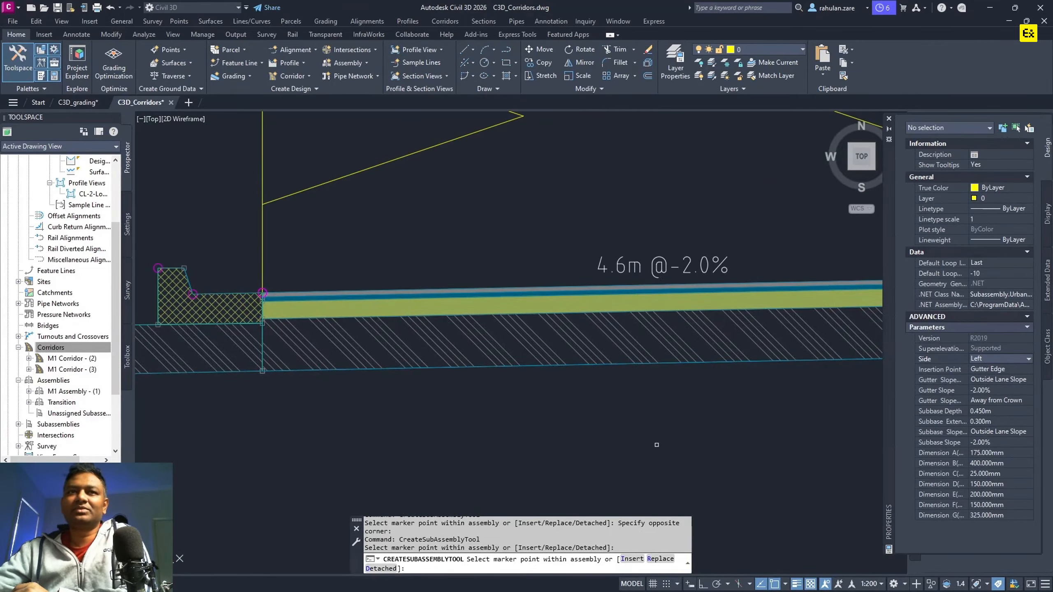
pyautogui.press('Return')
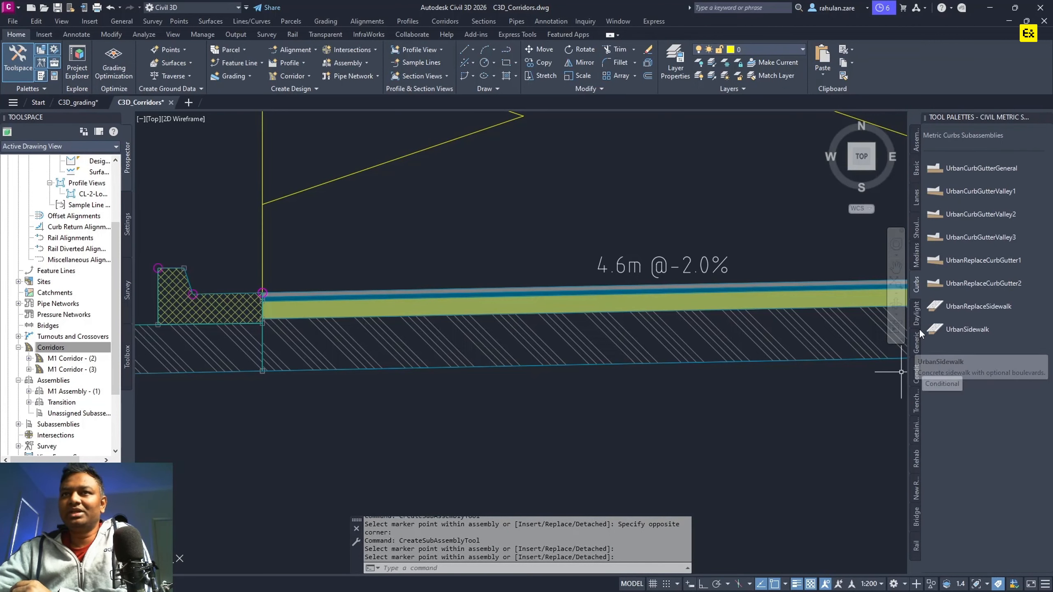
# - Try a LinkMulti subassembly at the top back corner of the left curb, and delete it from the assembly
pyautogui.click(916, 313)
pyautogui.click(915, 346)
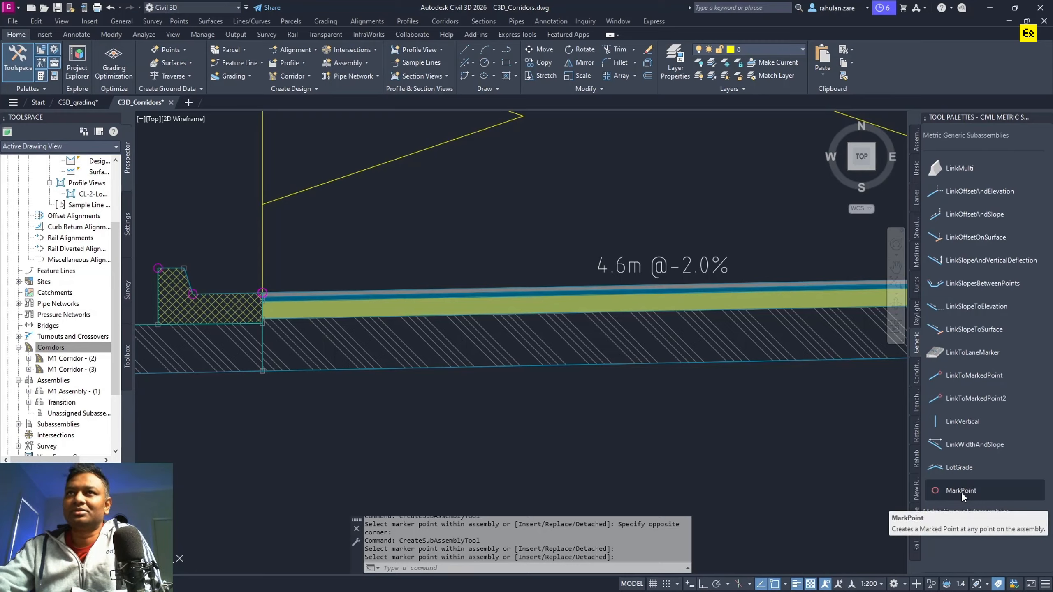
pyautogui.click(959, 168)
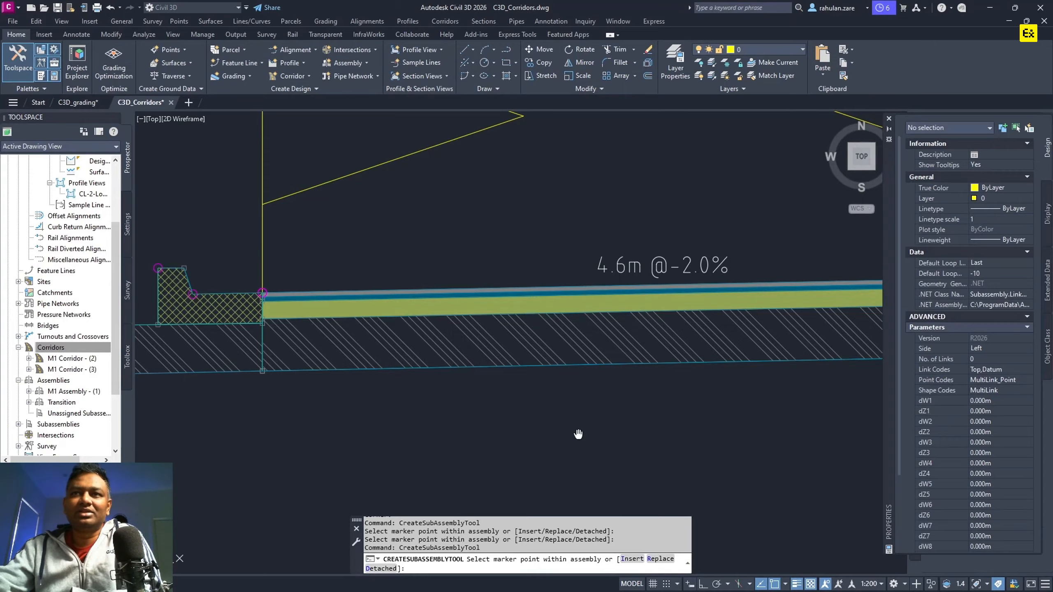
pyautogui.moveTo(579, 433); pyautogui.dragTo(623, 424, button='middle')
pyautogui.scroll(2, 383, 302)
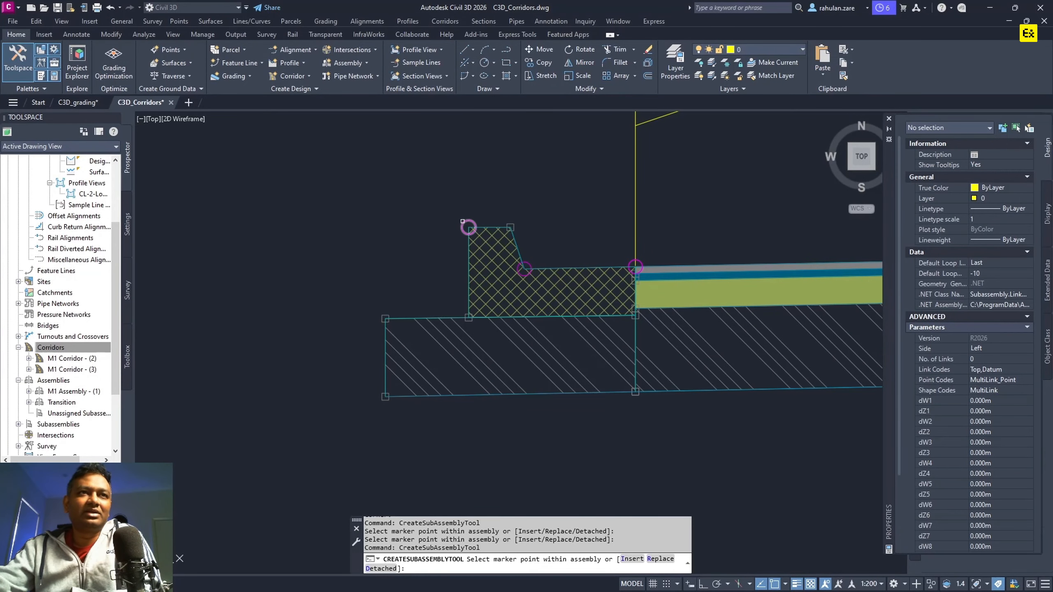
pyautogui.click(463, 221)
pyautogui.scroll(-5, 545, 360)
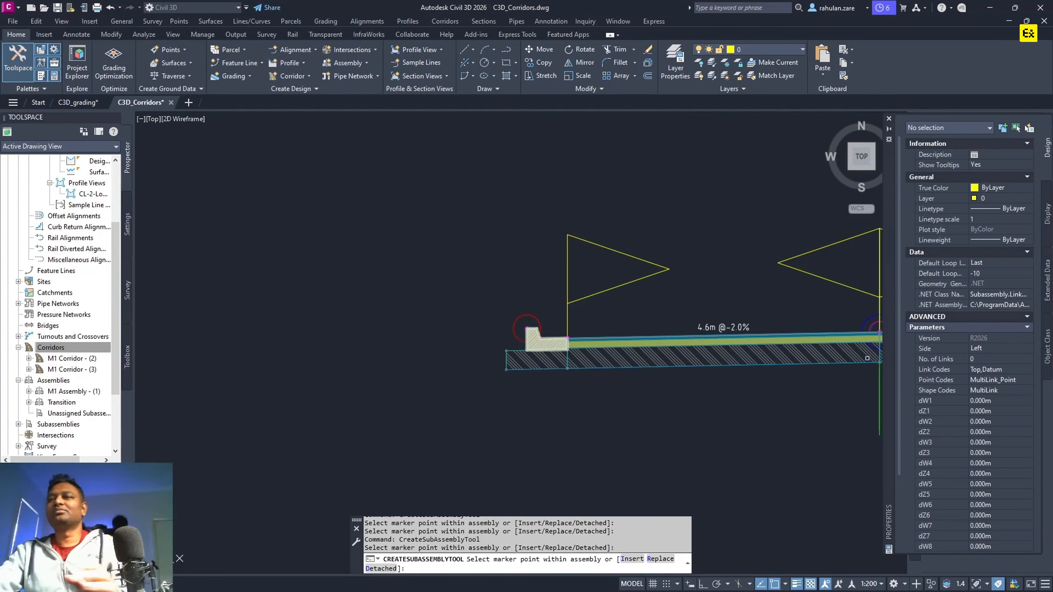
pyautogui.scroll(-3, 966, 491)
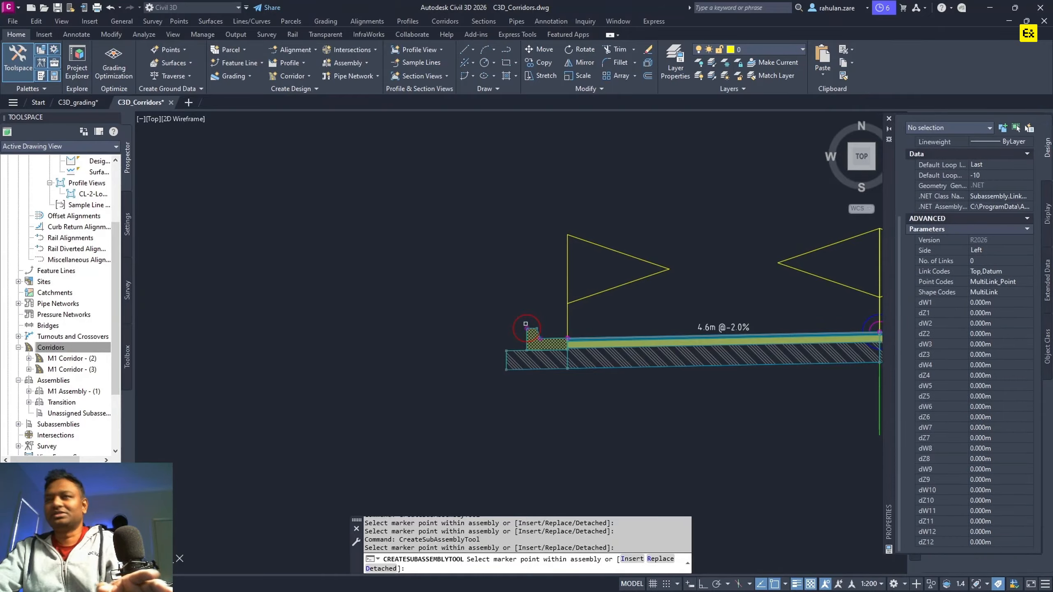
pyautogui.press('Escape')
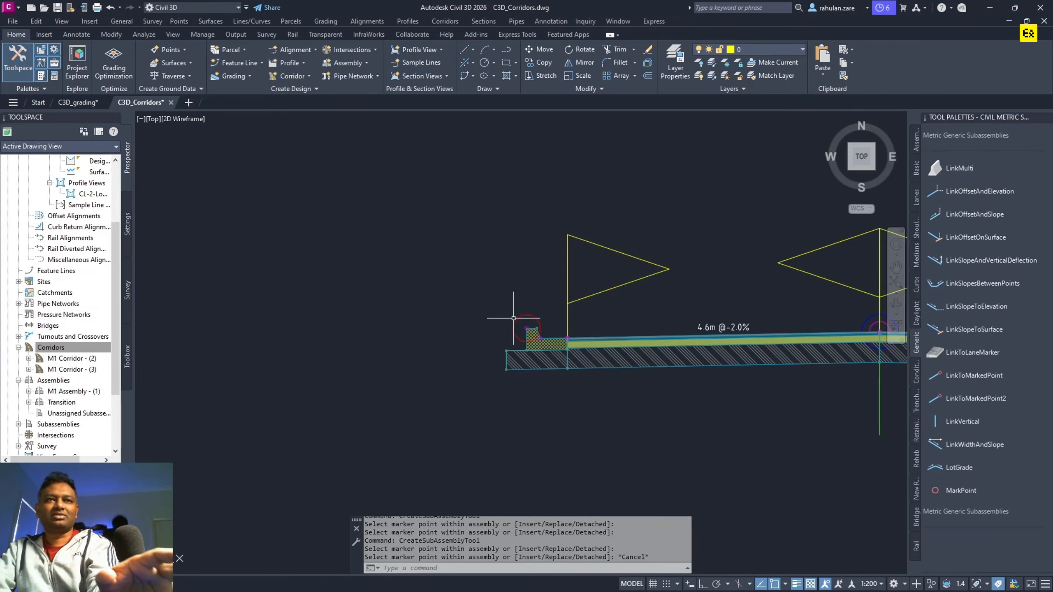
pyautogui.click(518, 319)
pyautogui.press('Delete')
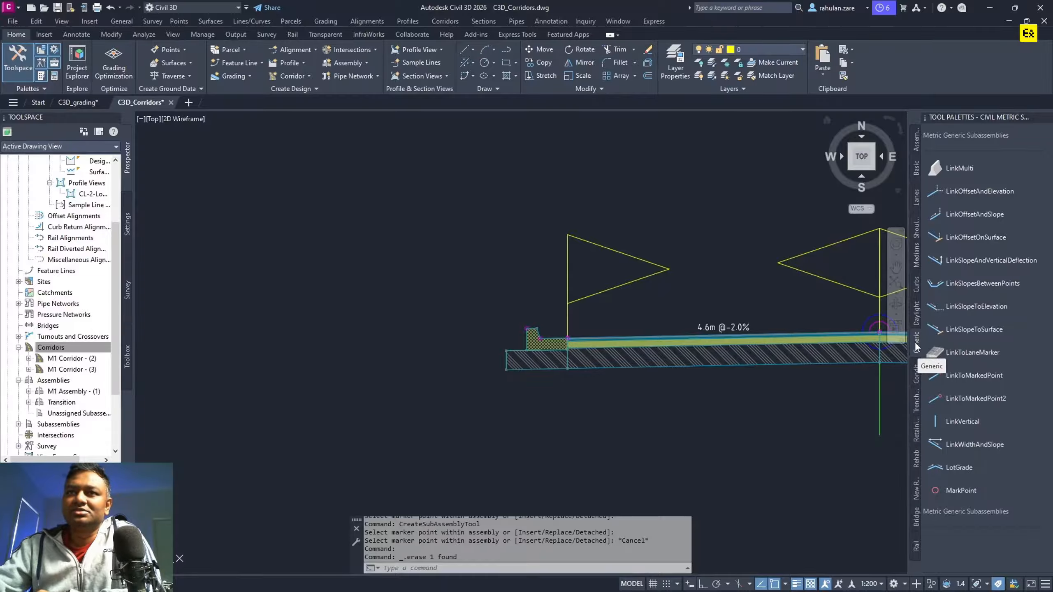
# - Look through the conditional, trench pipe, retaining wall, rehab, bridge, rail, generic, daylight and curb subassembly categories
pyautogui.click(916, 376)
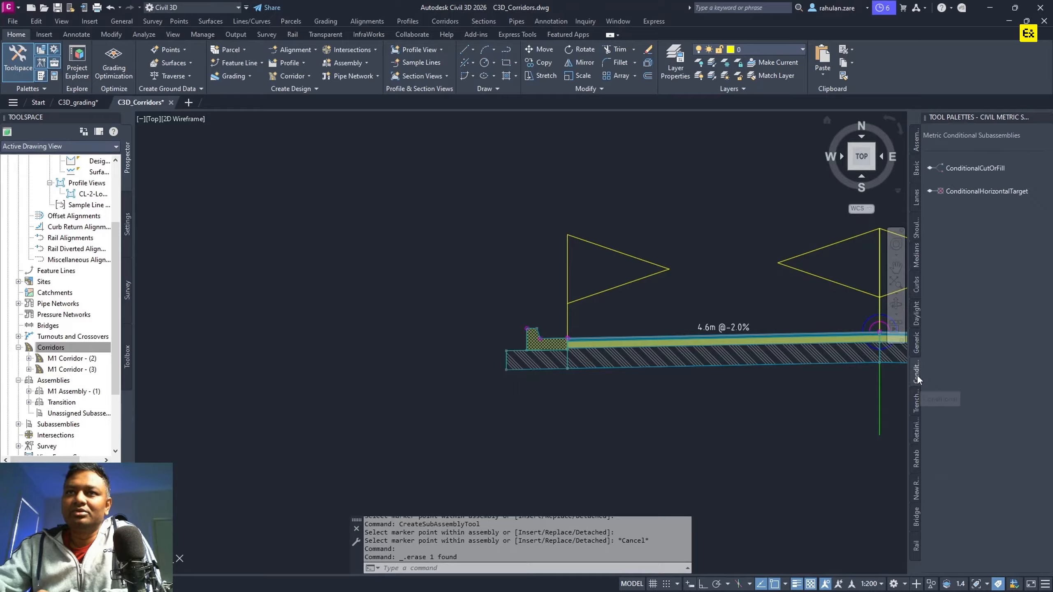
pyautogui.click(914, 402)
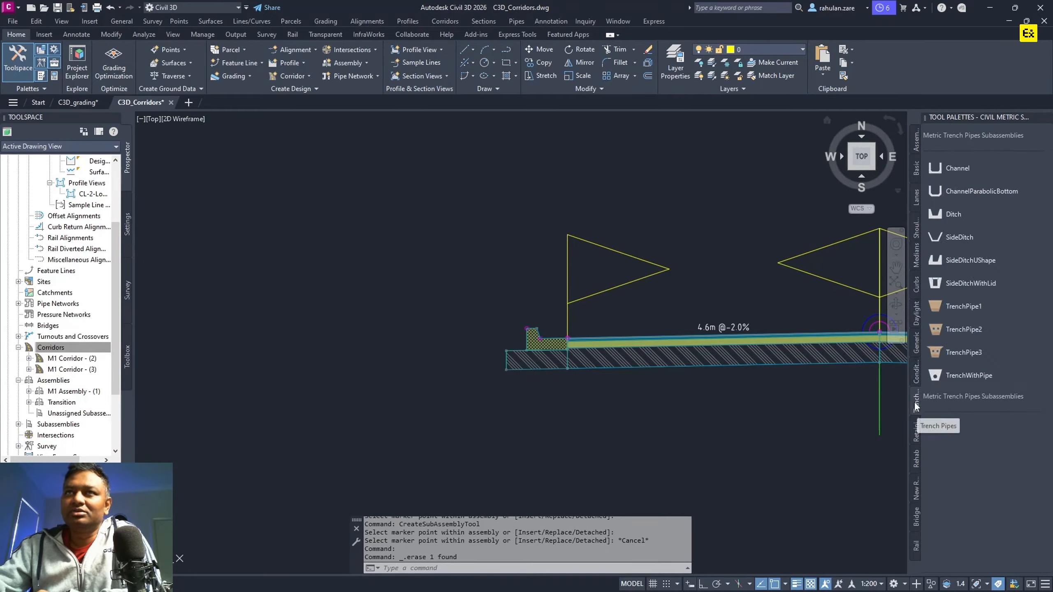
pyautogui.click(916, 434)
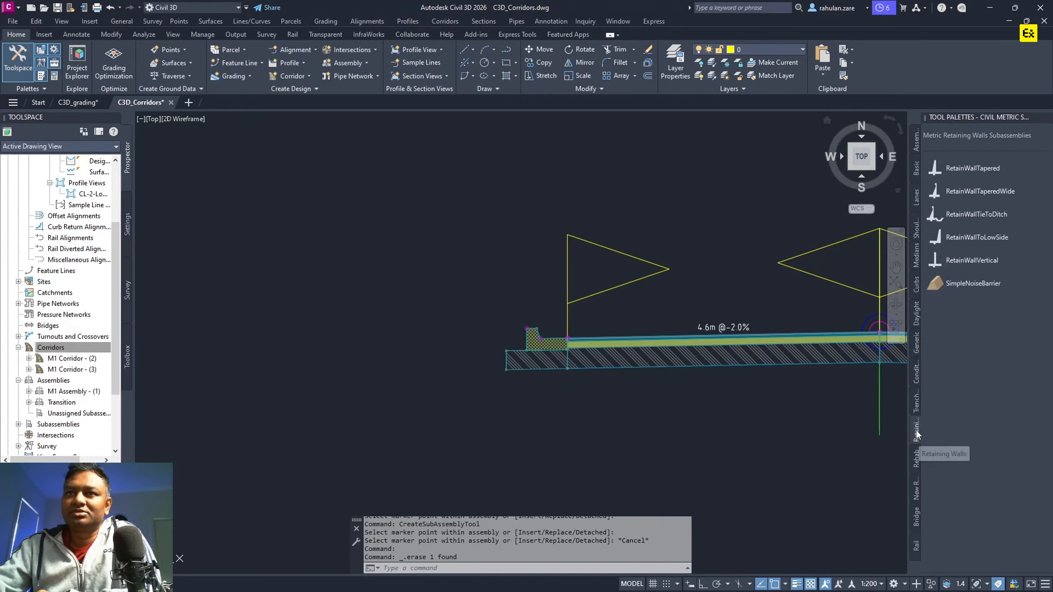
pyautogui.click(916, 464)
pyautogui.click(917, 485)
pyautogui.click(915, 519)
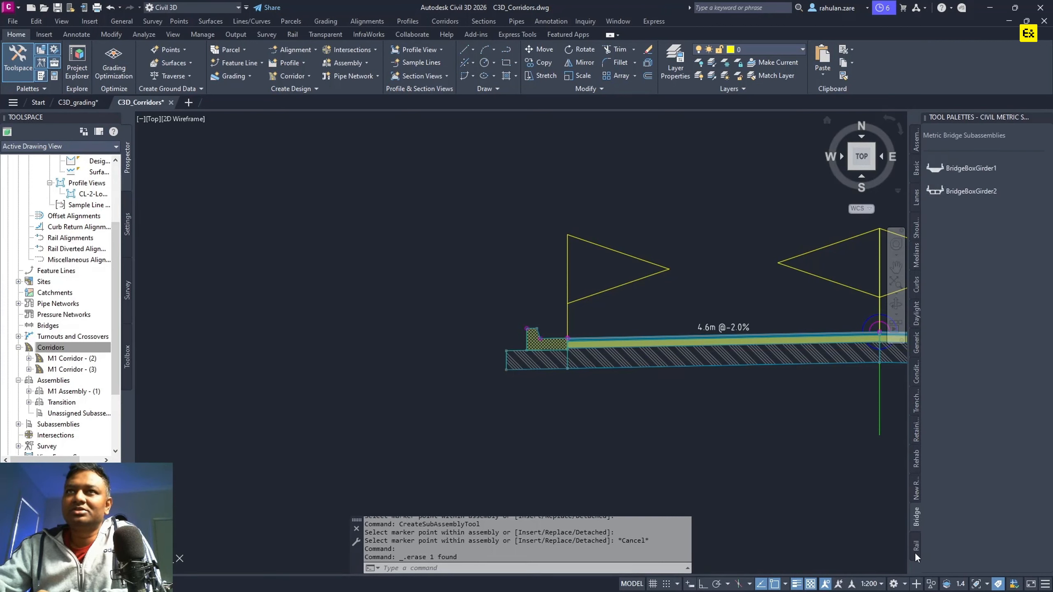
pyautogui.click(915, 548)
pyautogui.click(915, 401)
pyautogui.click(915, 372)
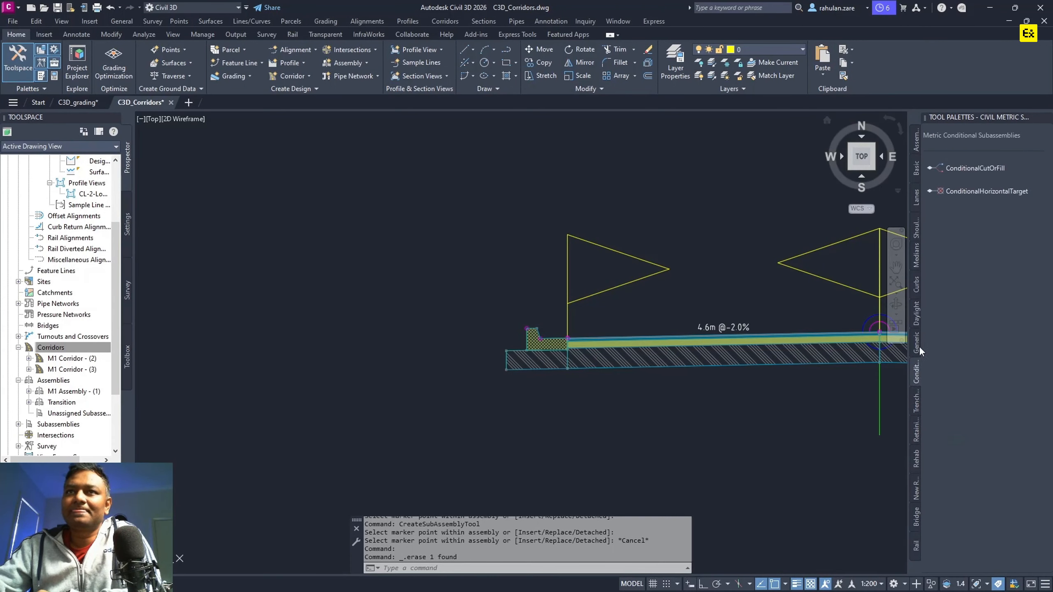
pyautogui.click(917, 346)
pyautogui.click(916, 317)
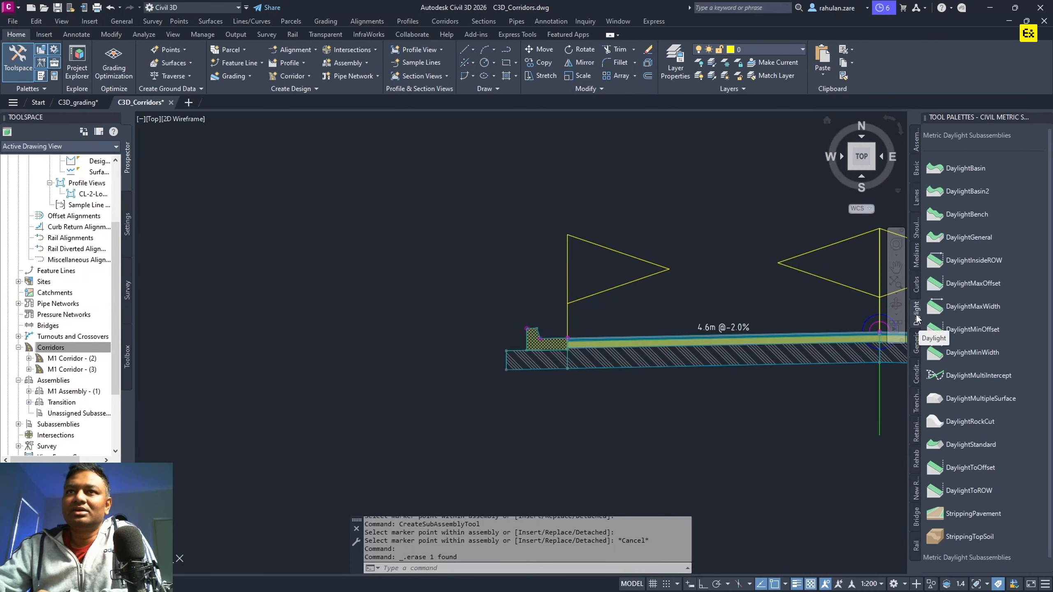
pyautogui.click(917, 285)
# - Attach a LinkOffsetAndSlope subassembly to the left curb's top back corner, with a 10 m baseline offset and 2% slope
pyautogui.click(916, 349)
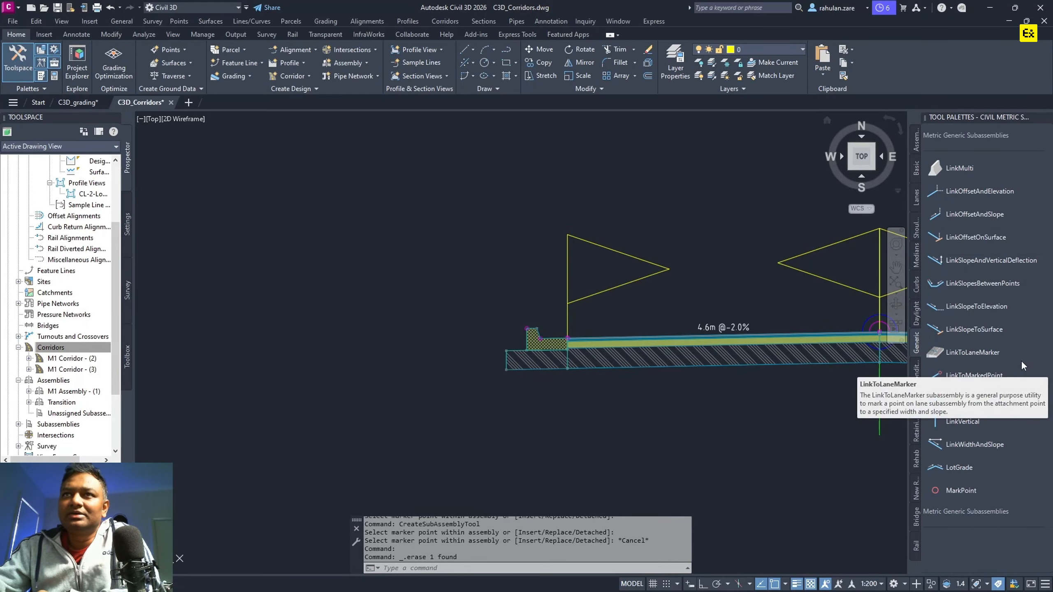
pyautogui.click(986, 214)
pyautogui.scroll(5, 537, 322)
pyautogui.scroll(-5, 428, 396)
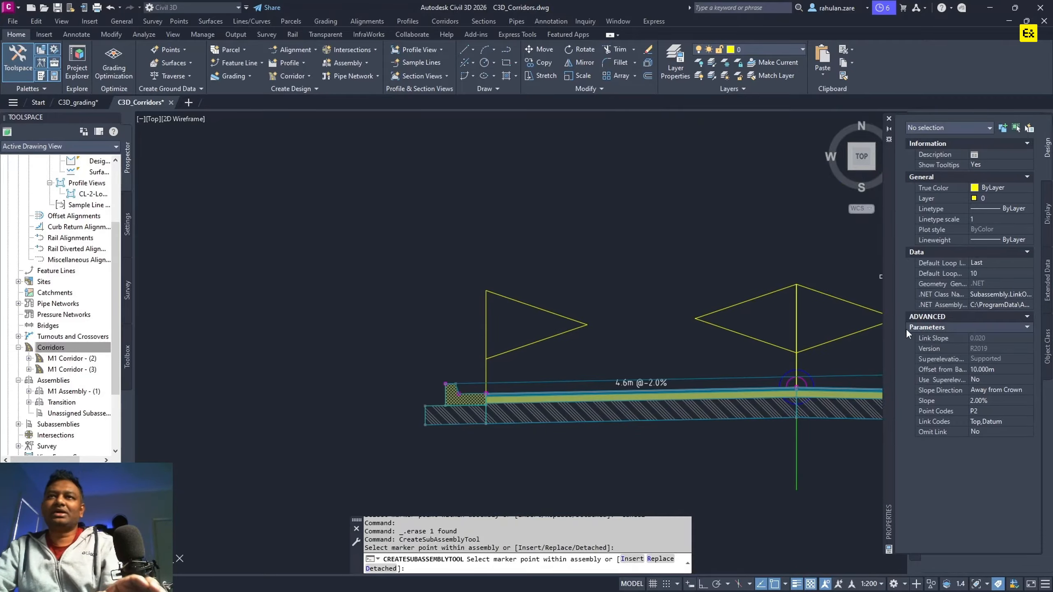
# - End the subassembly placement and delete the LinkOffsetAndSlope link that crosses above the road from the assembly
pyautogui.moveTo(883, 395)
pyautogui.mouseDown(button='middle')
pyautogui.moveTo(691, 414)
pyautogui.moveTo(542, 402)
pyautogui.moveTo(646, 401)
pyautogui.mouseUp(button='middle')
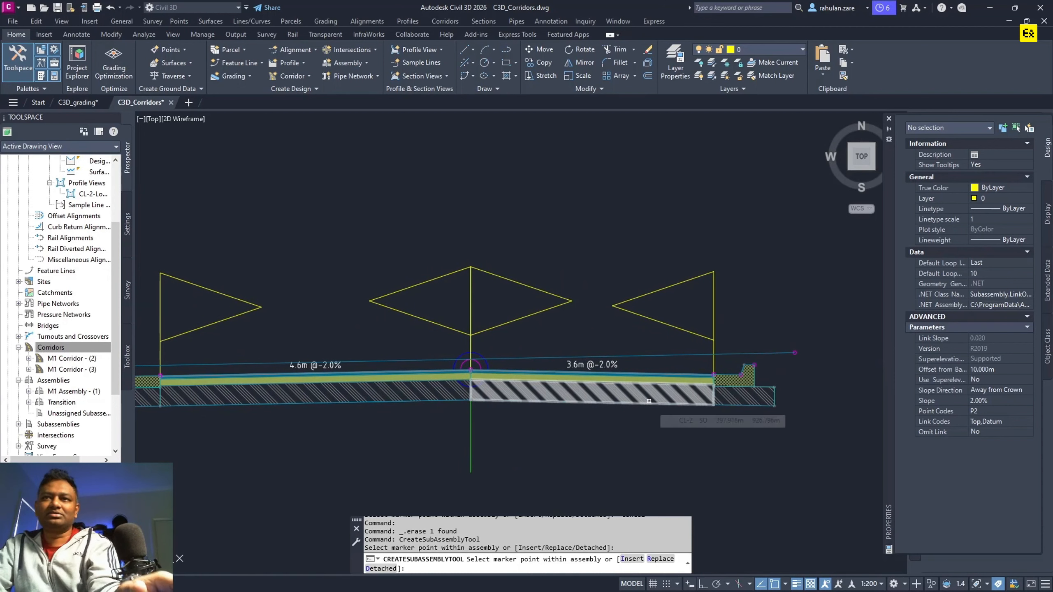
pyautogui.press('Escape')
pyautogui.click(802, 353)
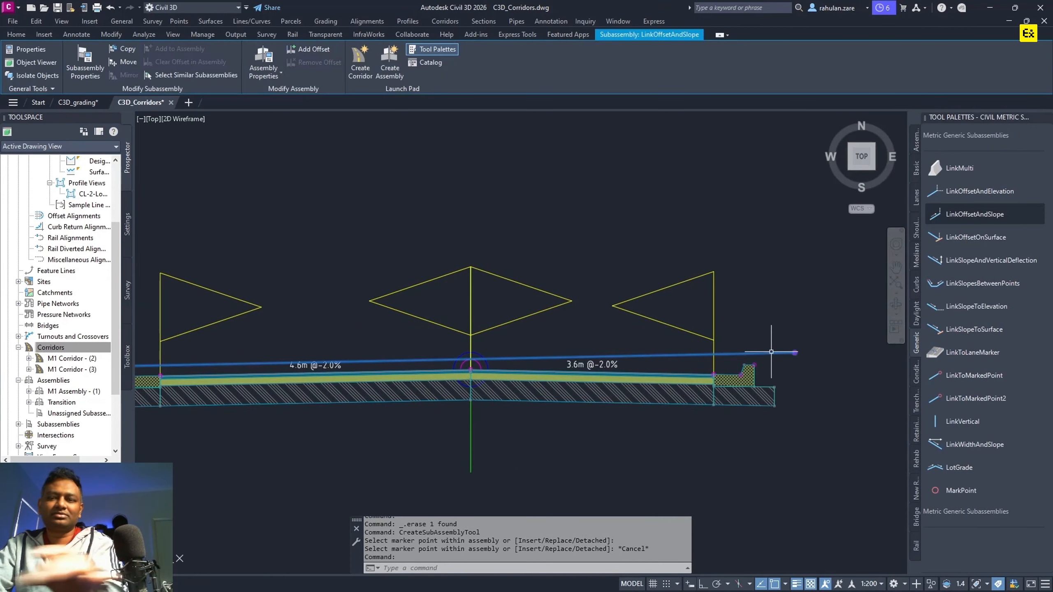
pyautogui.press('Delete')
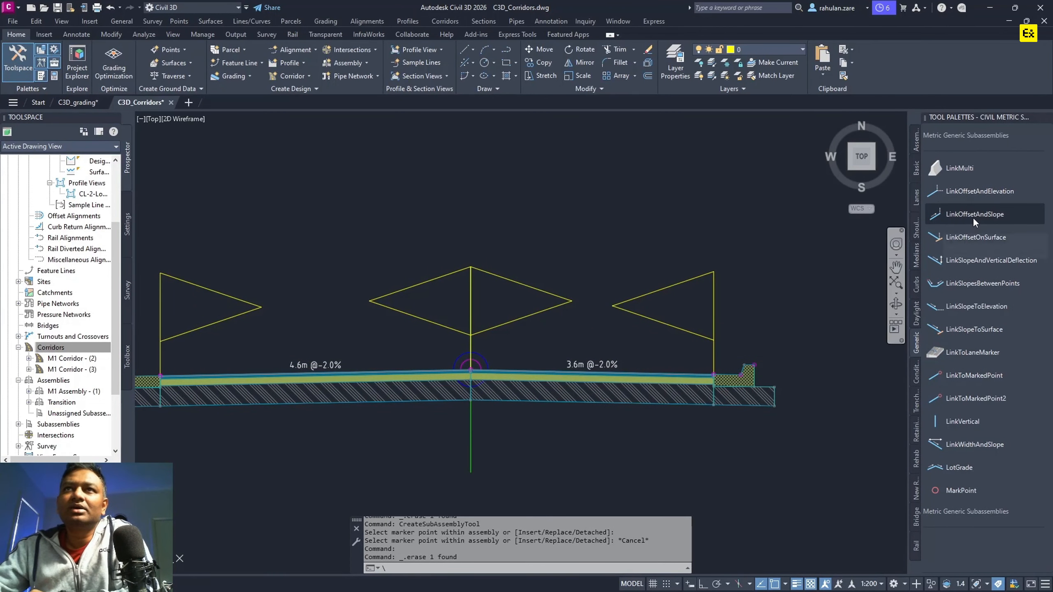
# - Look through the basic, lane, shoulder, median, curb and generic subassembly categories for a suitable link
pyautogui.click(916, 162)
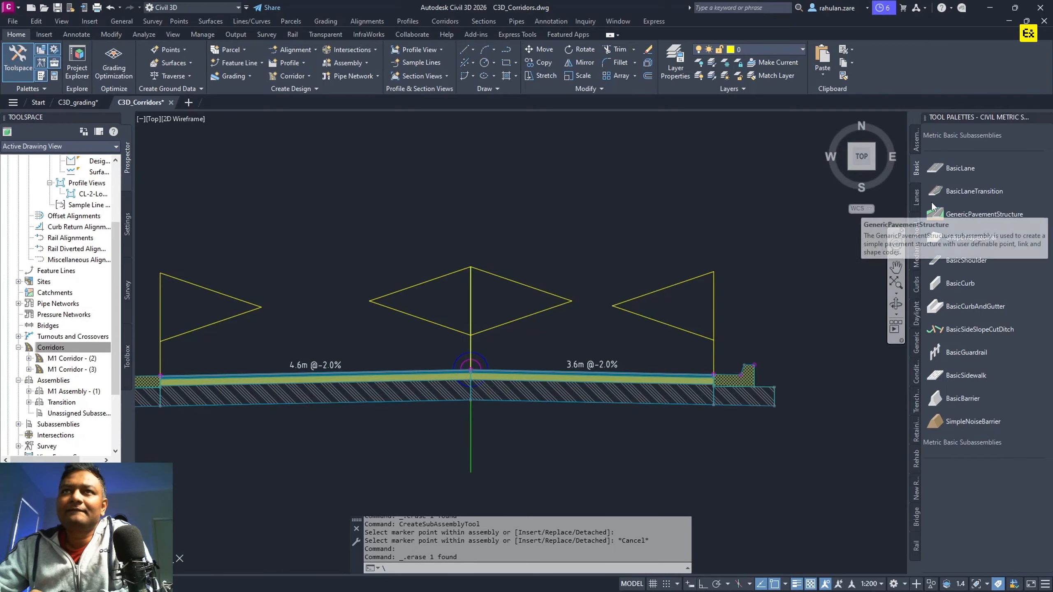
pyautogui.click(917, 204)
pyautogui.click(916, 230)
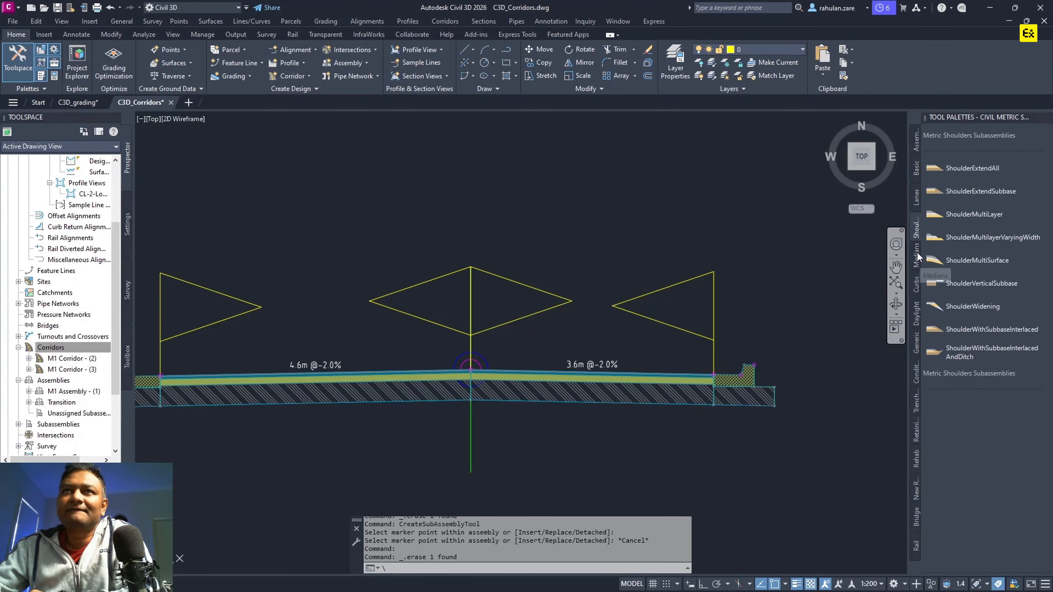
pyautogui.click(916, 257)
pyautogui.click(916, 284)
pyautogui.click(916, 342)
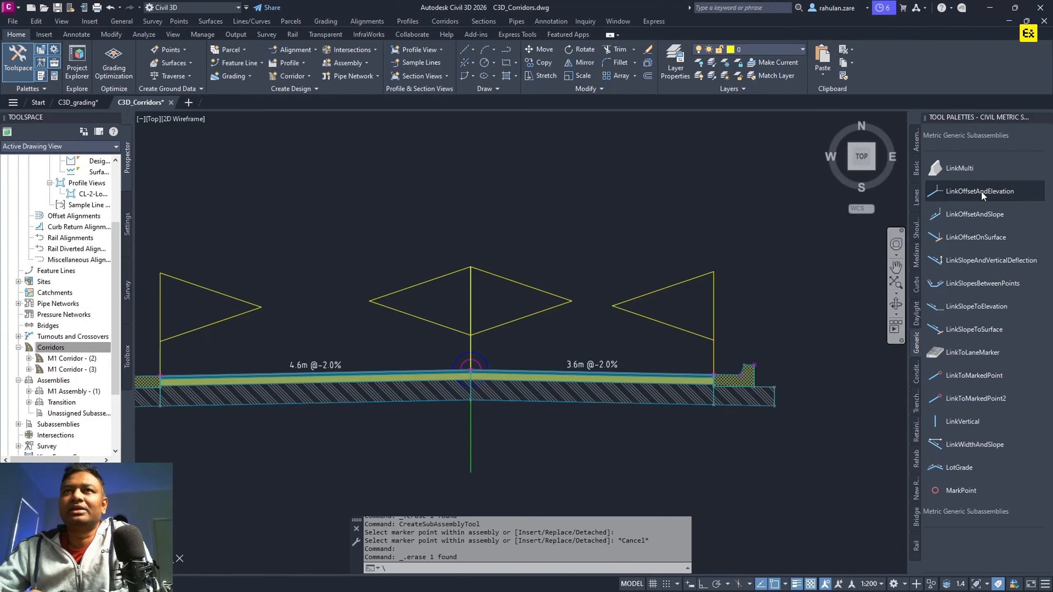
# - Attach a LinkOffsetAndElevation subassembly to the right curb's top back corner, with a 3 m baseline offset and 0 m elevation
pyautogui.click(982, 284)
pyautogui.scroll(-5, 687, 424)
pyautogui.click(970, 186)
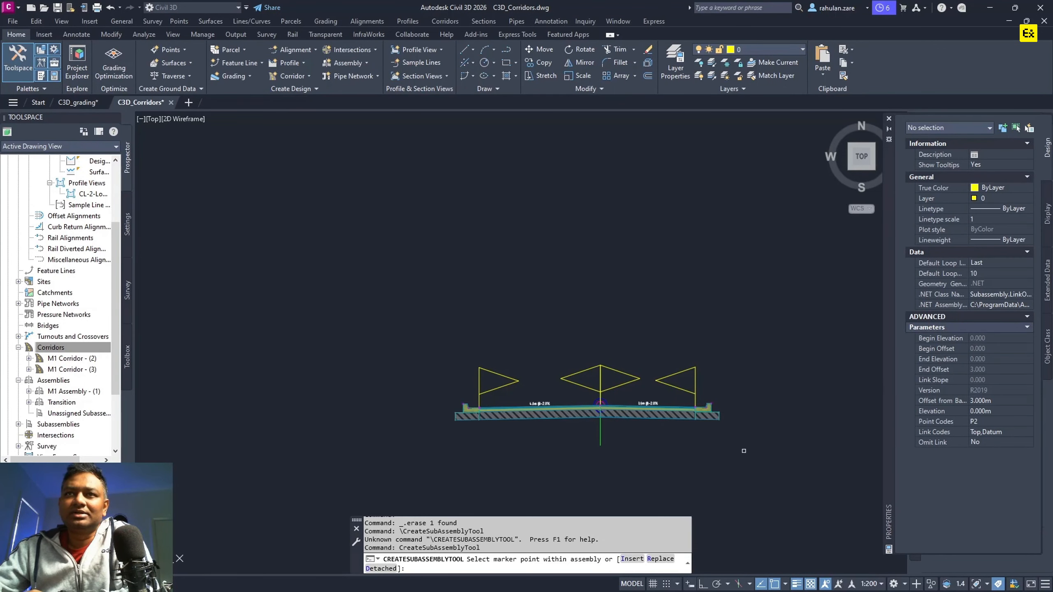
pyautogui.scroll(5, 743, 451)
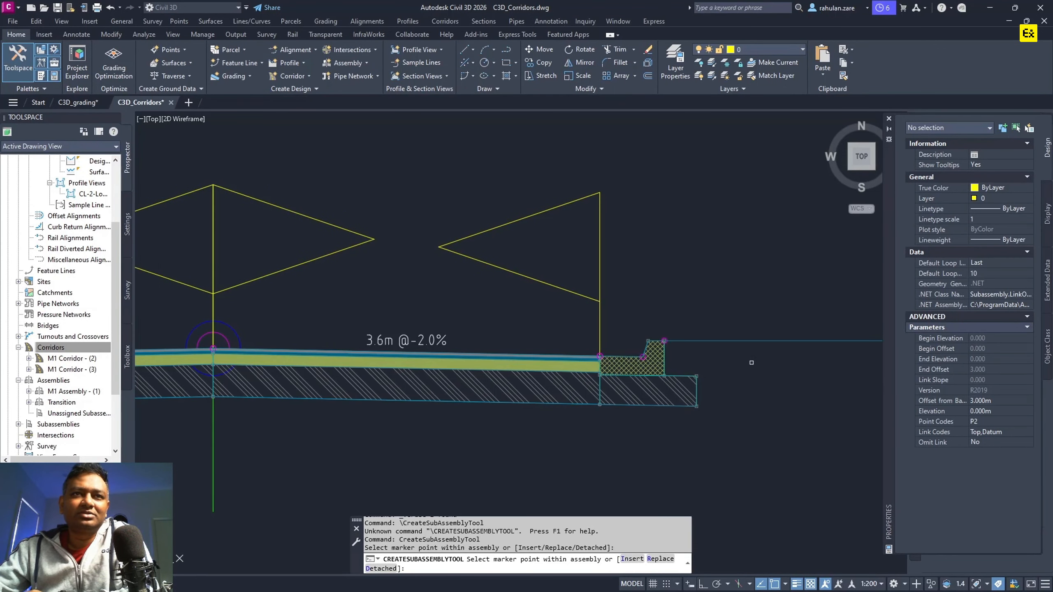
# - Try a LinkOffsetAndElevation subassembly with a 3 m baseline offset at the left curb's top back corner, and delete it
pyautogui.scroll(-5, 613, 373)
pyautogui.moveTo(657, 369); pyautogui.dragTo(804, 356, button='middle')
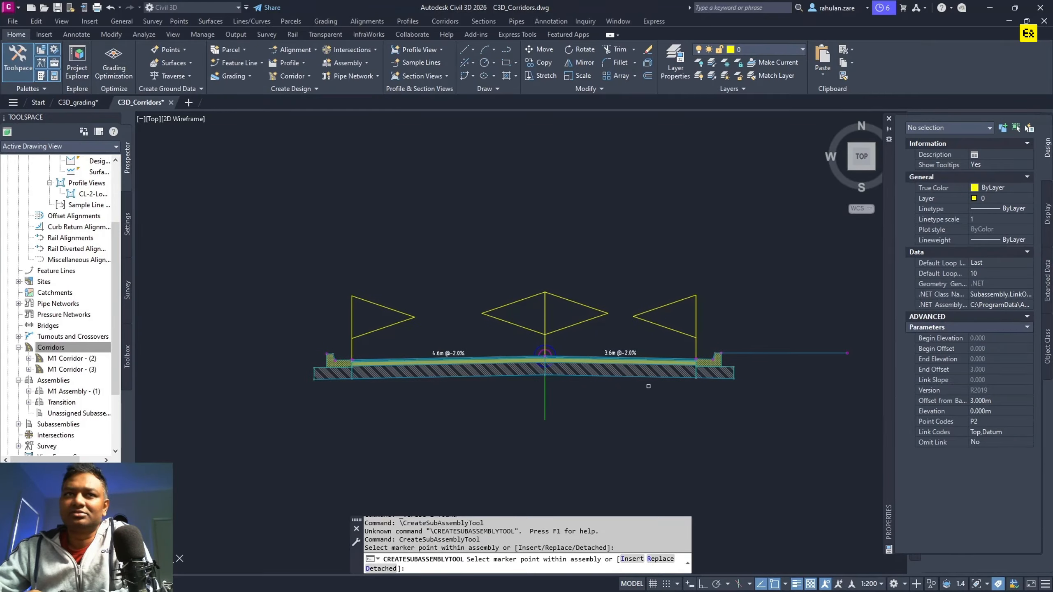
pyautogui.scroll(6, 307, 359)
pyautogui.click(384, 333)
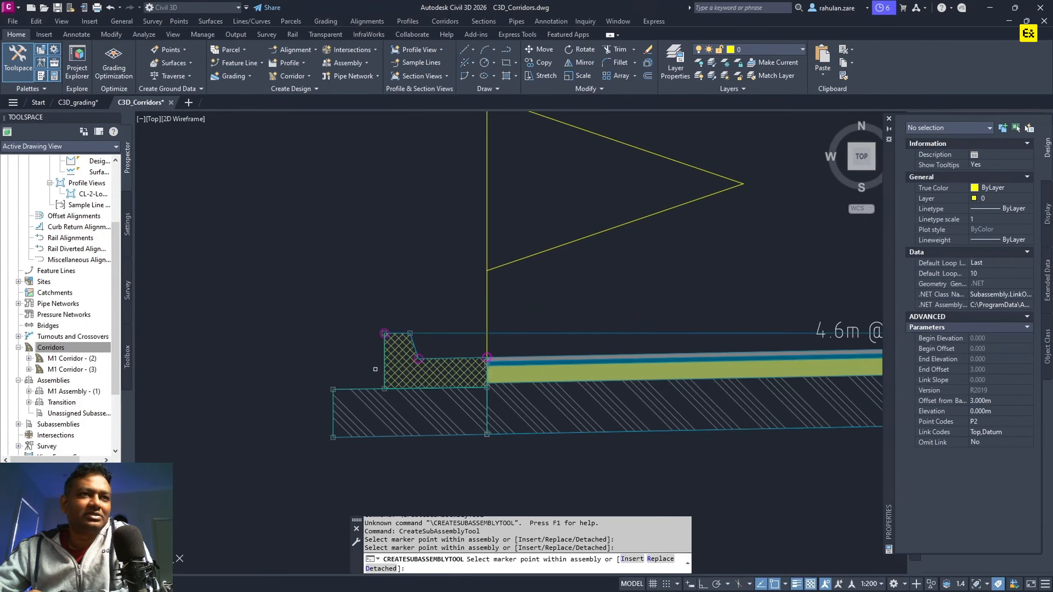
pyautogui.press('Escape')
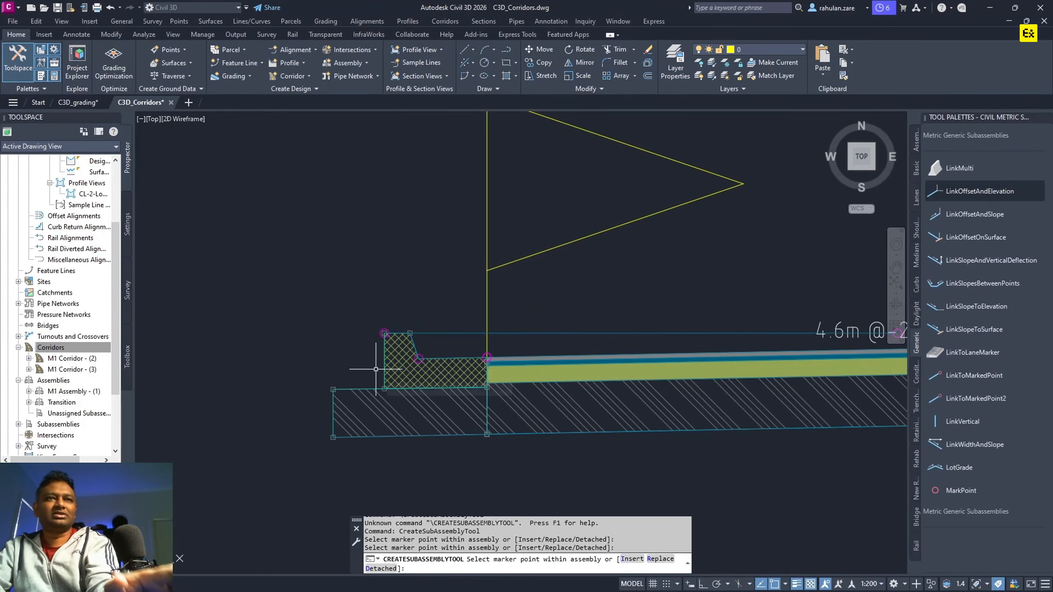
pyautogui.click(556, 333)
pyautogui.press('Delete')
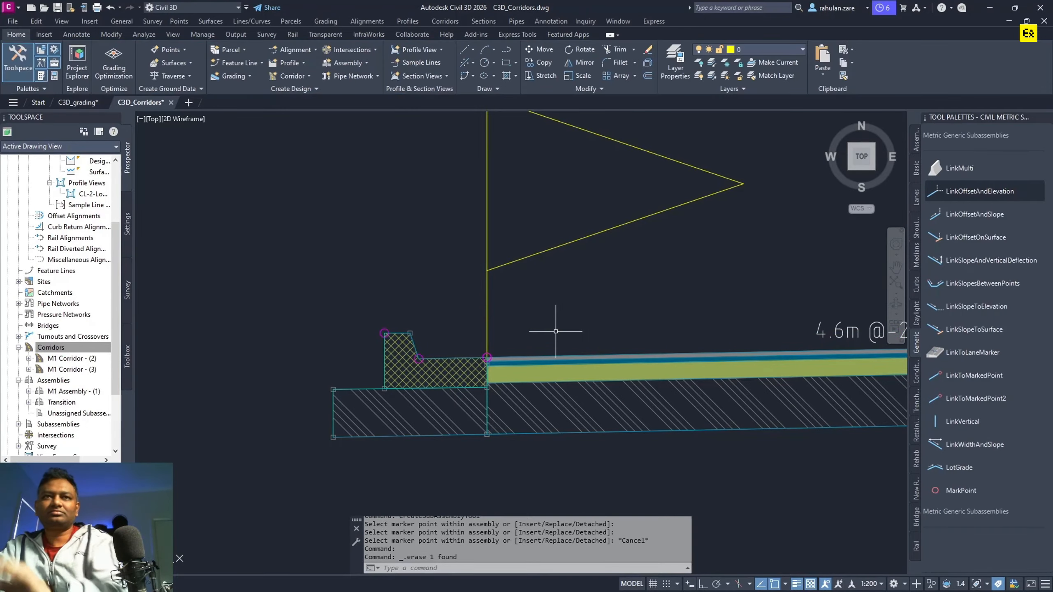
# - Attach a LinkOffsetAndElevation subassembly with a -3 m baseline offset to the left curb's top back corner, and end the placement
pyautogui.moveTo(628, 319); pyautogui.dragTo(517, 334, button='middle')
pyautogui.click(999, 191)
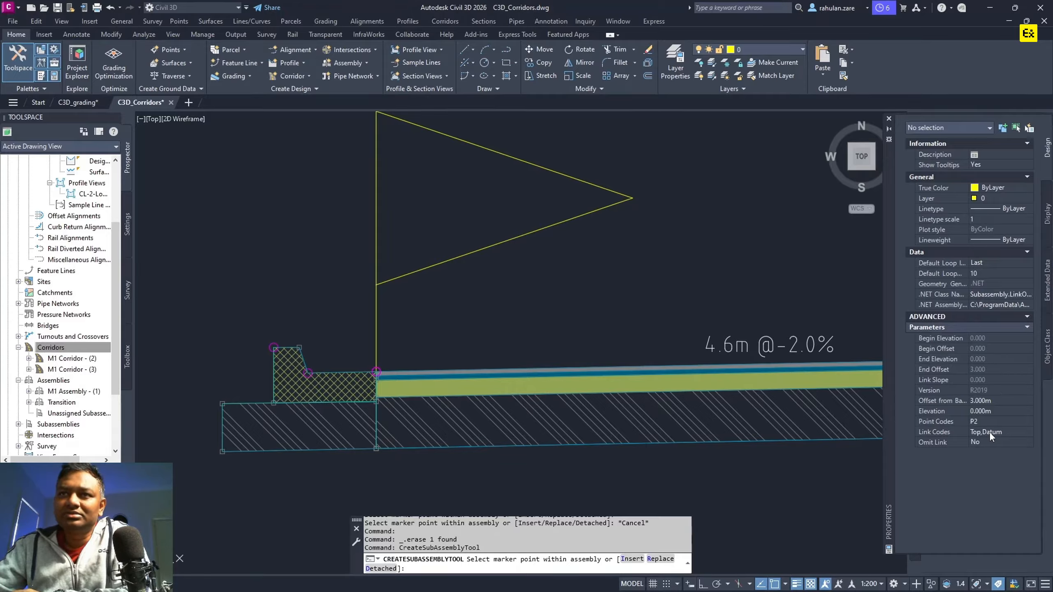
pyautogui.scroll(-4, 669, 459)
pyautogui.moveTo(778, 440); pyautogui.dragTo(514, 362, button='middle')
pyautogui.moveTo(751, 409); pyautogui.dragTo(598, 396, button='middle')
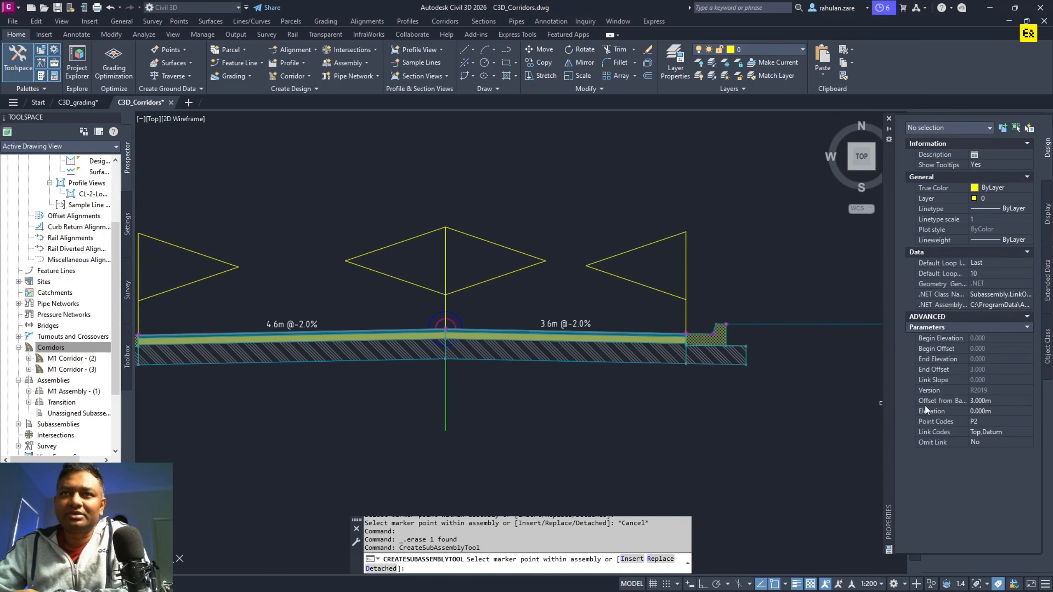
pyautogui.scroll(-4, 519, 292)
pyautogui.moveTo(391, 332)
pyautogui.mouseDown(button='middle')
pyautogui.moveTo(626, 391)
pyautogui.moveTo(722, 394)
pyautogui.mouseUp(button='middle')
pyautogui.scroll(4, 745, 394)
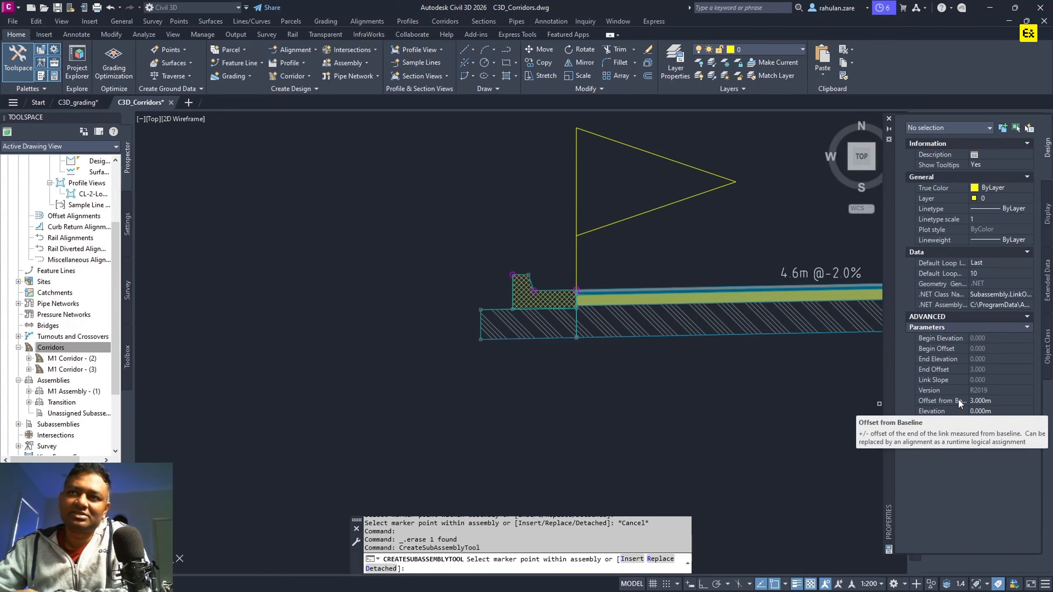
pyautogui.click(976, 400)
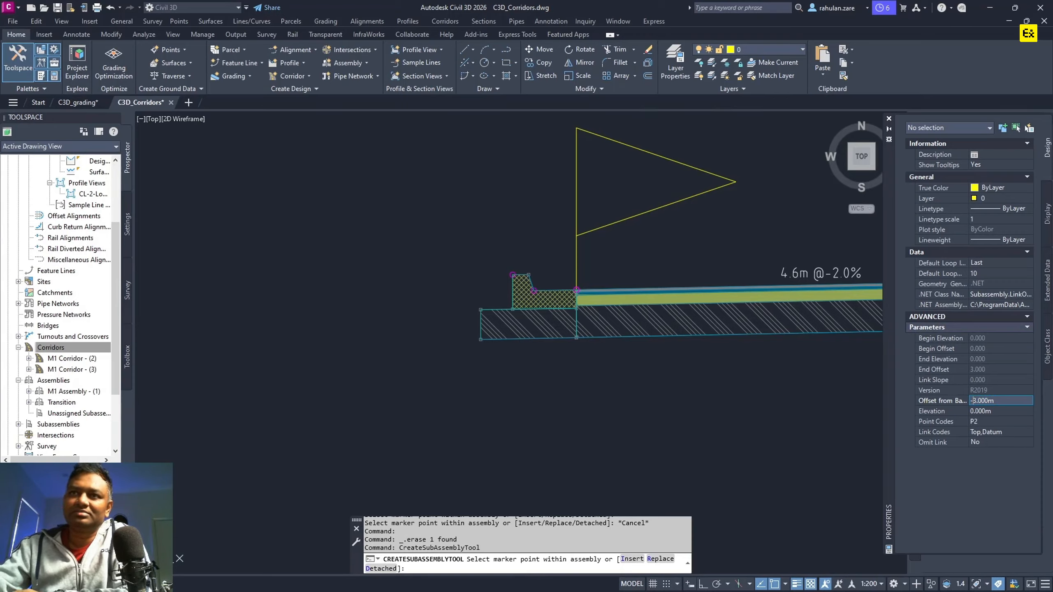
pyautogui.click(997, 422)
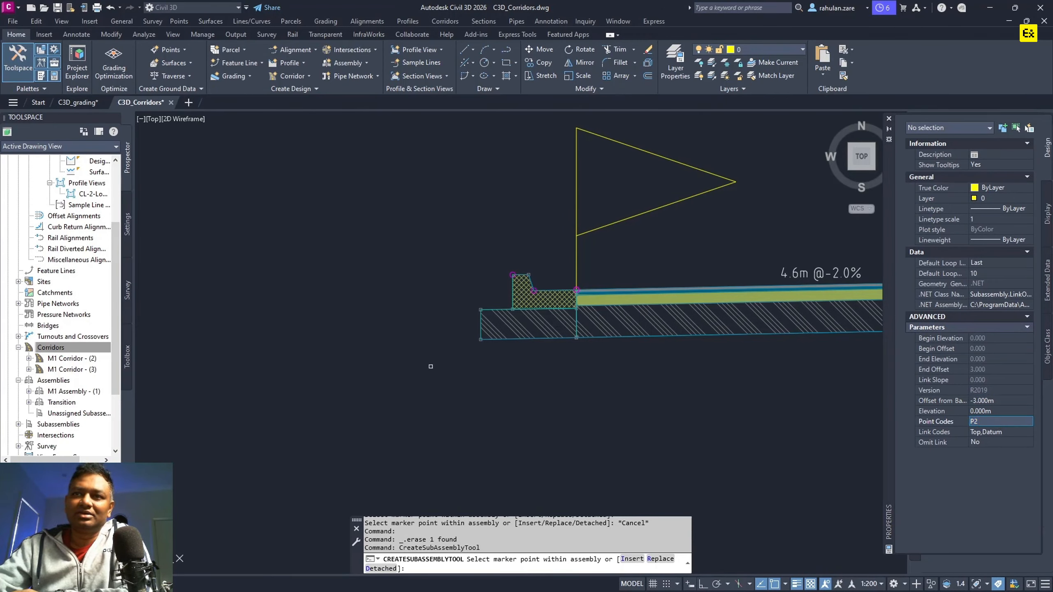
pyautogui.scroll(4, 506, 271)
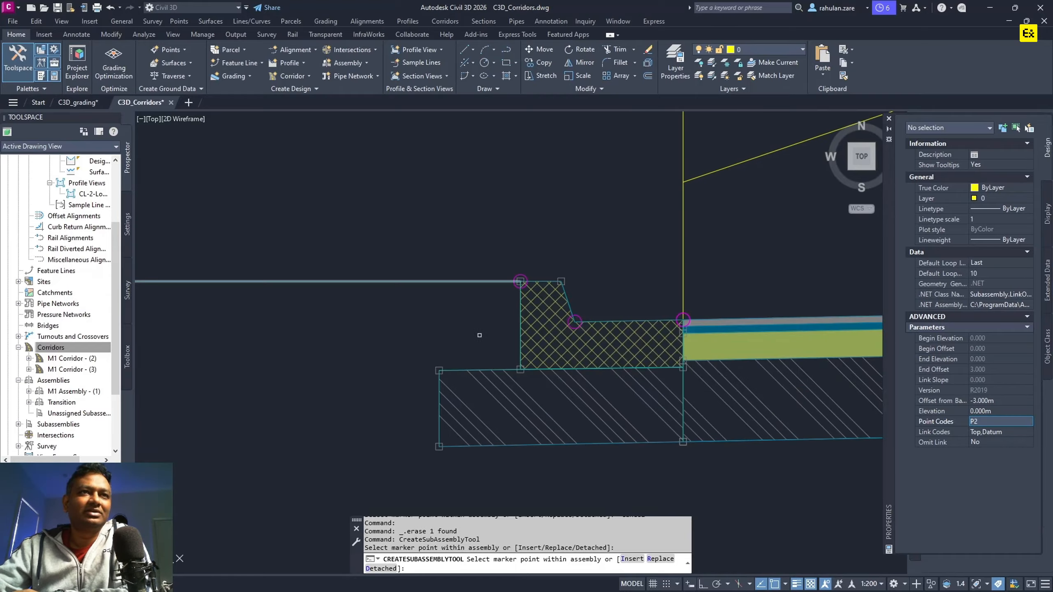
pyautogui.scroll(-6, 364, 318)
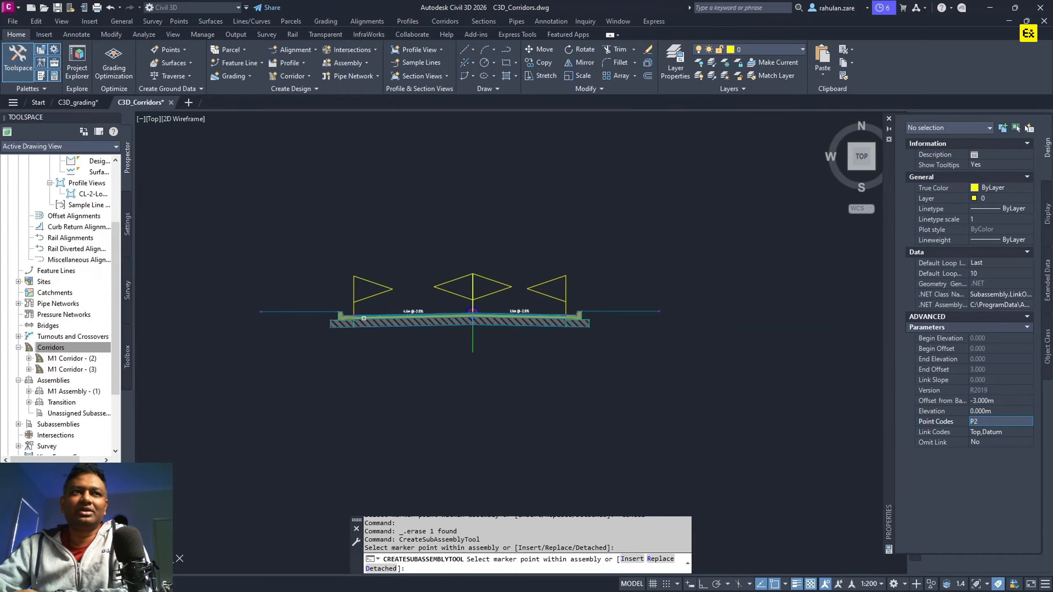
pyautogui.press('Escape')
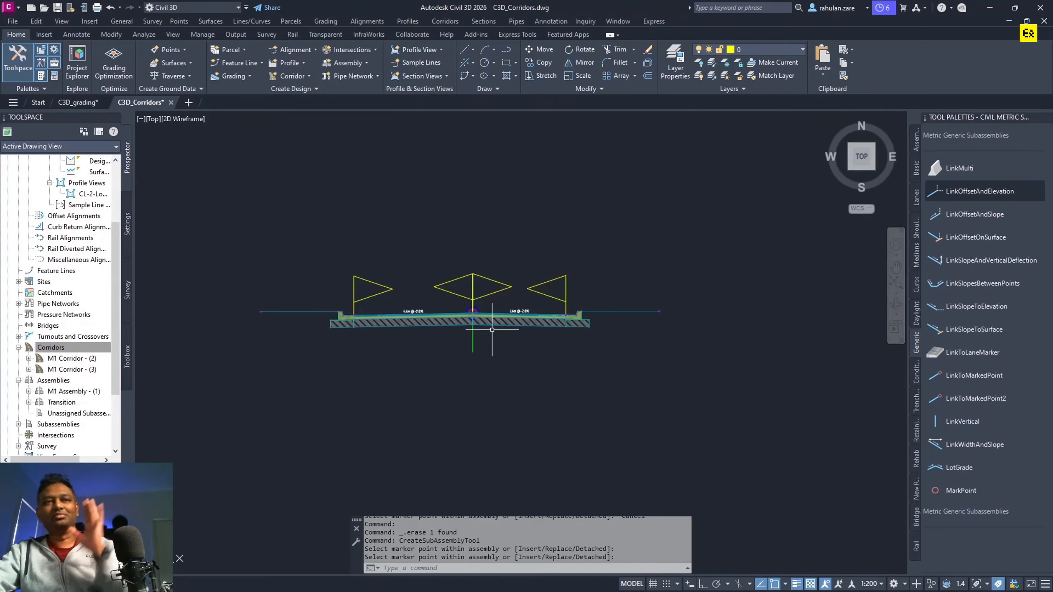
# - Attach a BasicSidewalk subassembly with side Left, 1.8 m width and 0.1 m depth to the left link's outer end
pyautogui.moveTo(271, 310)
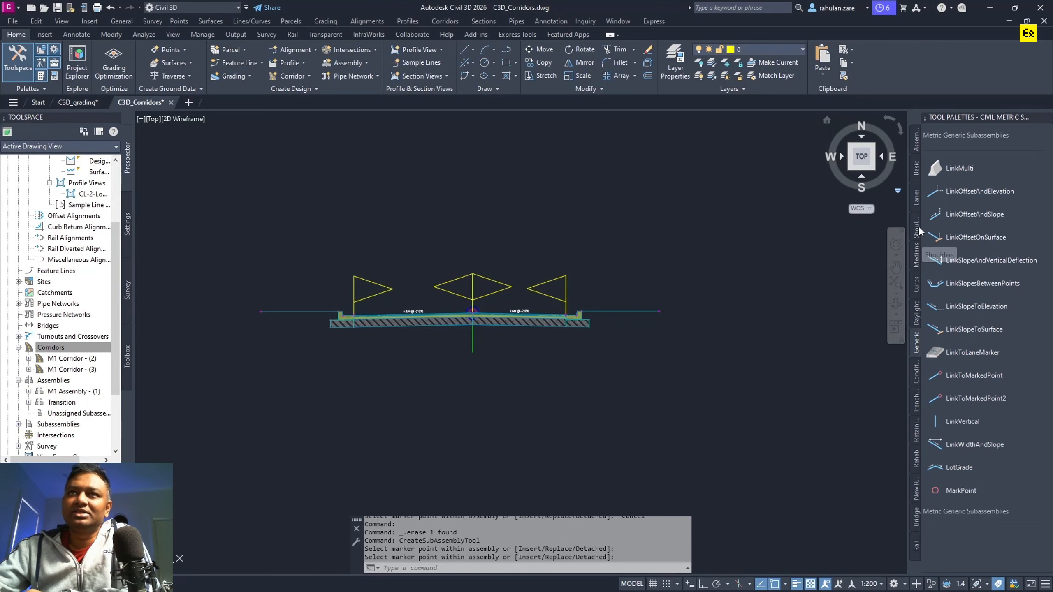
pyautogui.click(916, 198)
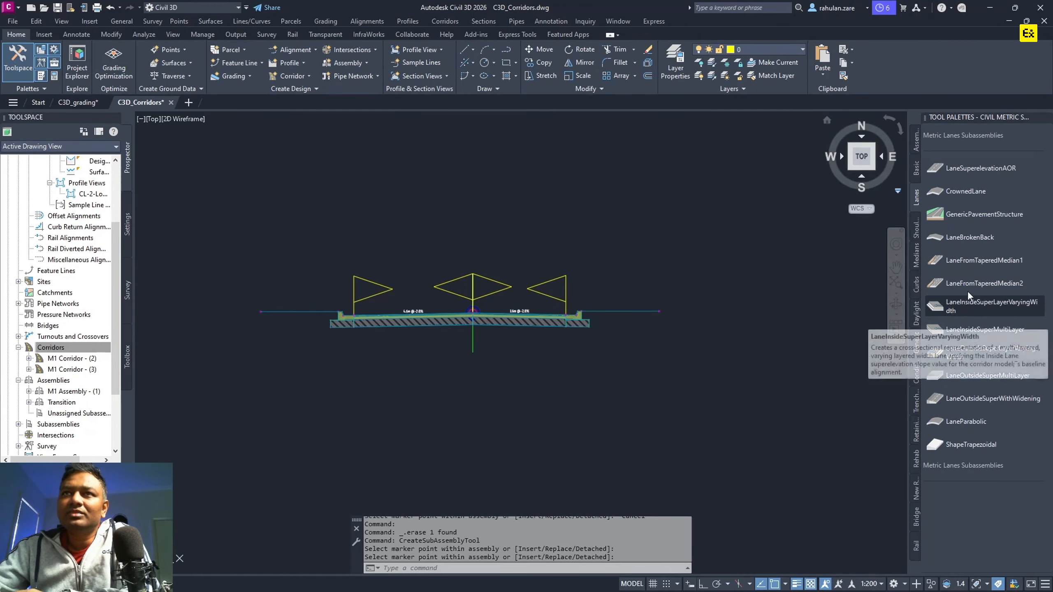
pyautogui.click(916, 169)
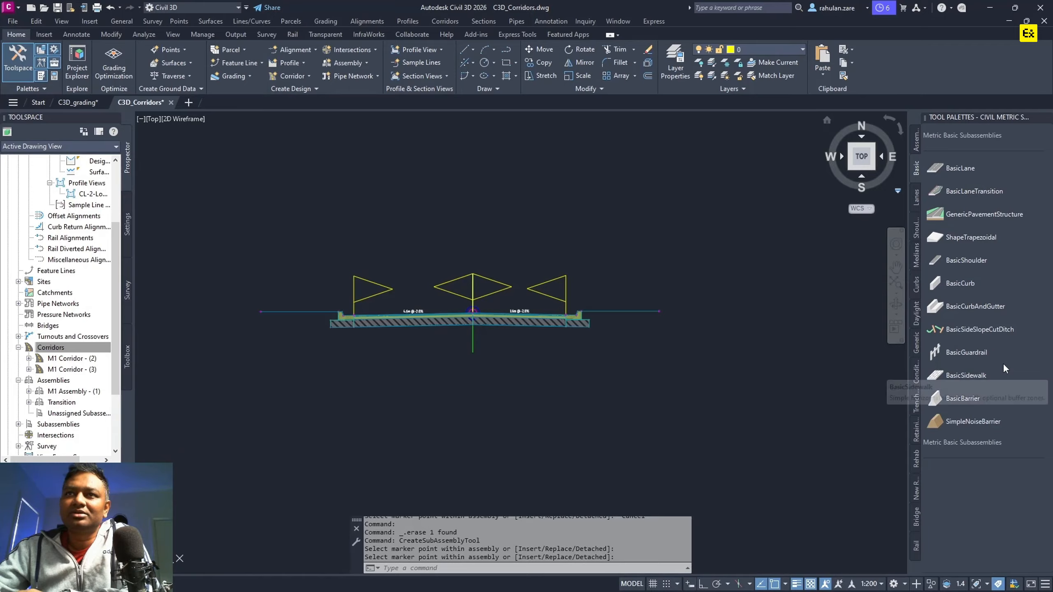
pyautogui.click(973, 374)
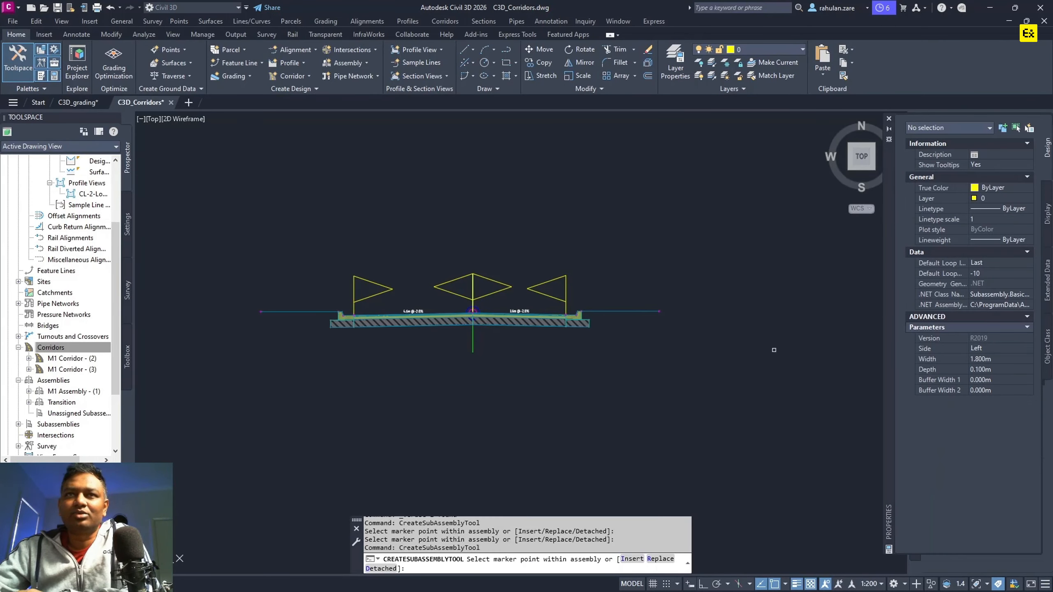
pyautogui.scroll(5, 219, 317)
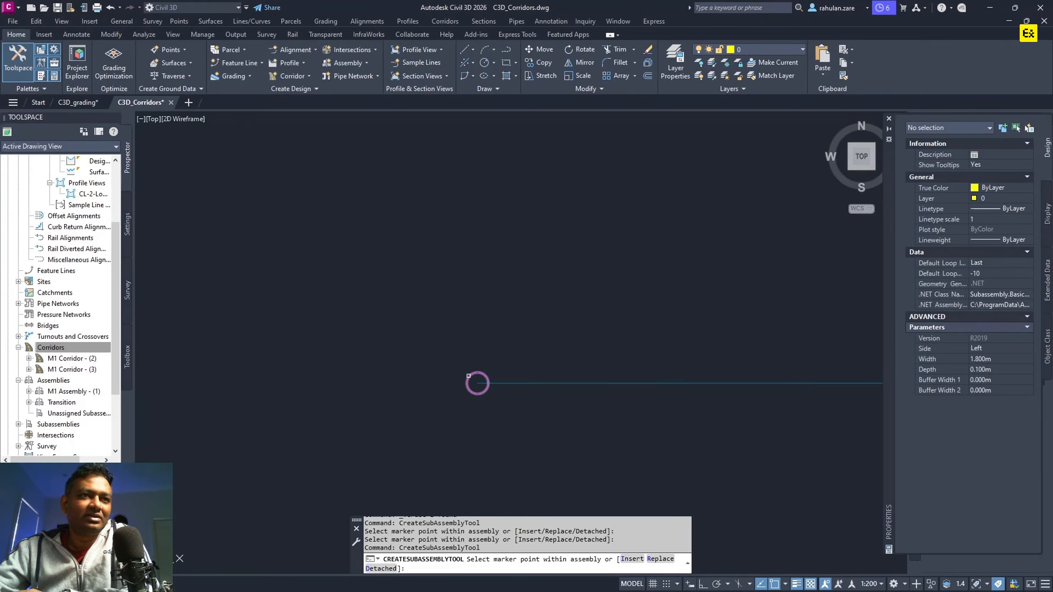
pyautogui.click(469, 376)
pyautogui.scroll(-6, 352, 404)
pyautogui.moveTo(636, 400); pyautogui.dragTo(183, 347, button='middle')
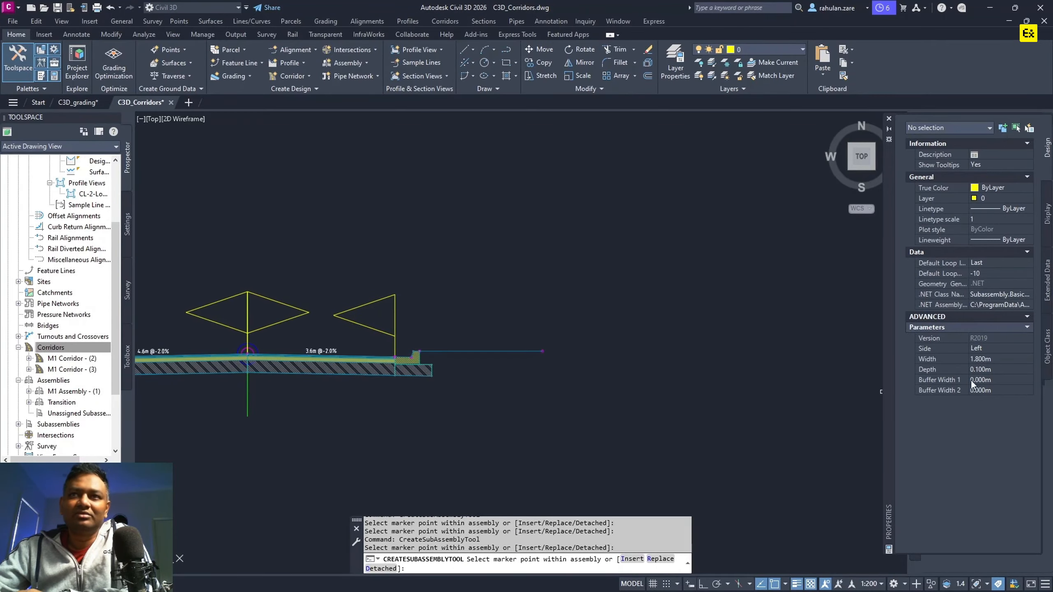
pyautogui.click(995, 348)
pyautogui.click(1028, 348)
pyautogui.click(987, 366)
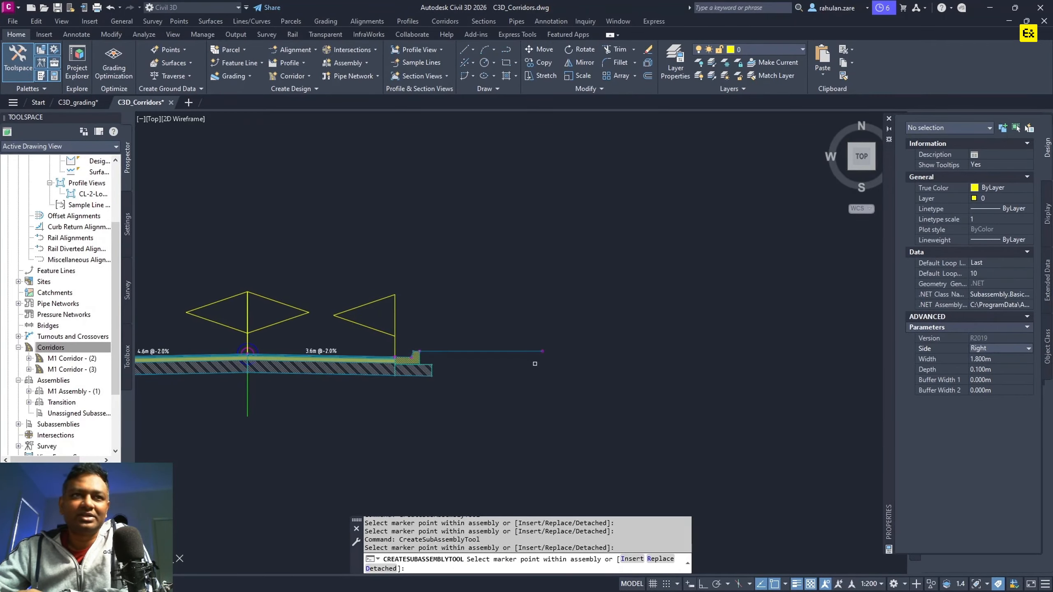
pyautogui.scroll(5, 571, 371)
pyautogui.click(580, 379)
pyautogui.click(663, 423)
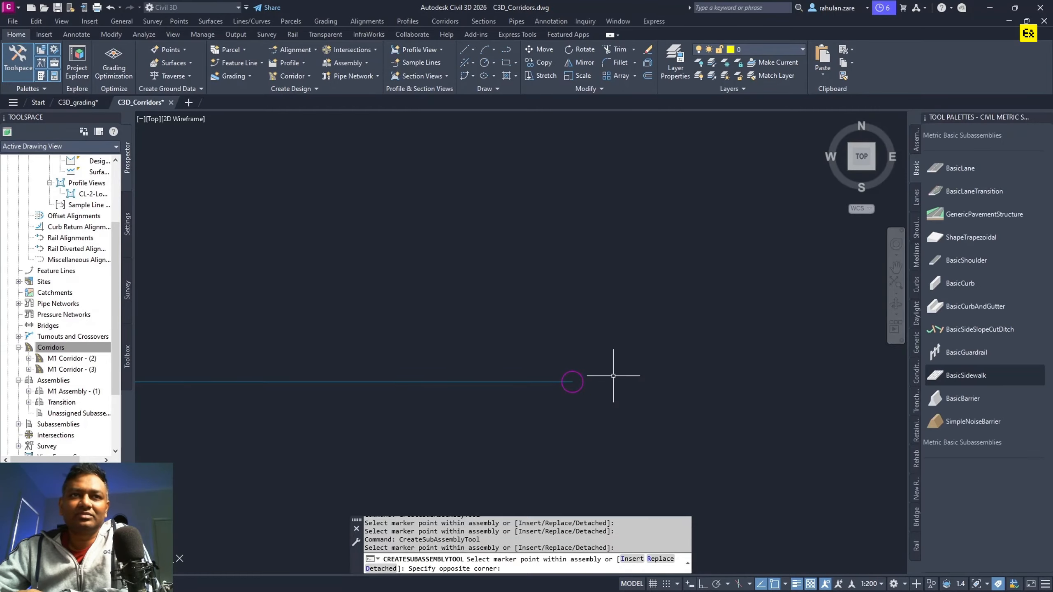
# - Attach a BasicSidewalk subassembly with side Right, 1.8 m width and 0.1 m depth to the right link's outer end
pyautogui.click(959, 375)
pyautogui.click(985, 350)
pyautogui.click(986, 352)
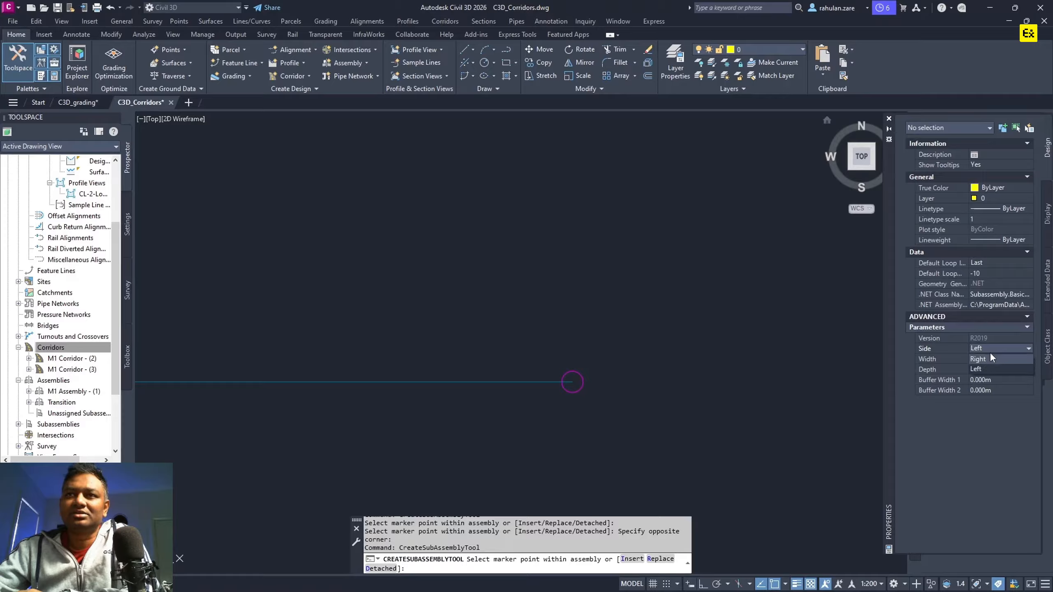
pyautogui.click(990, 357)
pyautogui.scroll(-5, 576, 376)
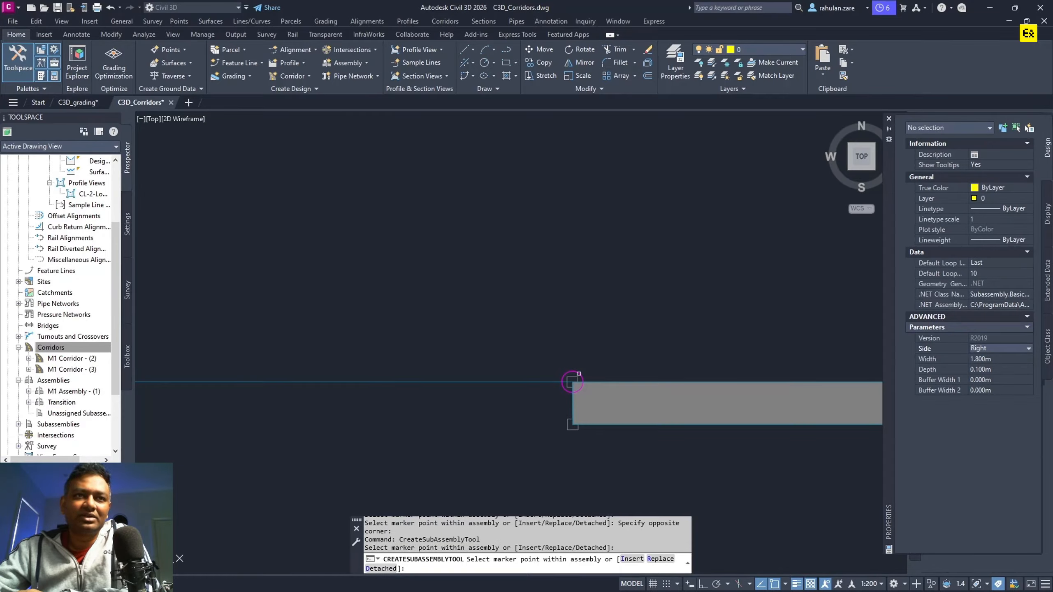
pyautogui.scroll(8, 700, 413)
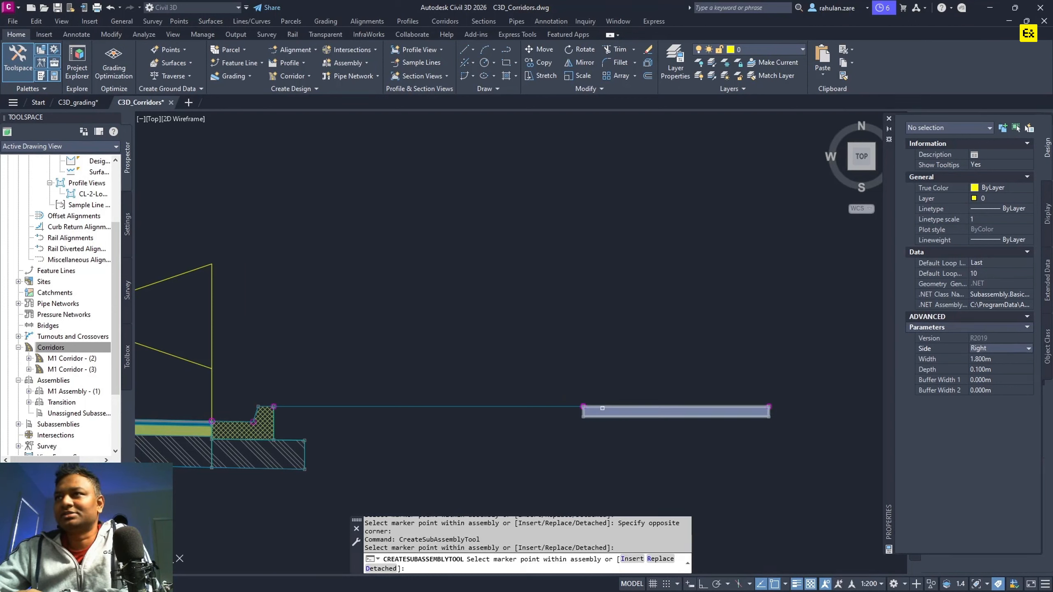
pyautogui.moveTo(665, 401)
pyautogui.mouseDown(button='middle')
pyautogui.moveTo(609, 393)
pyautogui.moveTo(551, 367)
pyautogui.mouseUp(button='middle')
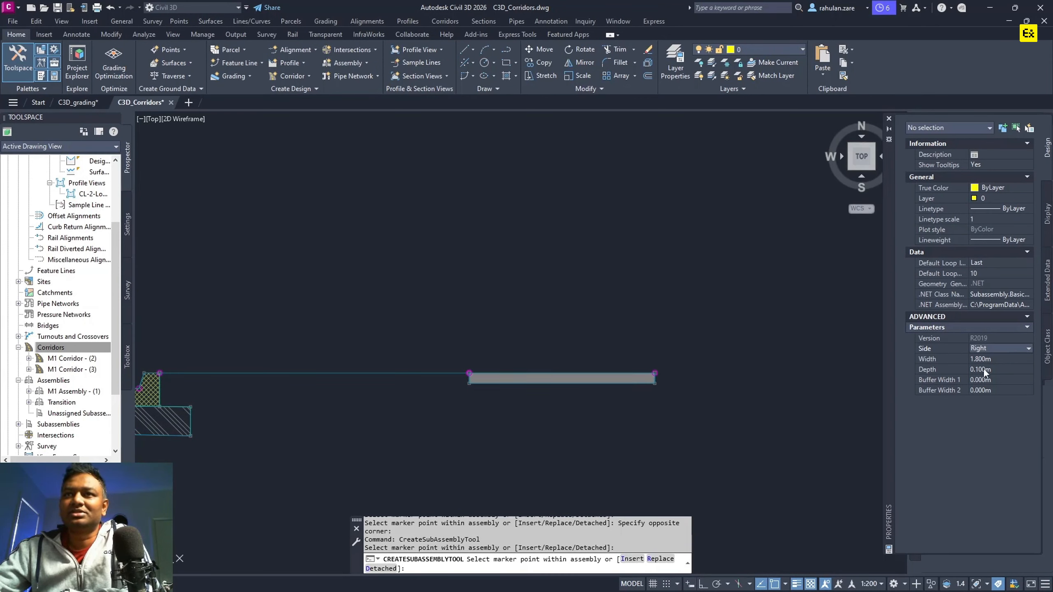
# - Attach a DaylightGeneral subassembly with side Right and the daylight link included to the right sidewalk's outer top corner
pyautogui.click(889, 118)
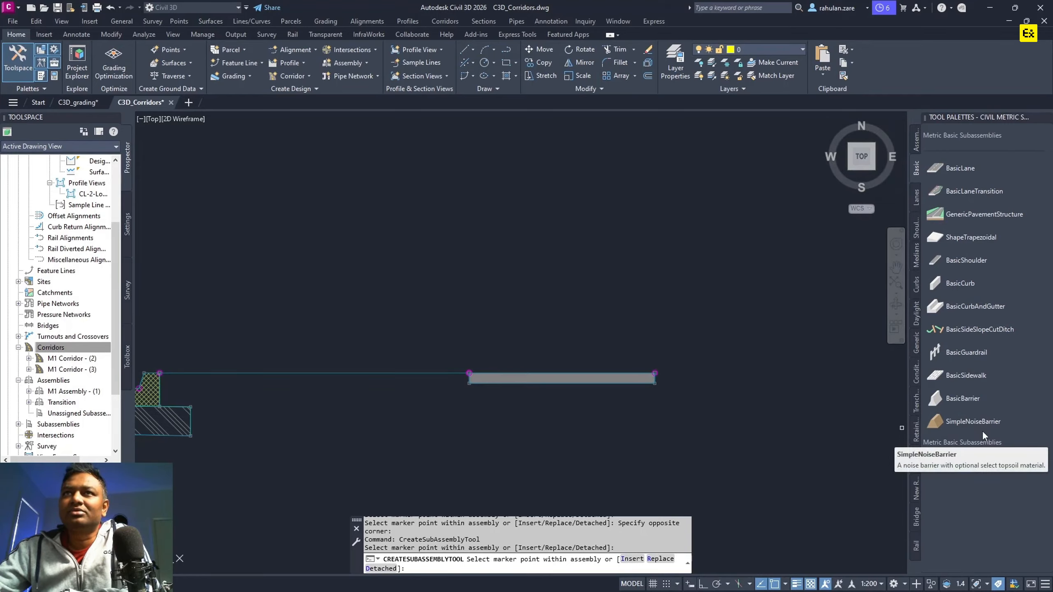
pyautogui.click(916, 364)
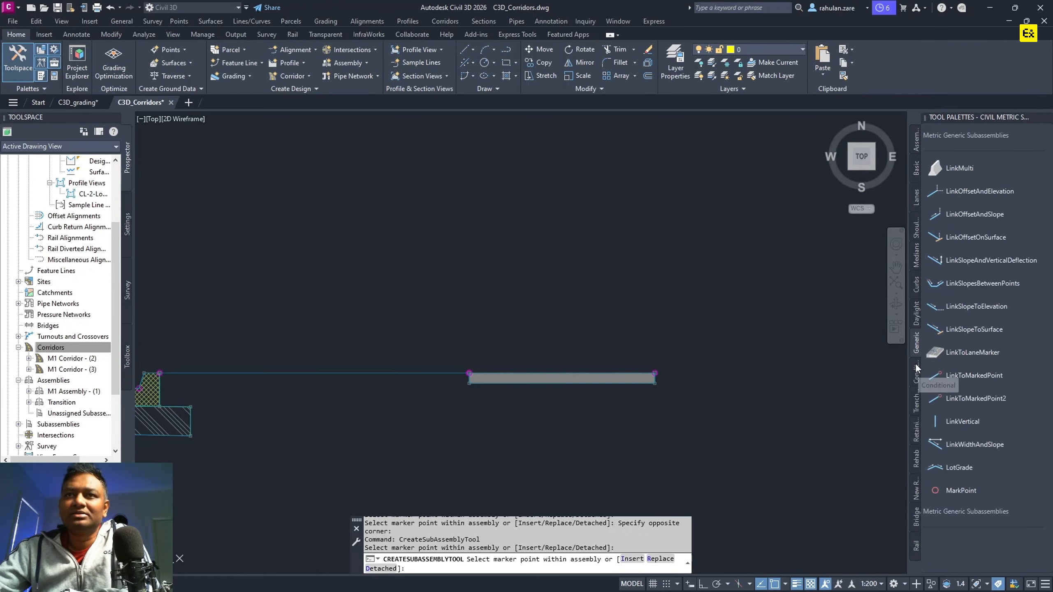
pyautogui.click(917, 347)
pyautogui.click(917, 317)
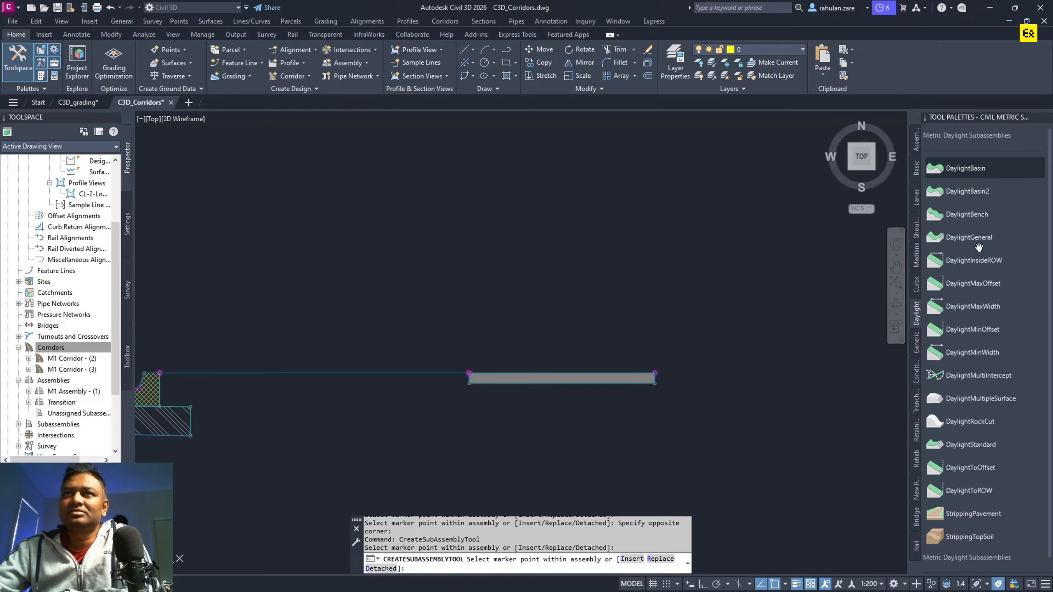
pyautogui.scroll(-1, 1023, 383)
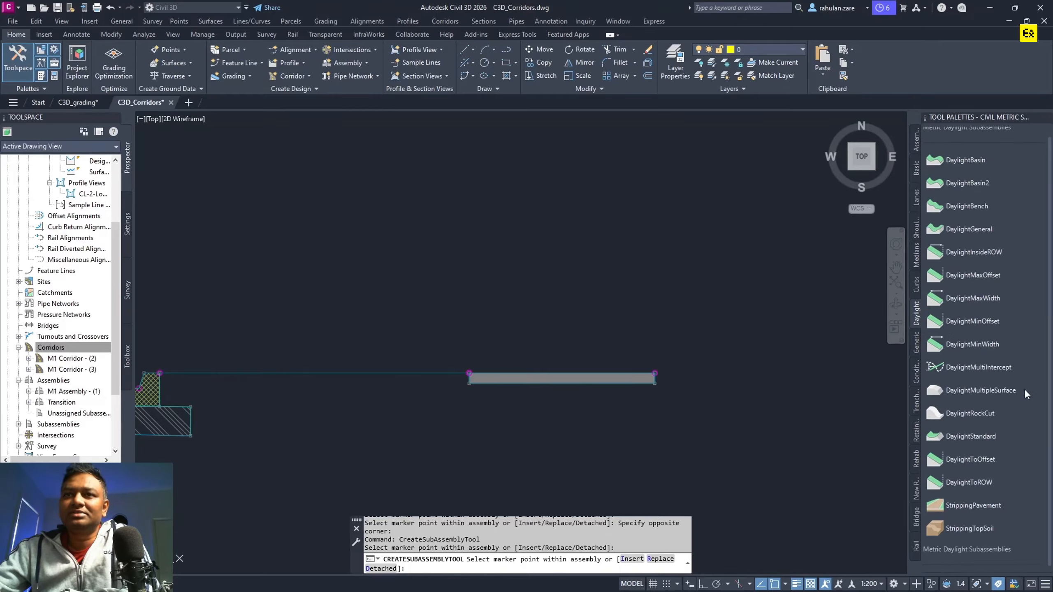
pyautogui.scroll(1, 1013, 514)
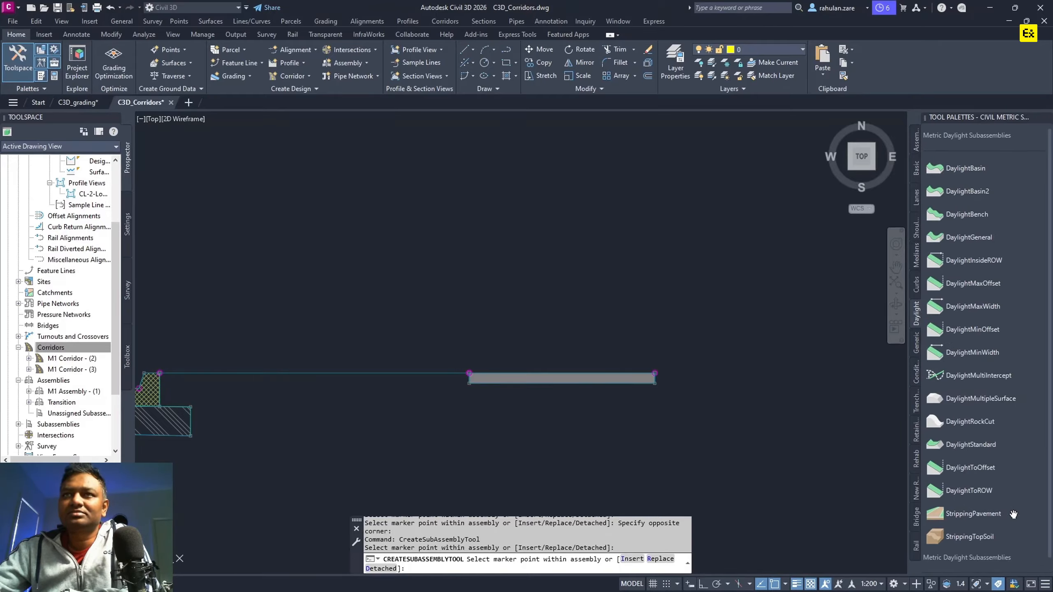
pyautogui.click(968, 237)
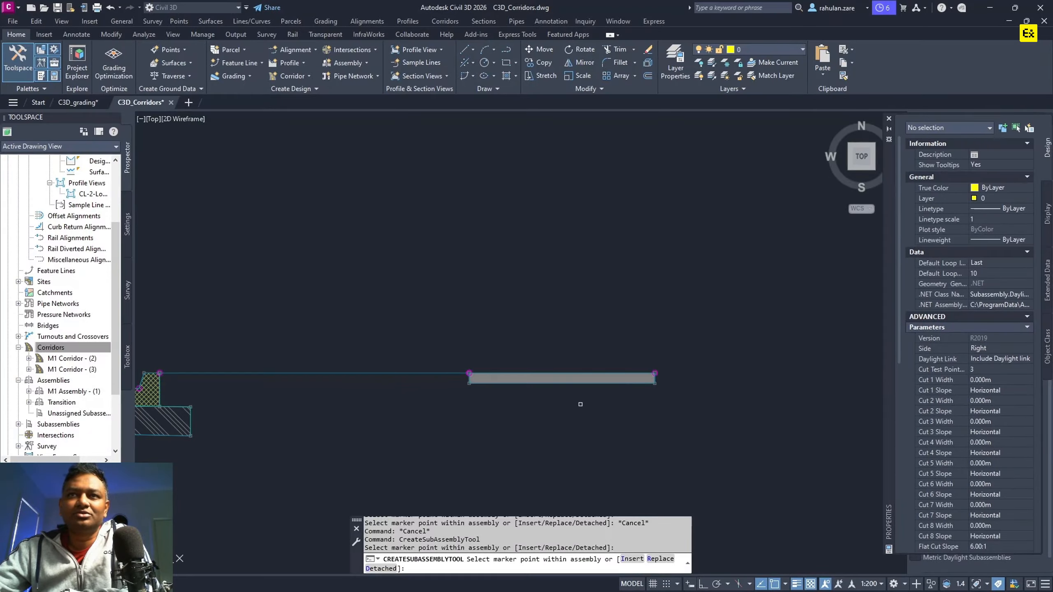
pyautogui.scroll(-4, 580, 404)
pyautogui.scroll(5, 301, 398)
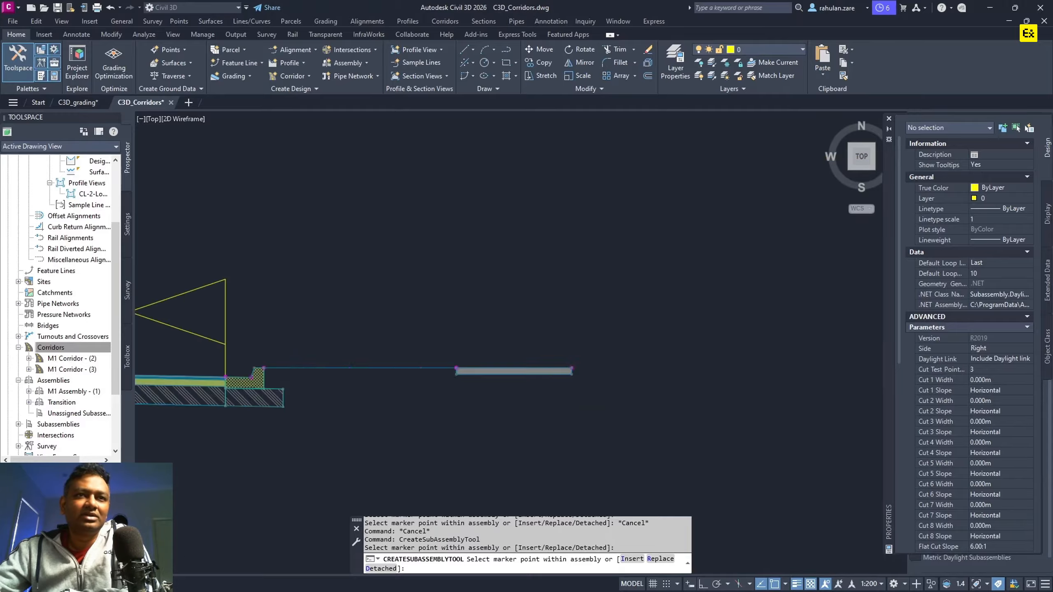
pyautogui.scroll(2, 461, 330)
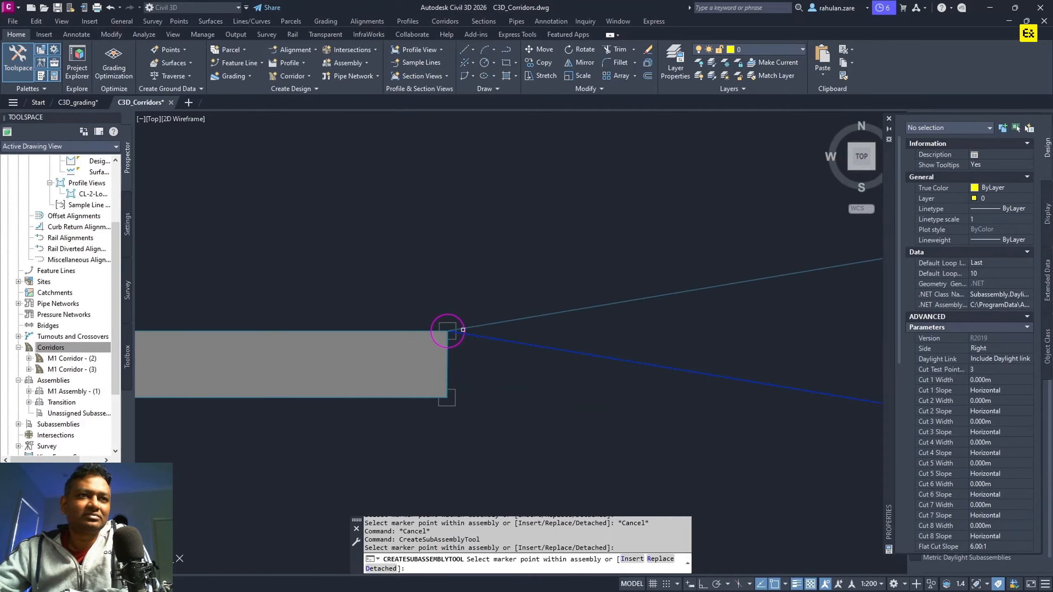
pyautogui.click(467, 331)
pyautogui.scroll(-3, 467, 331)
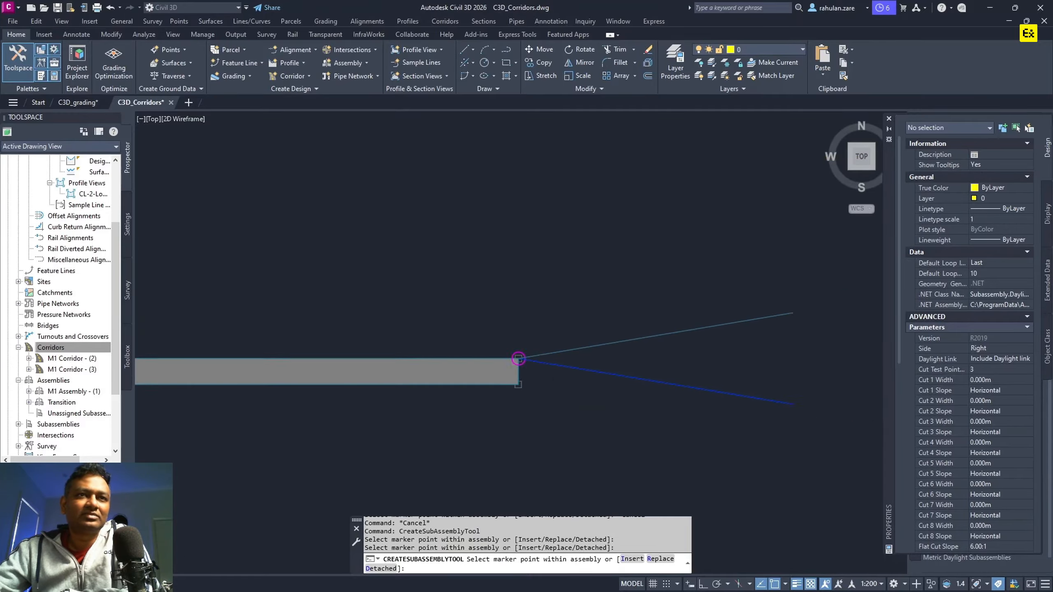
# - Attach a DaylightGeneral subassembly with side Left to the left sidewalk's outer top corner, and end the placement
pyautogui.doubleClick(1003, 347)
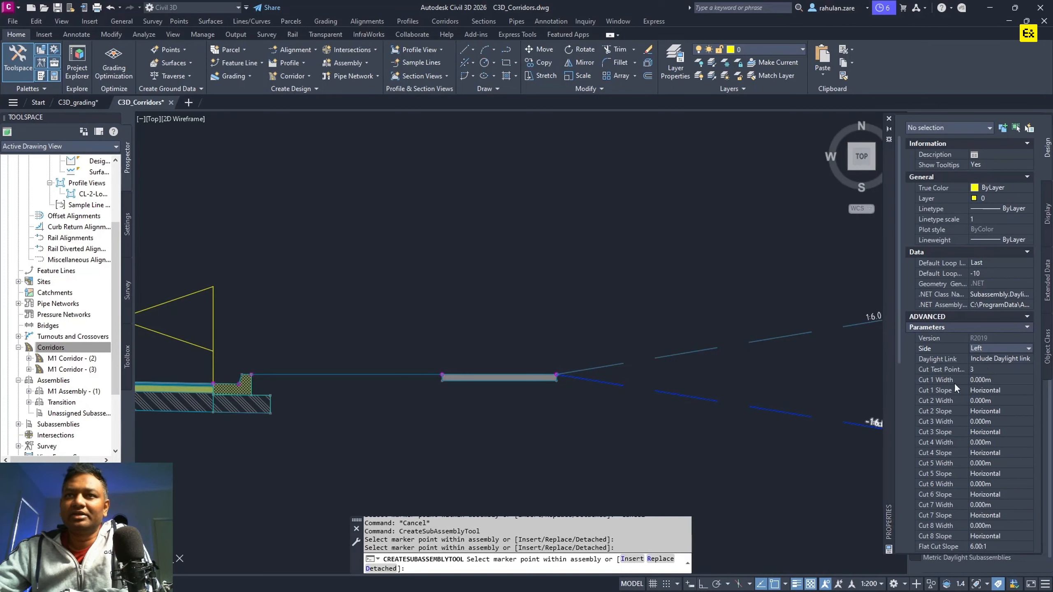
pyautogui.scroll(-4, 784, 485)
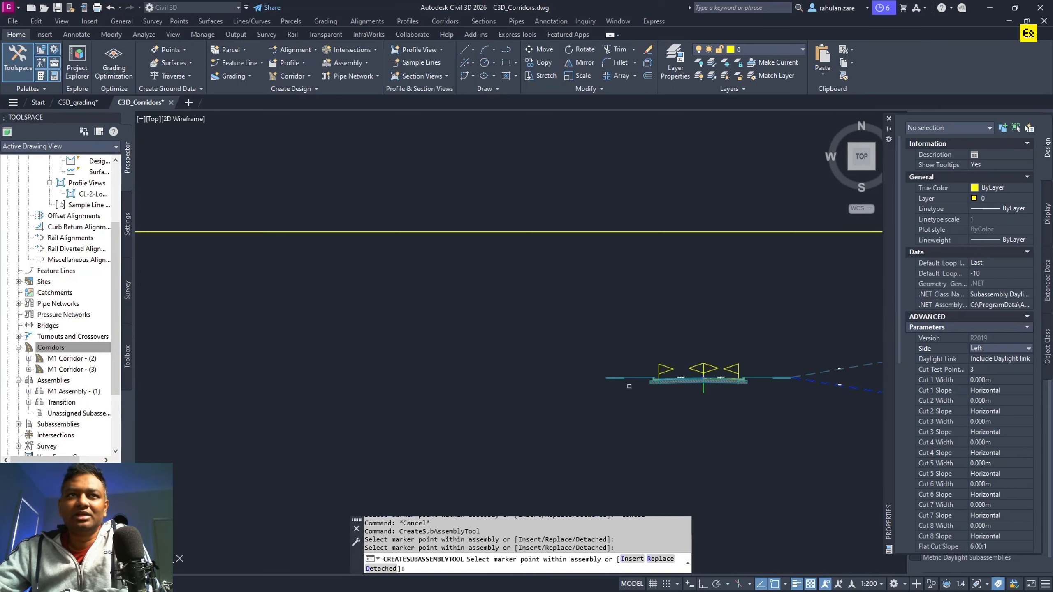
pyautogui.scroll(4, 769, 389)
pyautogui.scroll(5, 687, 326)
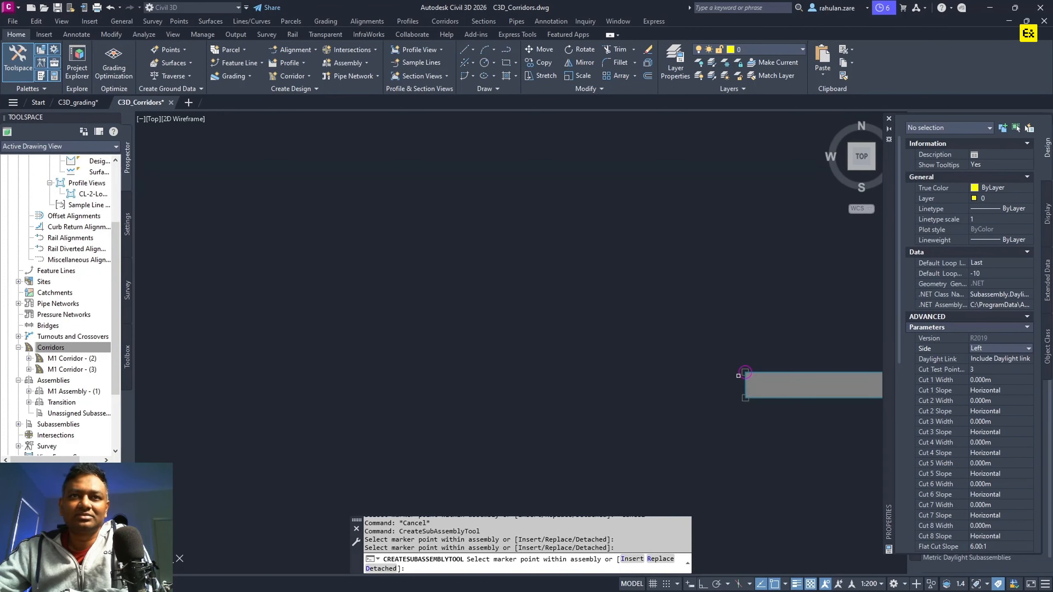
pyautogui.scroll(-6, 745, 373)
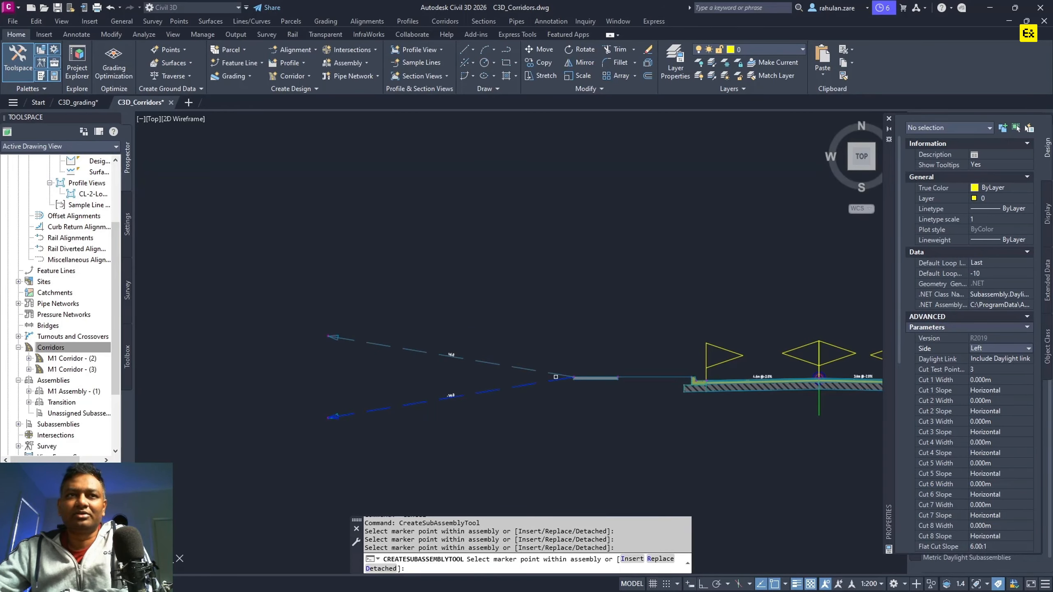
pyautogui.press('Escape')
pyautogui.scroll(-4, 565, 395)
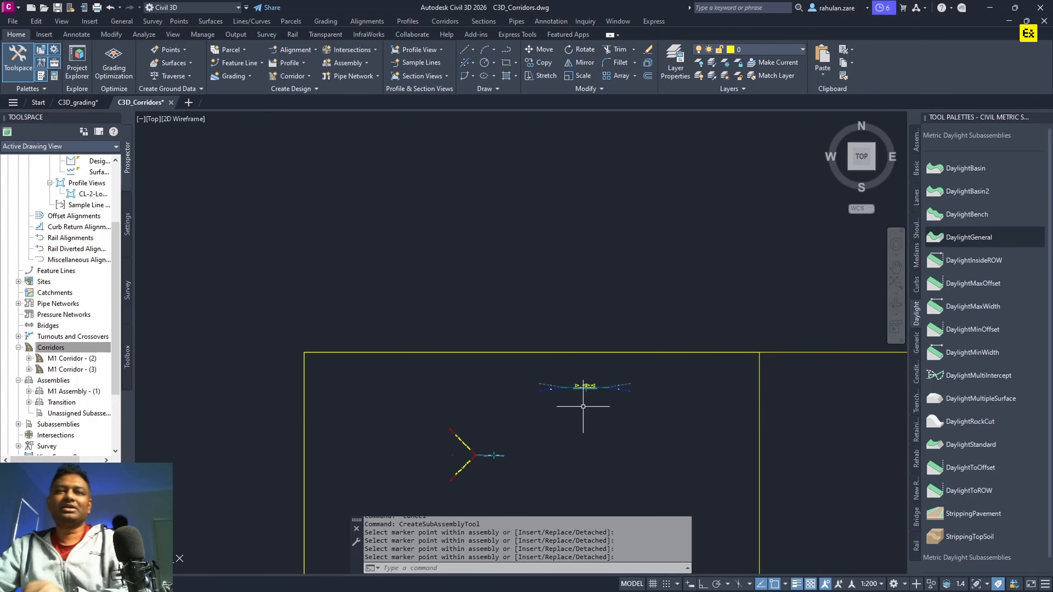
# - Review the completed M1 assembly and the available common assemblies and curb, rail and lane subassemblies
pyautogui.moveTo(465, 460); pyautogui.dragTo(538, 374, button='middle')
pyautogui.scroll(4, 549, 365)
pyautogui.moveTo(808, 228); pyautogui.dragTo(505, 305, button='middle')
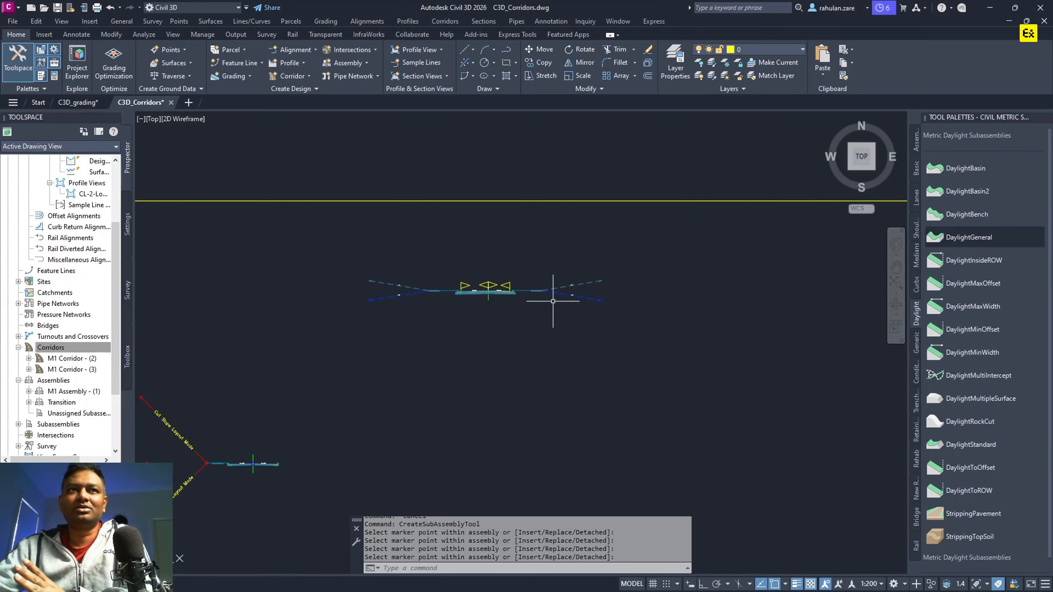
pyautogui.click(655, 348)
pyautogui.click(338, 229)
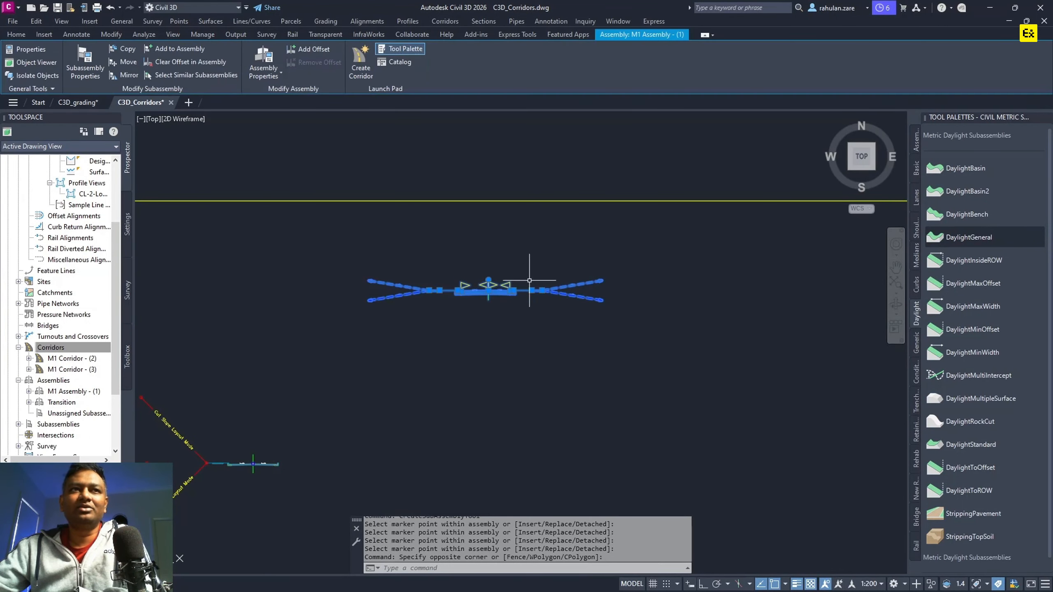
pyautogui.click(915, 140)
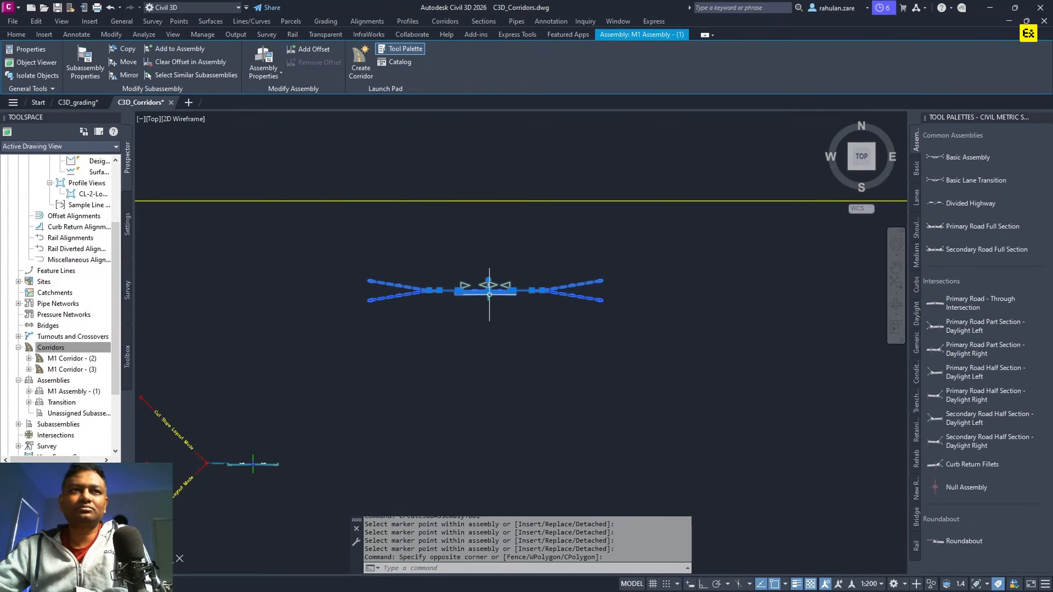
pyautogui.press('Escape')
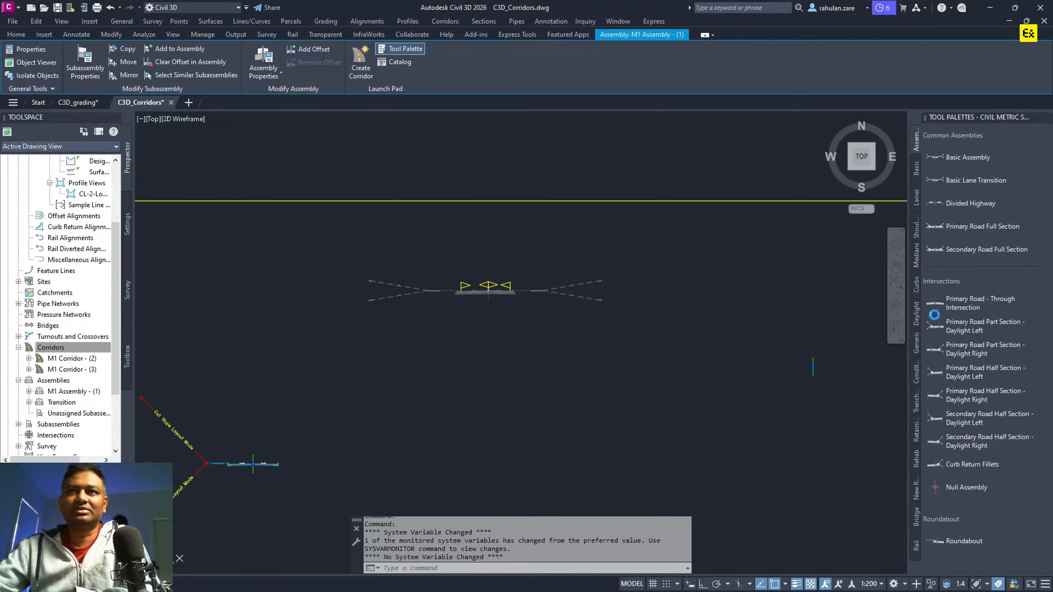
pyautogui.click(916, 283)
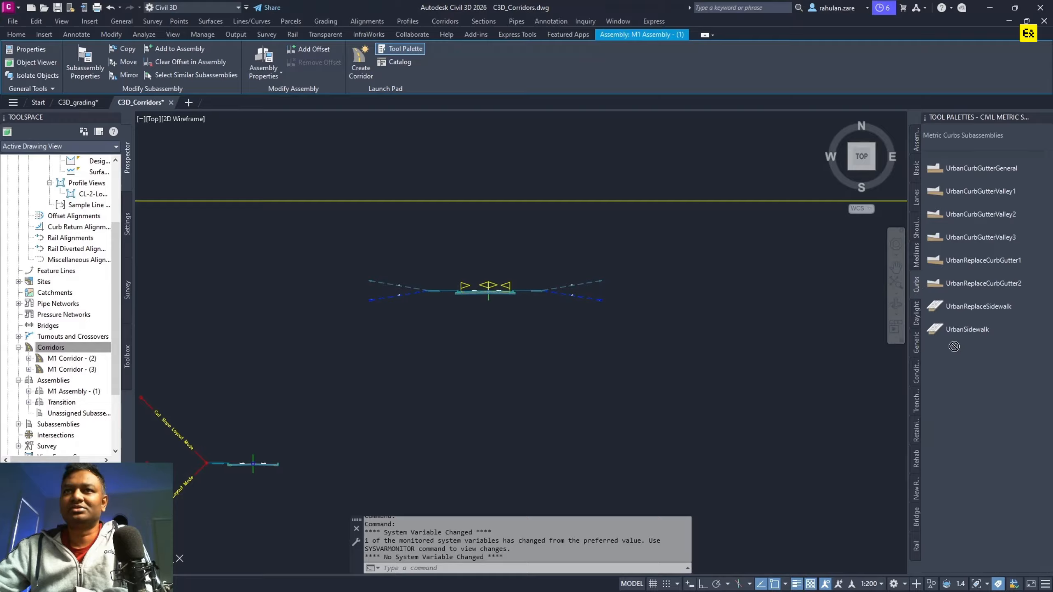
pyautogui.click(915, 548)
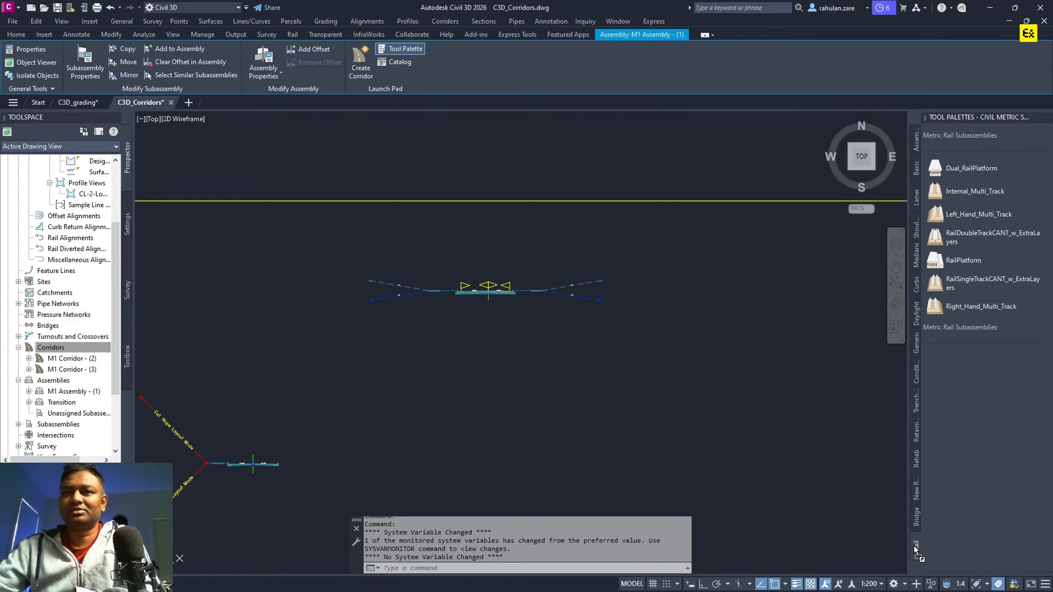
pyautogui.click(914, 283)
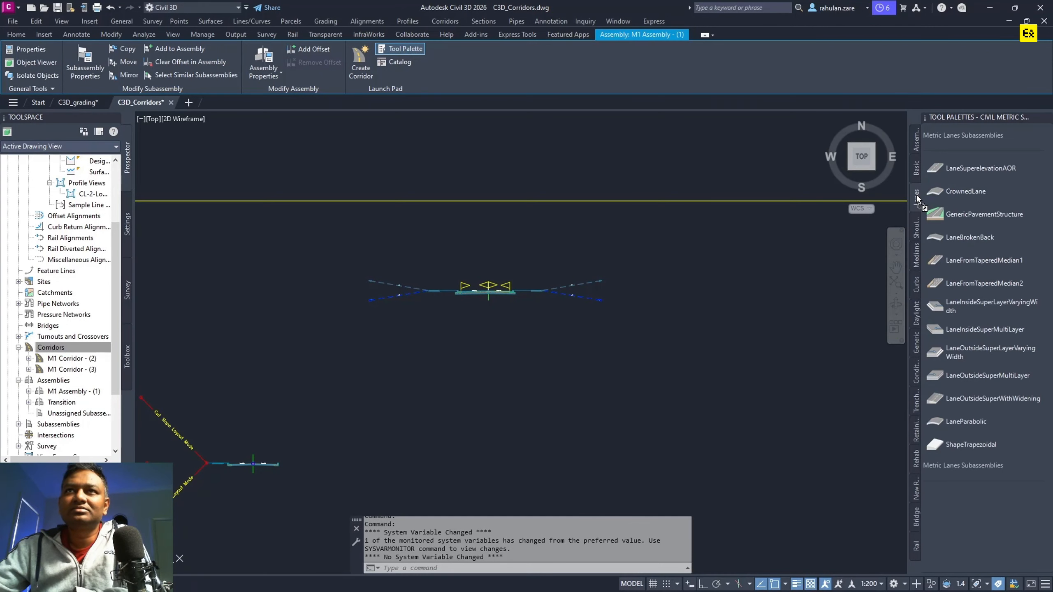
pyautogui.click(916, 147)
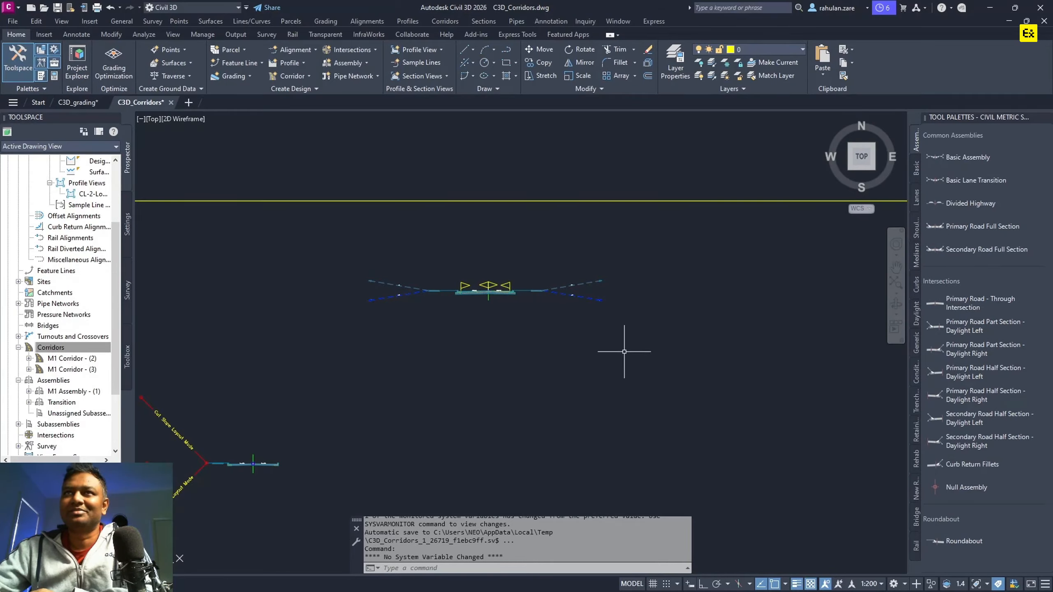
# - Start a new corridor with alignment CL-2 and profile Design-CL-2-(1) as its baseline
pyautogui.scroll(-8, 799, 313)
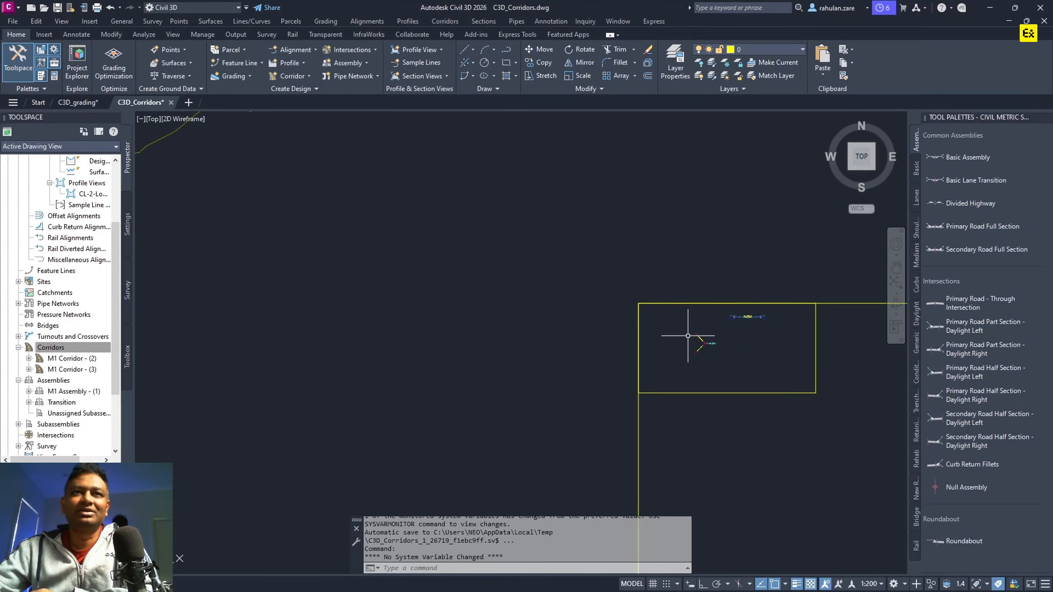
pyautogui.scroll(-6, 757, 324)
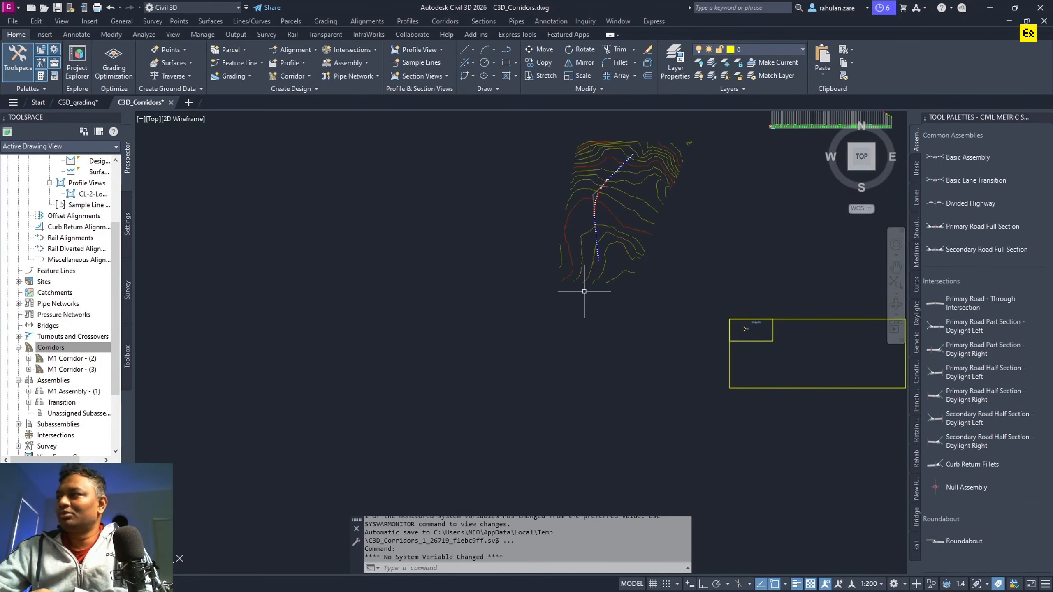
pyautogui.scroll(-3, 622, 249)
pyautogui.scroll(2, 634, 265)
pyautogui.scroll(6, 559, 286)
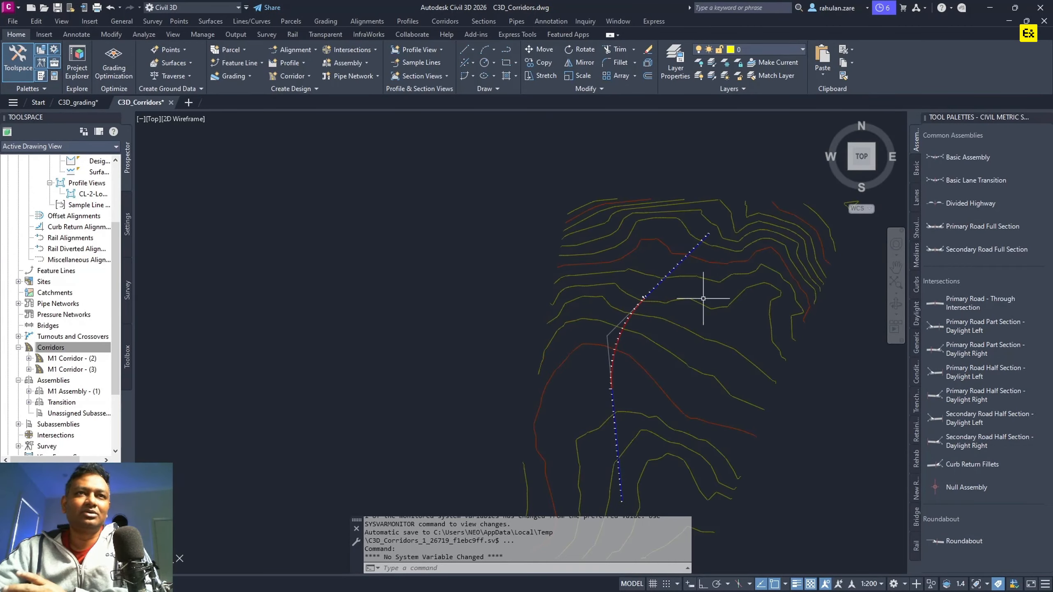
pyautogui.scroll(6, 566, 238)
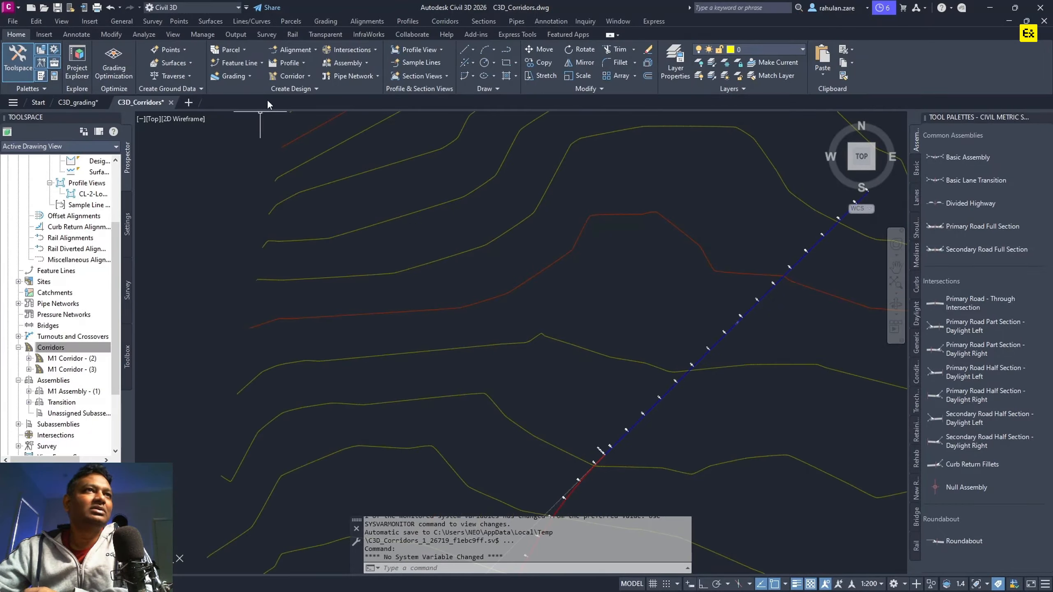
pyautogui.click(288, 76)
pyautogui.click(291, 93)
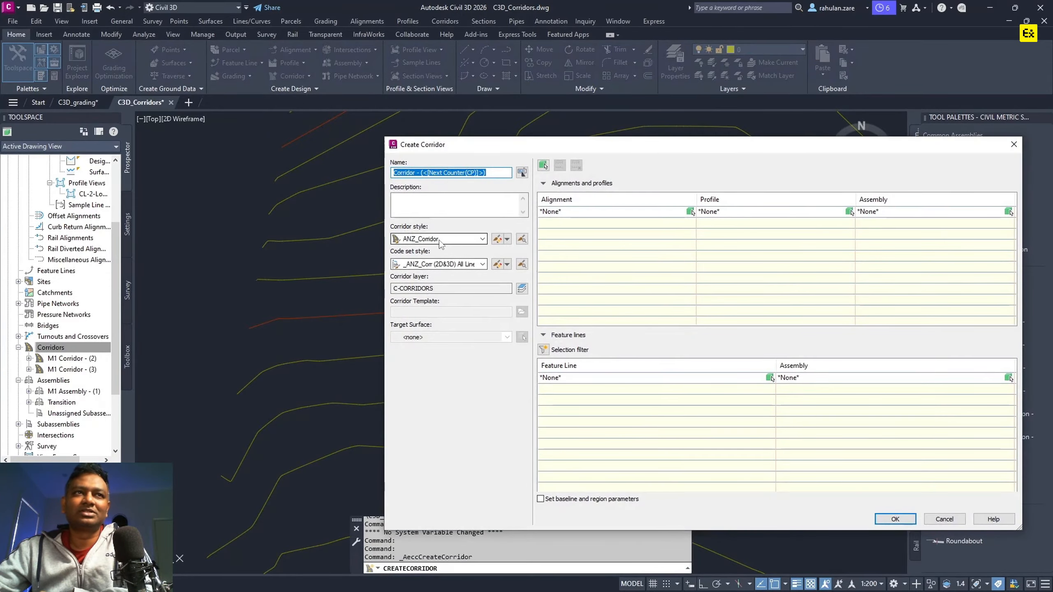
pyautogui.click(618, 213)
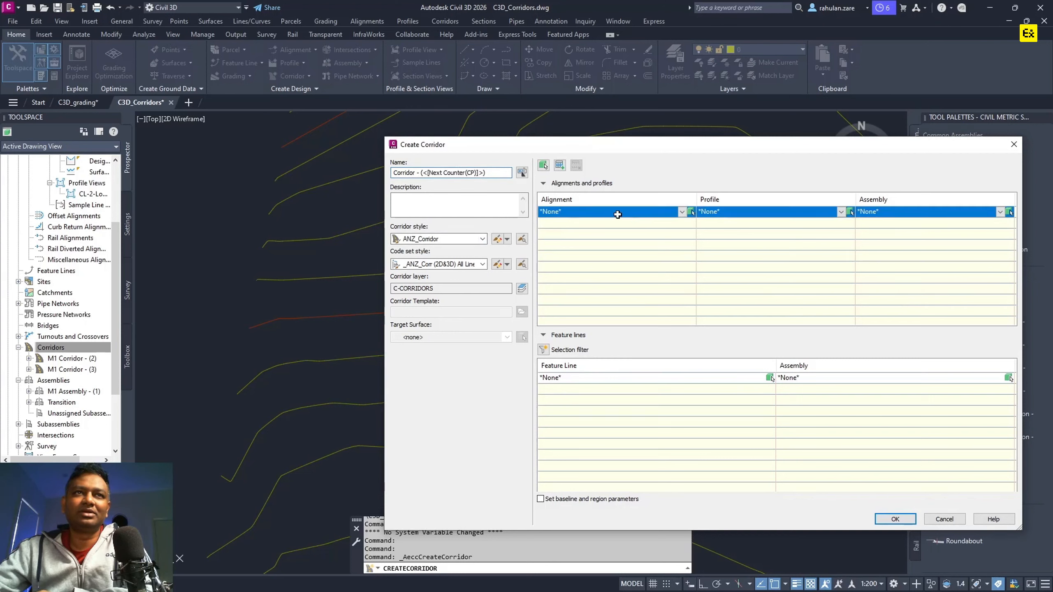
pyautogui.click(618, 213)
pyautogui.click(555, 237)
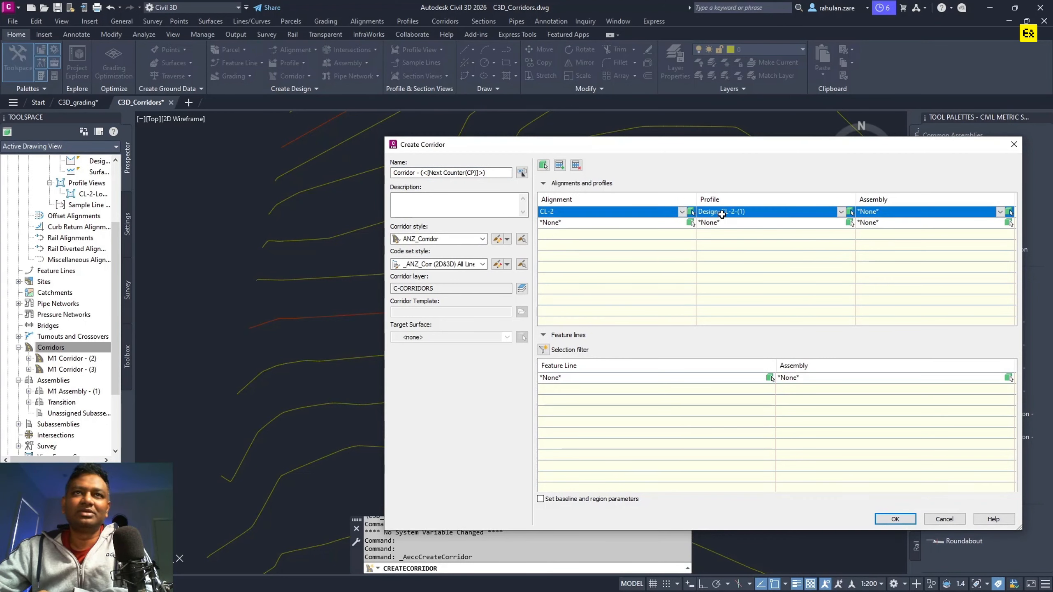
# - Assign M1 Assembly - (1) to the corridor's CL-2 baseline by picking its baseline marker in the drawing
pyautogui.click(894, 214)
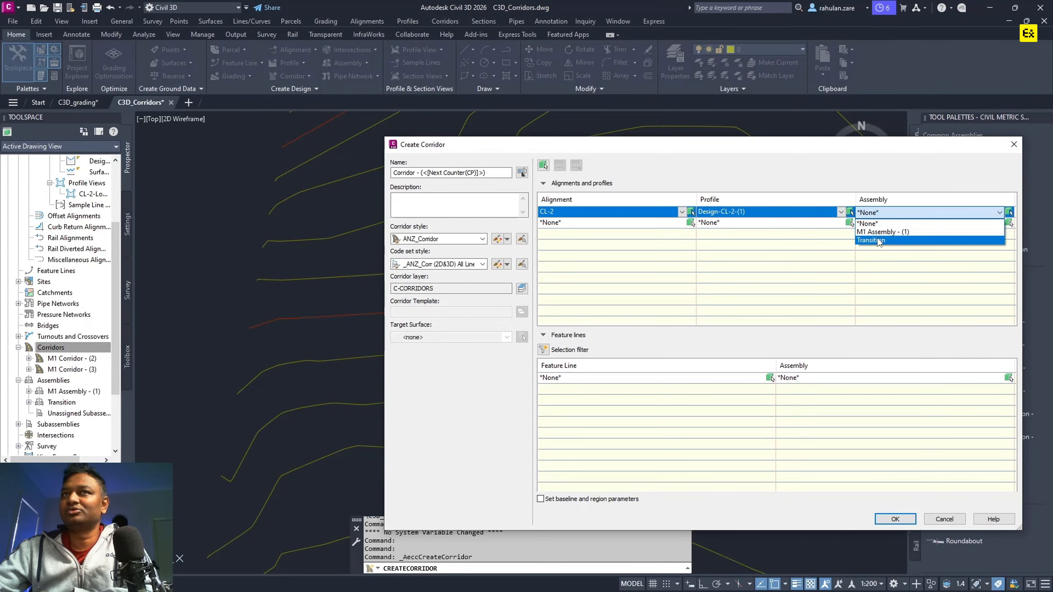
pyautogui.click(926, 267)
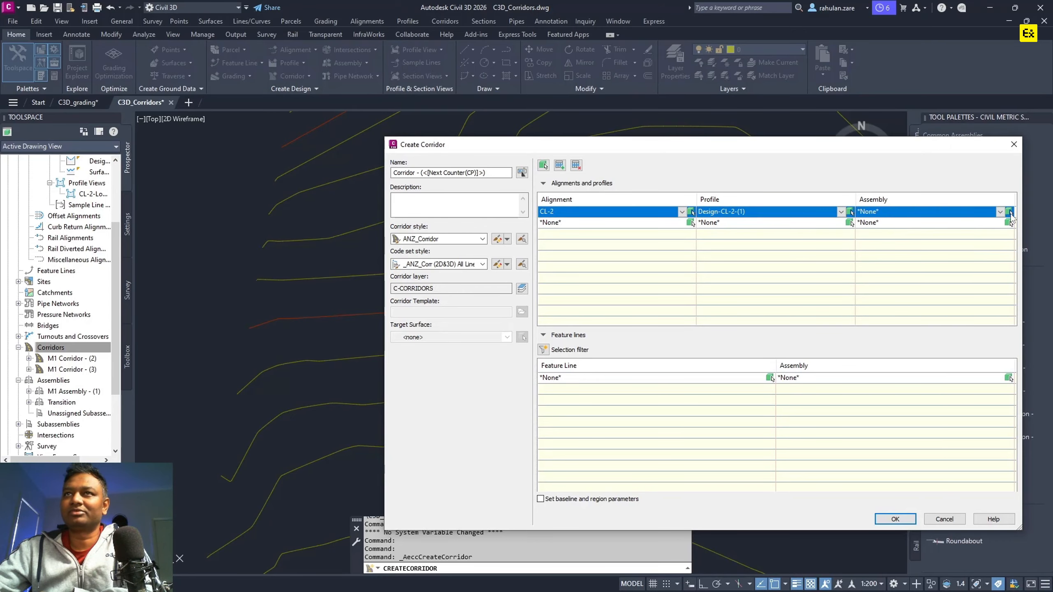
pyautogui.click(1010, 213)
pyautogui.scroll(-8, 699, 321)
pyautogui.moveTo(804, 389); pyautogui.dragTo(404, 263, button='middle')
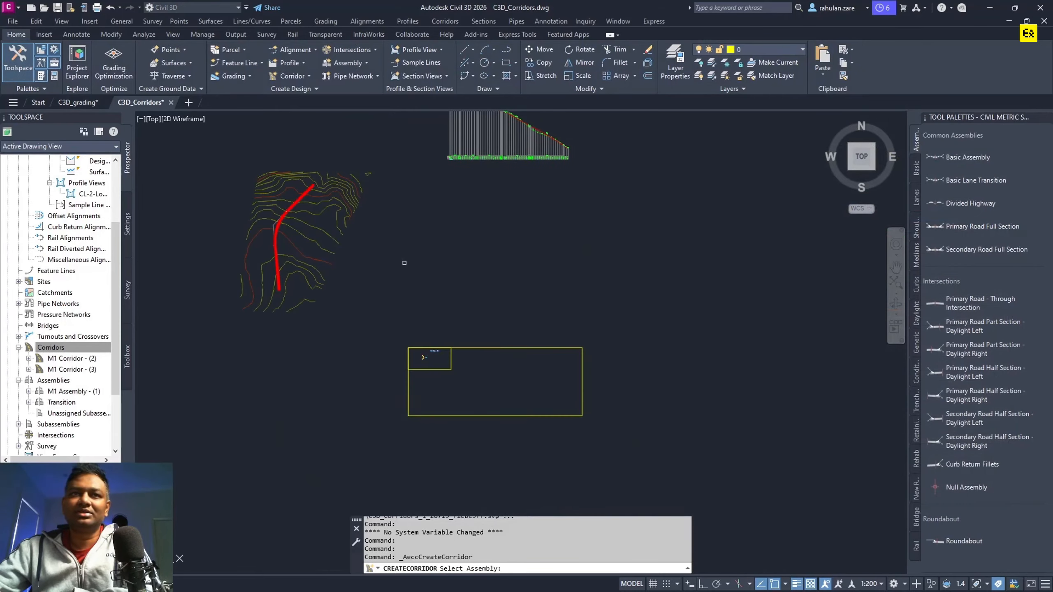
pyautogui.scroll(6, 422, 364)
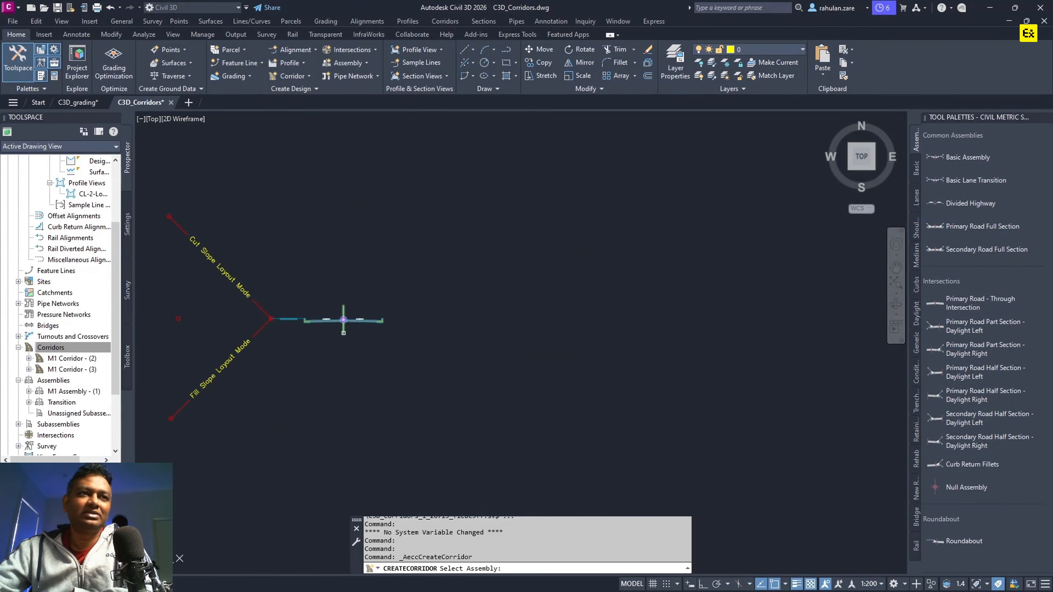
pyautogui.moveTo(620, 203); pyautogui.dragTo(558, 354, button='middle')
pyautogui.scroll(6, 623, 281)
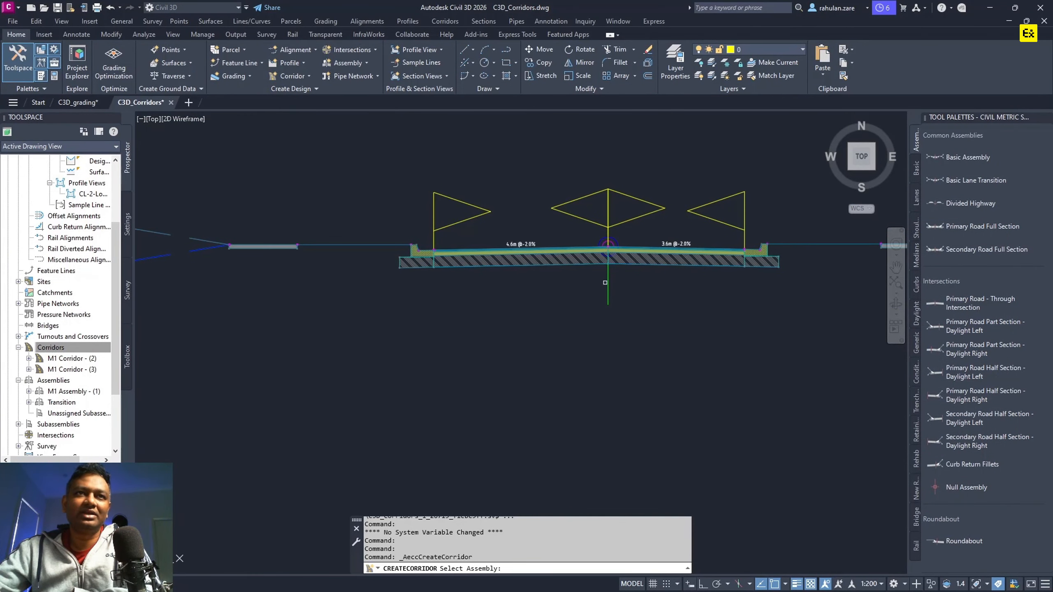
pyautogui.click(609, 282)
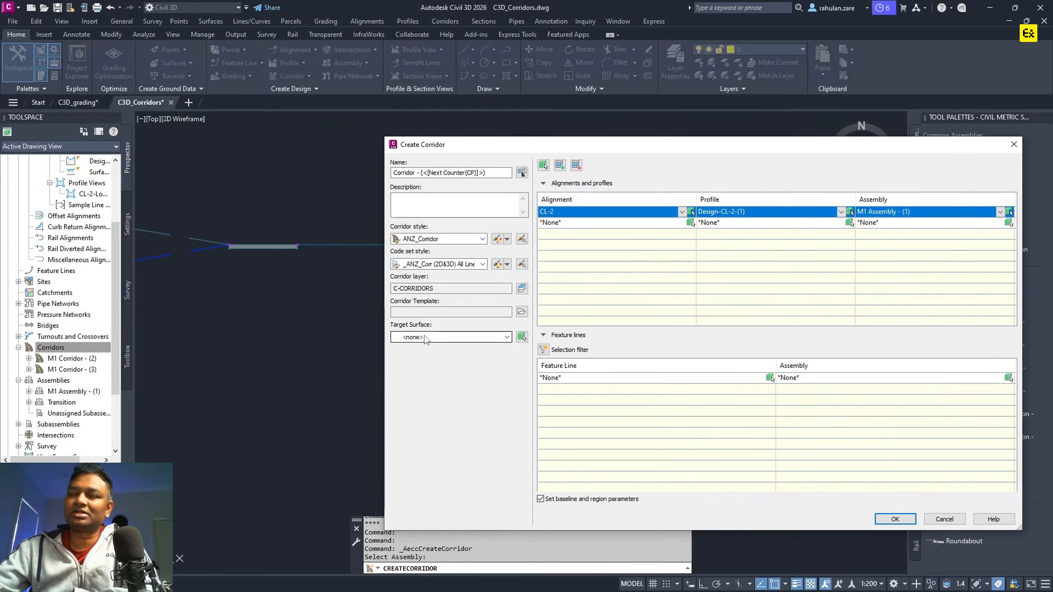
# - Create the corridor with its CL-2 baseline and region parameters left unchanged, and rebuild it
pyautogui.click(894, 520)
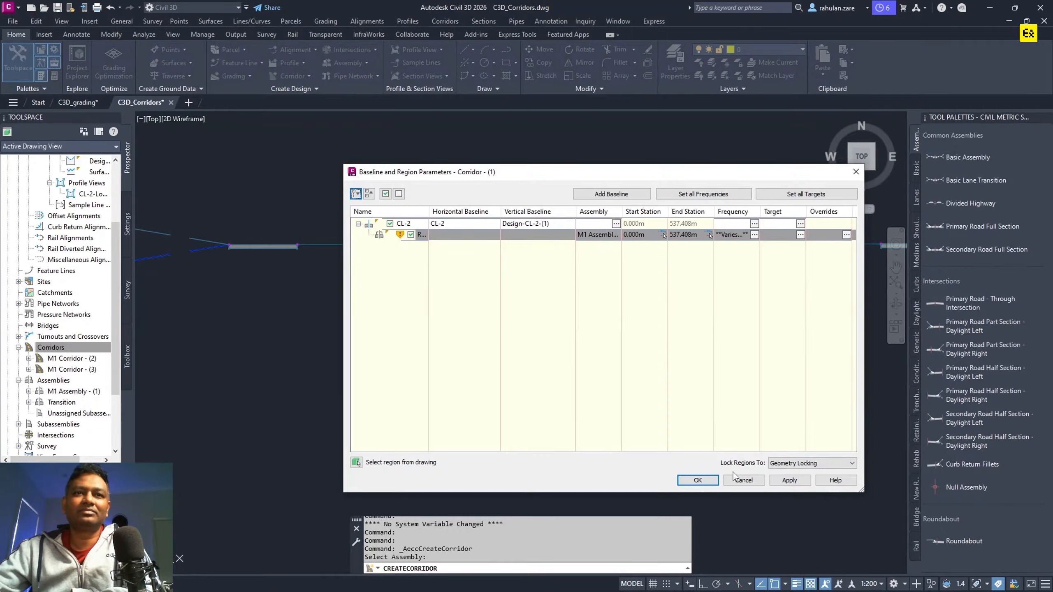
pyautogui.click(698, 480)
pyautogui.click(512, 281)
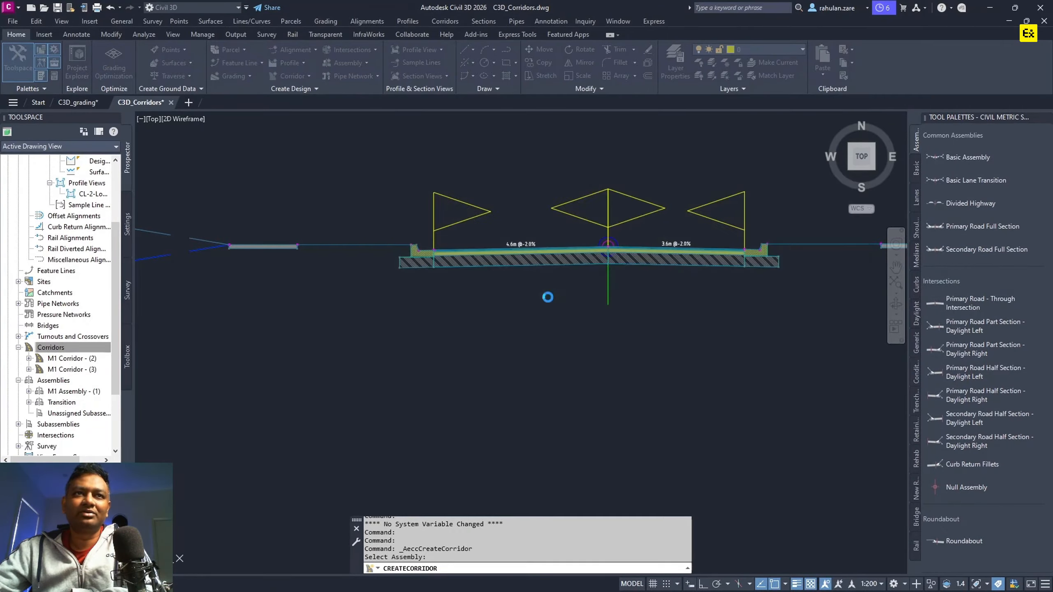
# - Set all surface targets of the new corridor to Surface1 and rebuild the corridor
pyautogui.scroll(-5, 686, 401)
pyautogui.scroll(8, 529, 306)
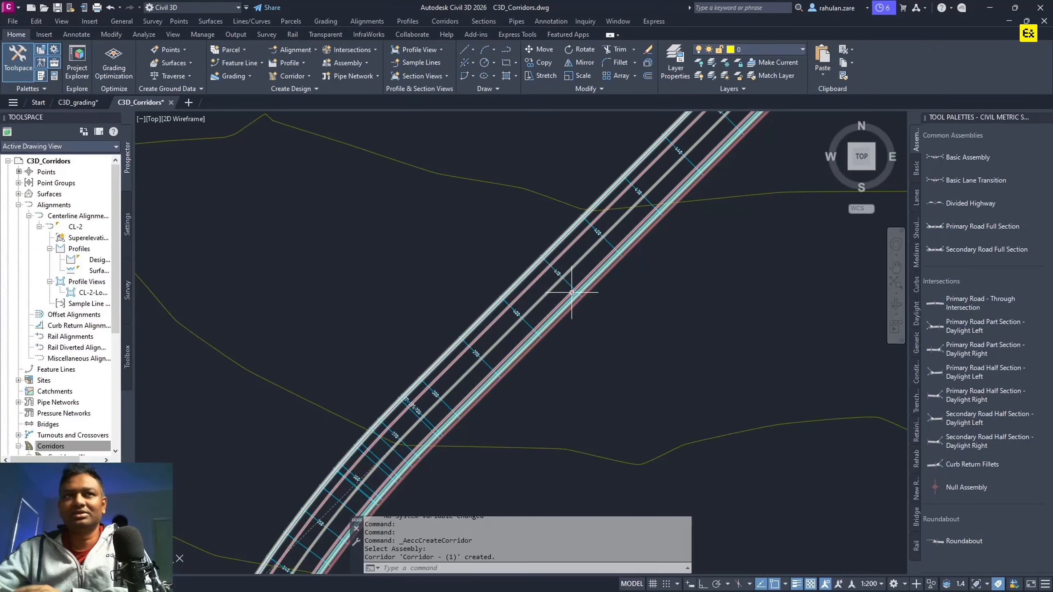
pyautogui.click(569, 285)
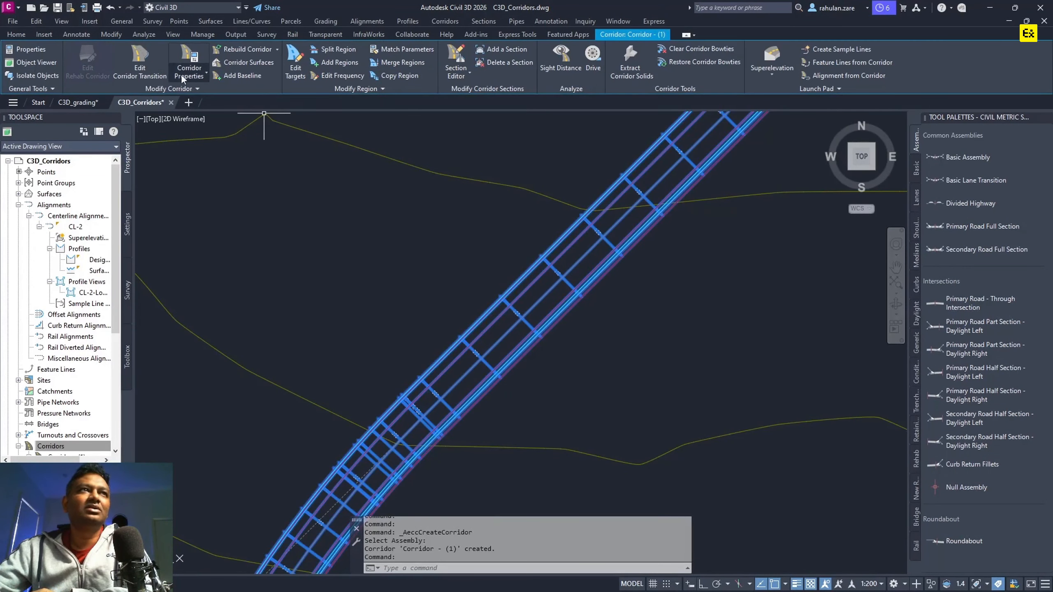
pyautogui.click(187, 53)
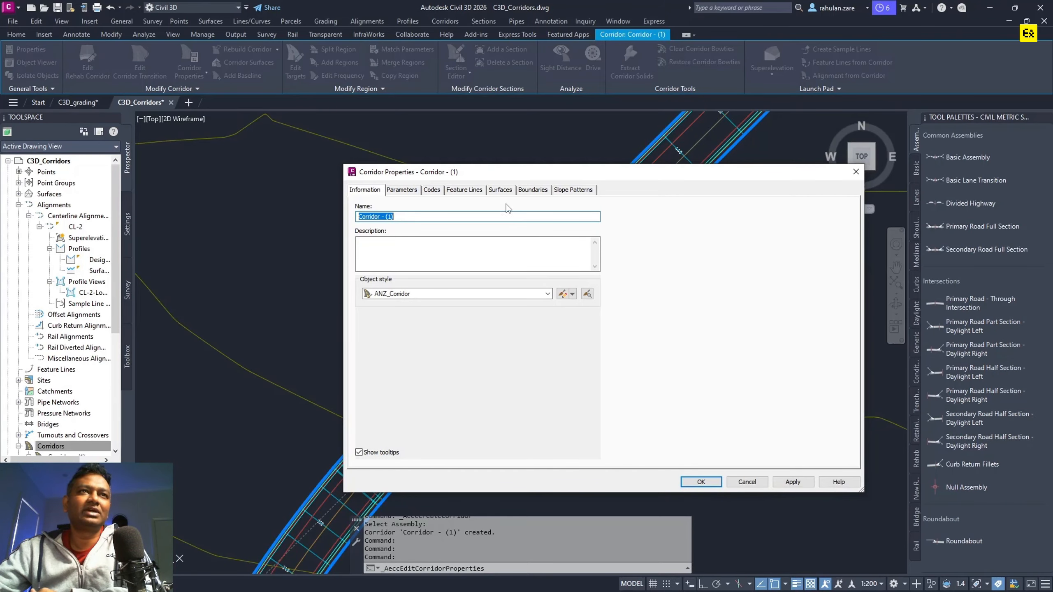
pyautogui.click(411, 191)
pyautogui.click(811, 211)
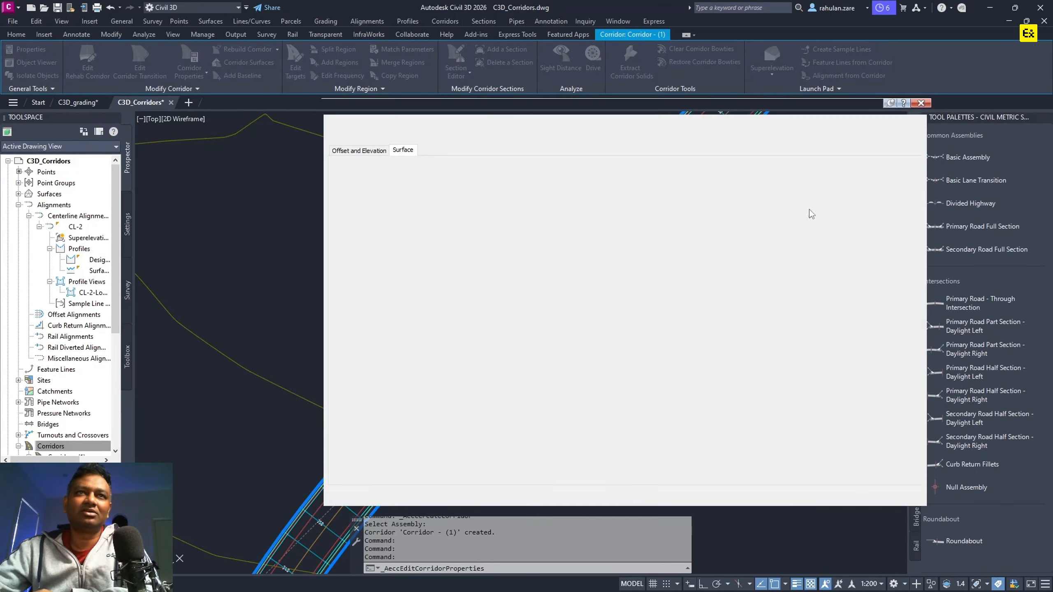
pyautogui.click(468, 167)
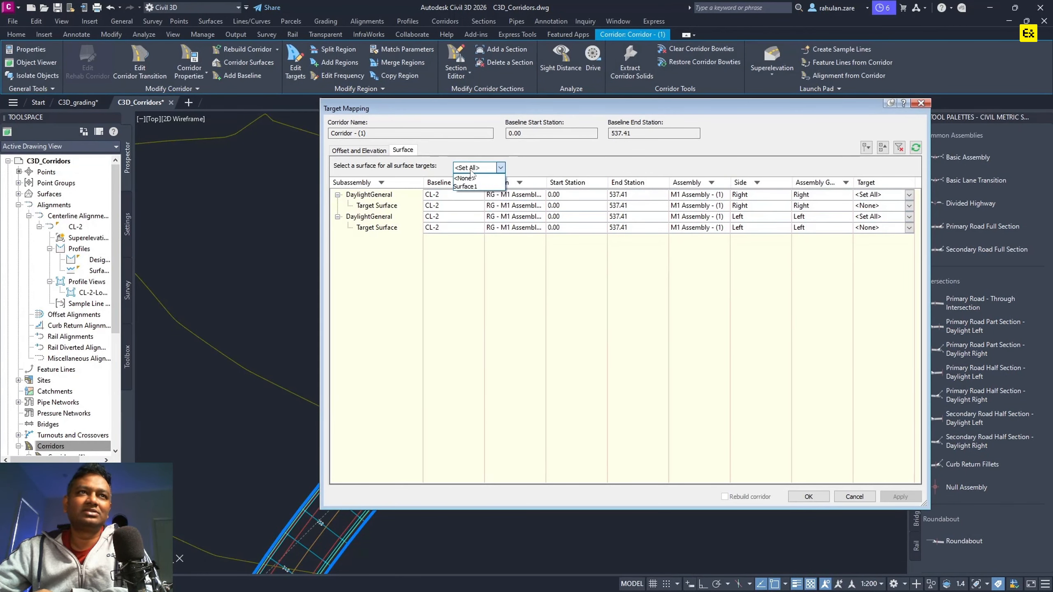
pyautogui.click(469, 183)
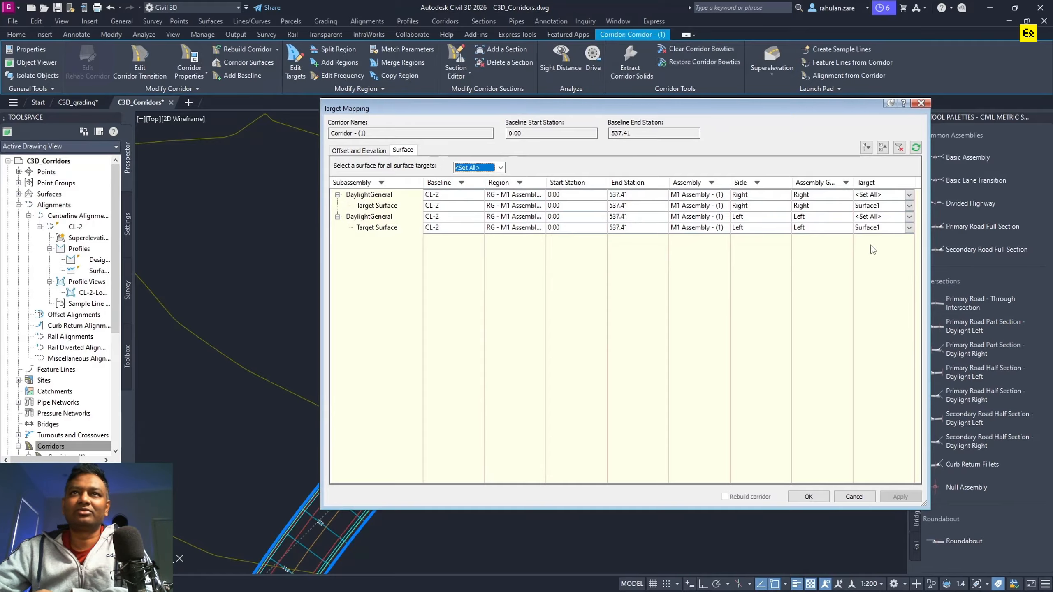
pyautogui.click(808, 496)
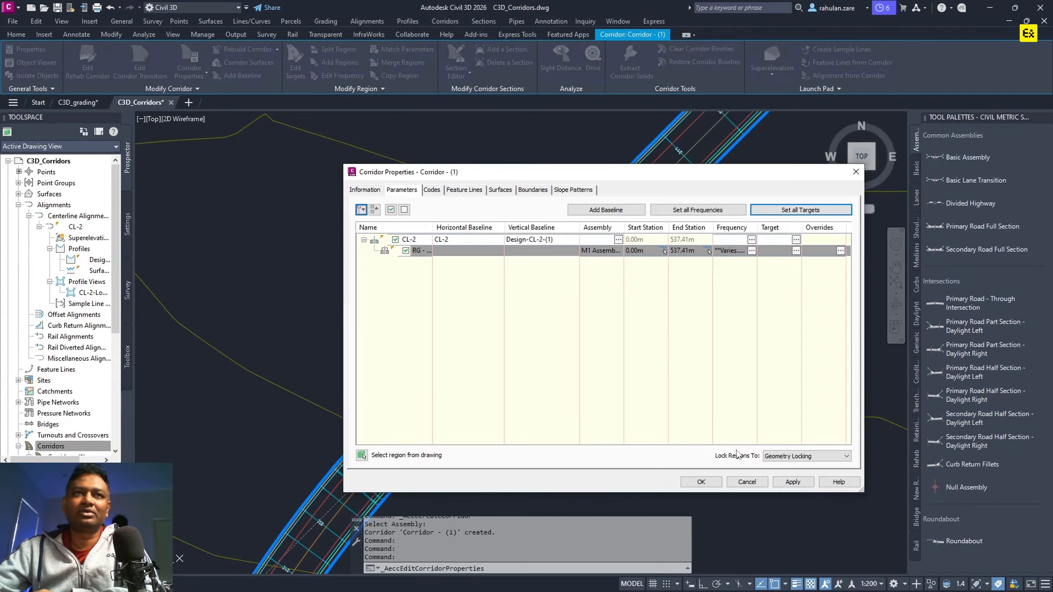
pyautogui.click(700, 481)
pyautogui.click(516, 270)
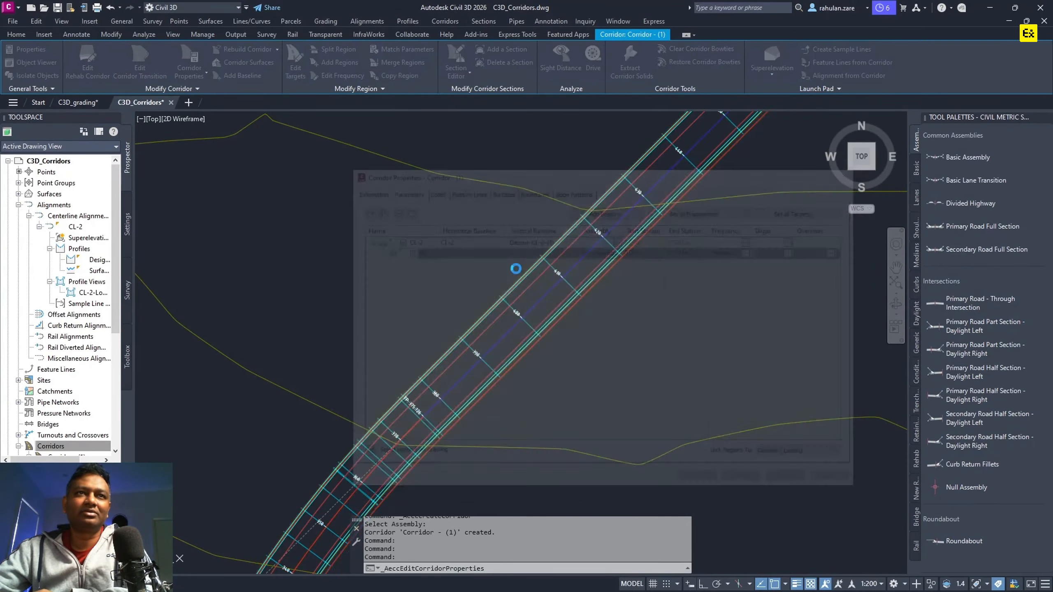
# - Inspect the corridor in the Object Viewer, checking how the road edge, curb, sidewalks and daylight links sit at the corridor's end
pyautogui.scroll(-4, 540, 299)
pyautogui.moveTo(627, 336); pyautogui.dragTo(460, 223, button='middle')
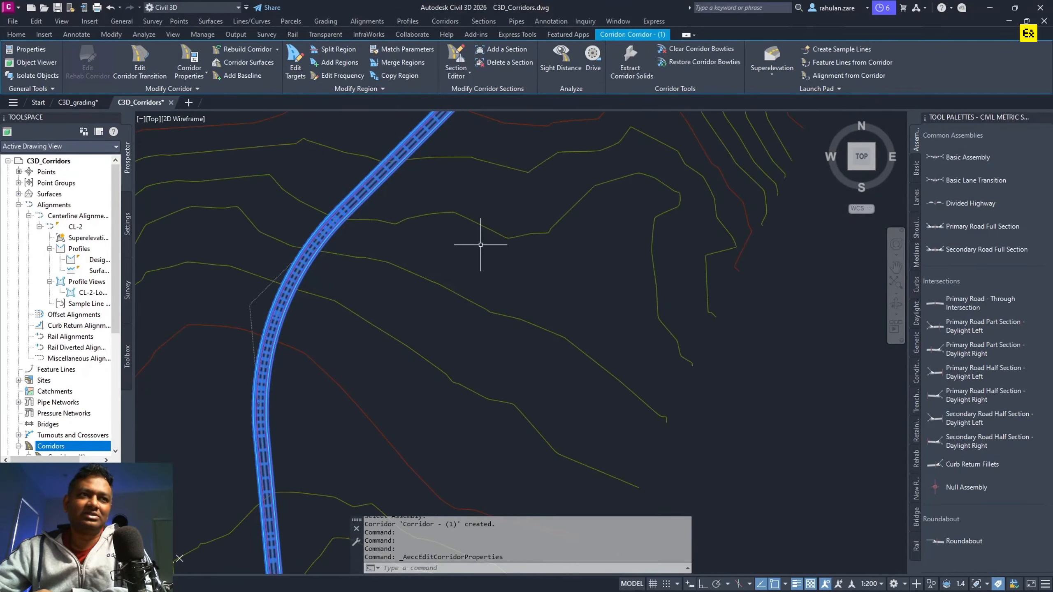
pyautogui.scroll(-5, 483, 249)
pyautogui.moveTo(675, 359); pyautogui.dragTo(551, 258, button='middle')
pyautogui.scroll(10, 553, 356)
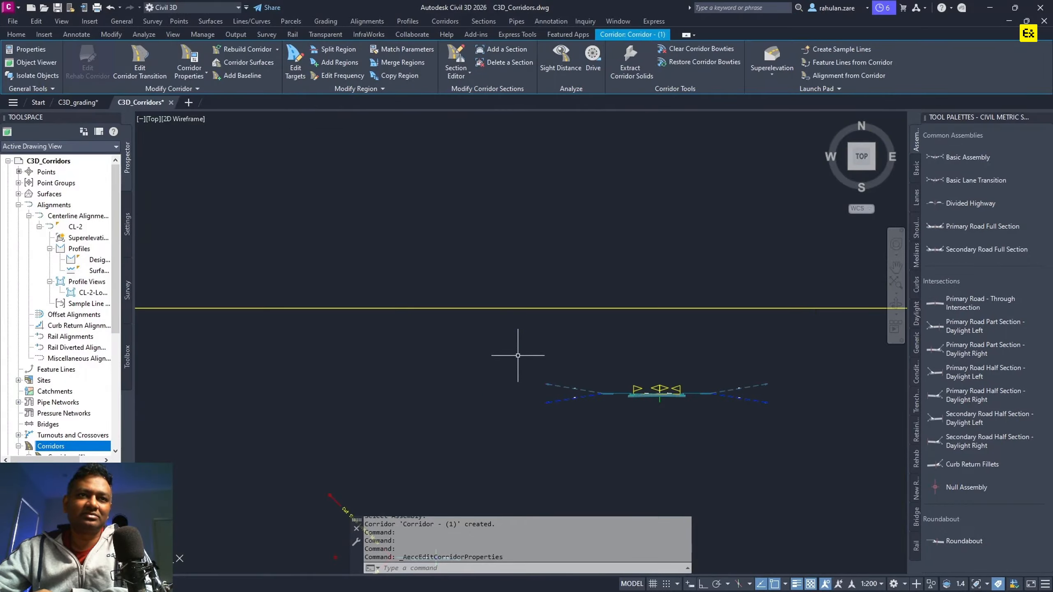
pyautogui.scroll(-7, 540, 369)
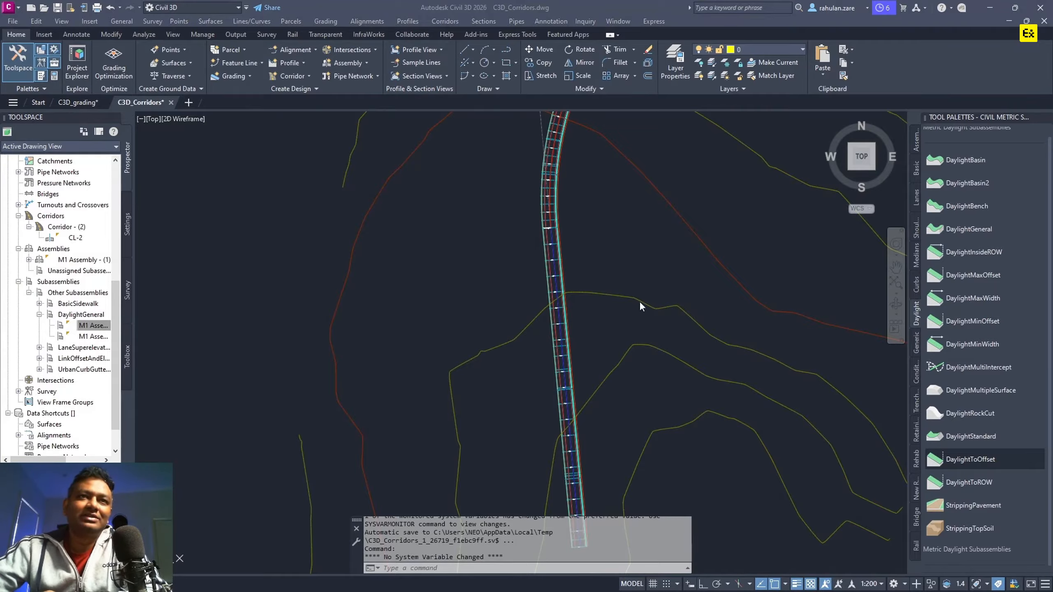
pyautogui.click(546, 223)
pyautogui.rightClick(543, 222)
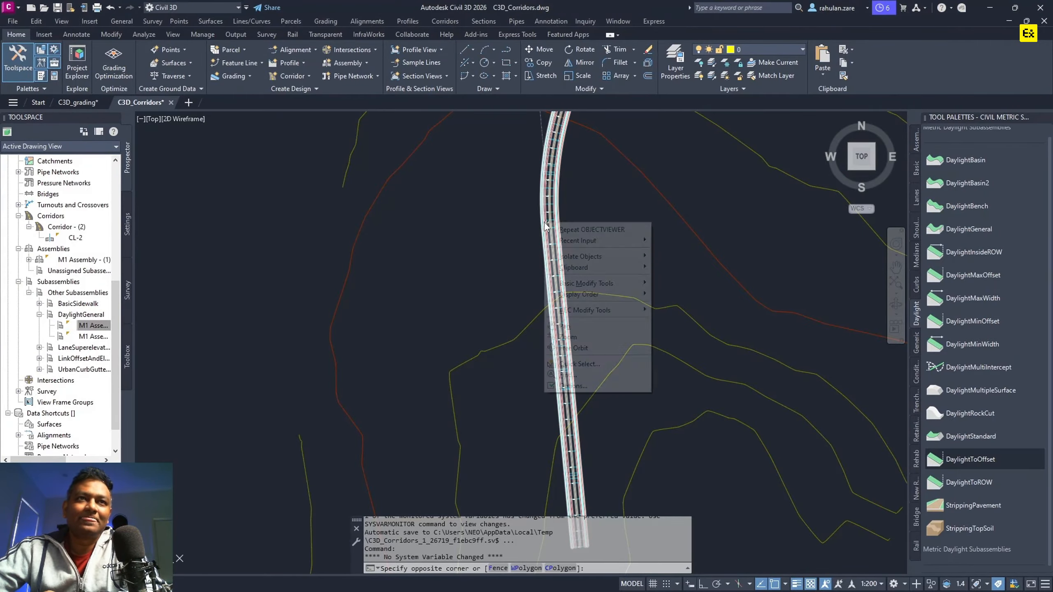
pyautogui.click(532, 224)
pyautogui.rightClick(544, 211)
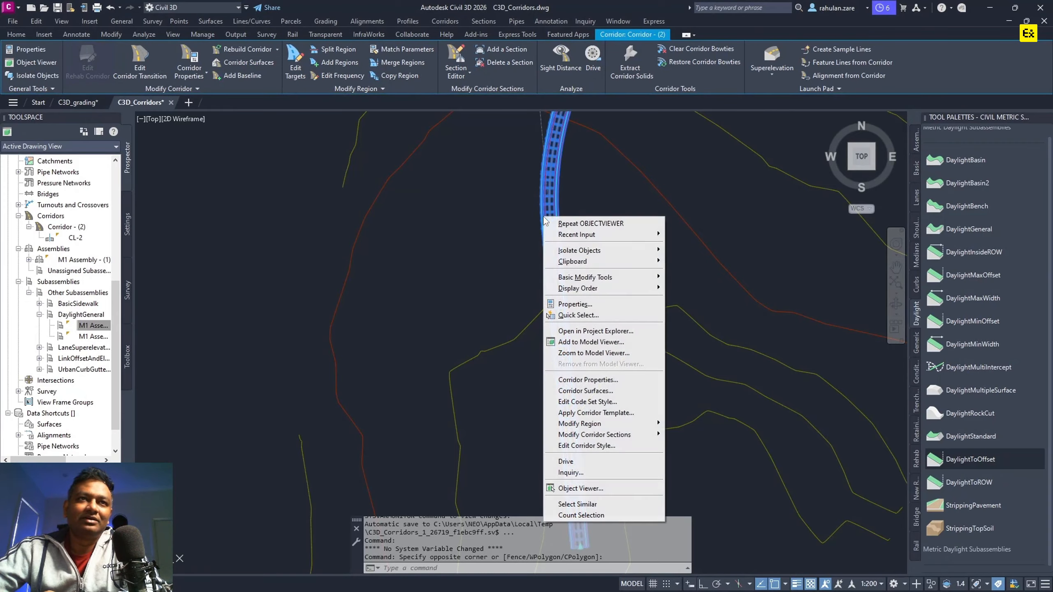
pyautogui.click(590, 488)
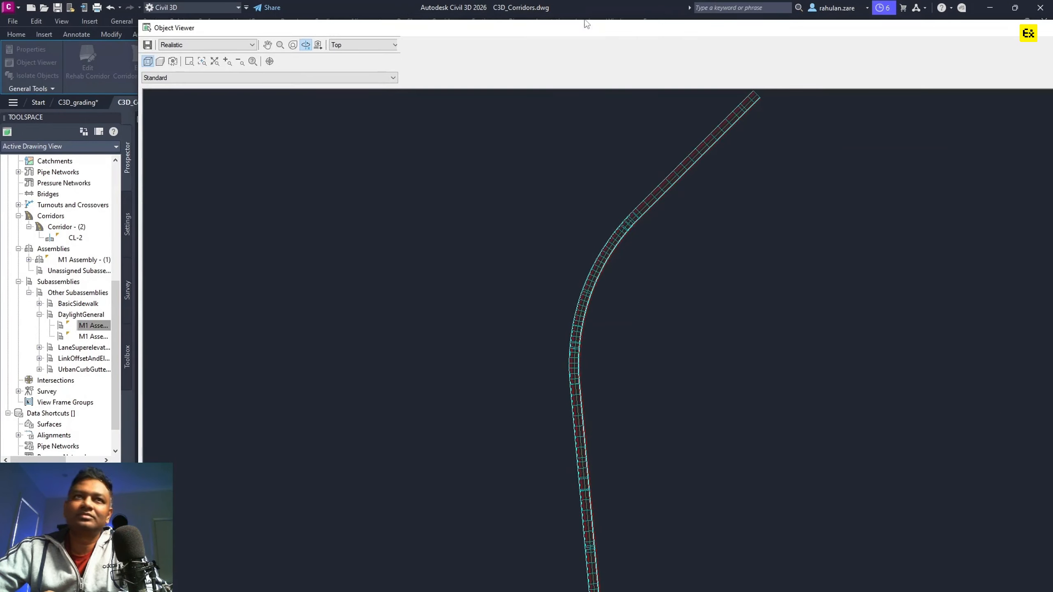
pyautogui.moveTo(647, 380); pyautogui.dragTo(508, 330)
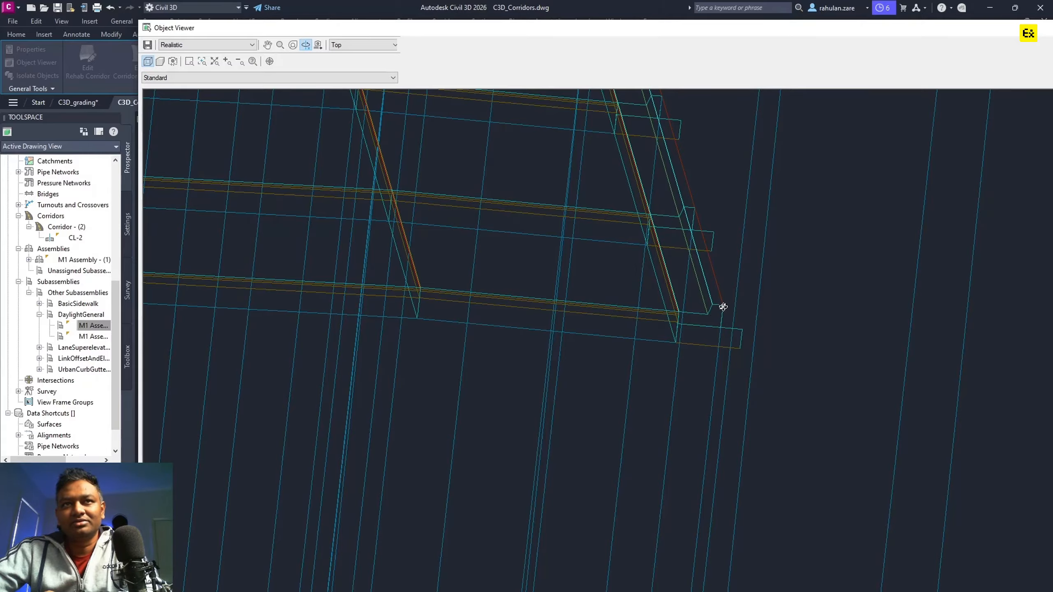
pyautogui.moveTo(711, 426); pyautogui.dragTo(689, 350)
pyautogui.moveTo(776, 356); pyautogui.dragTo(759, 437)
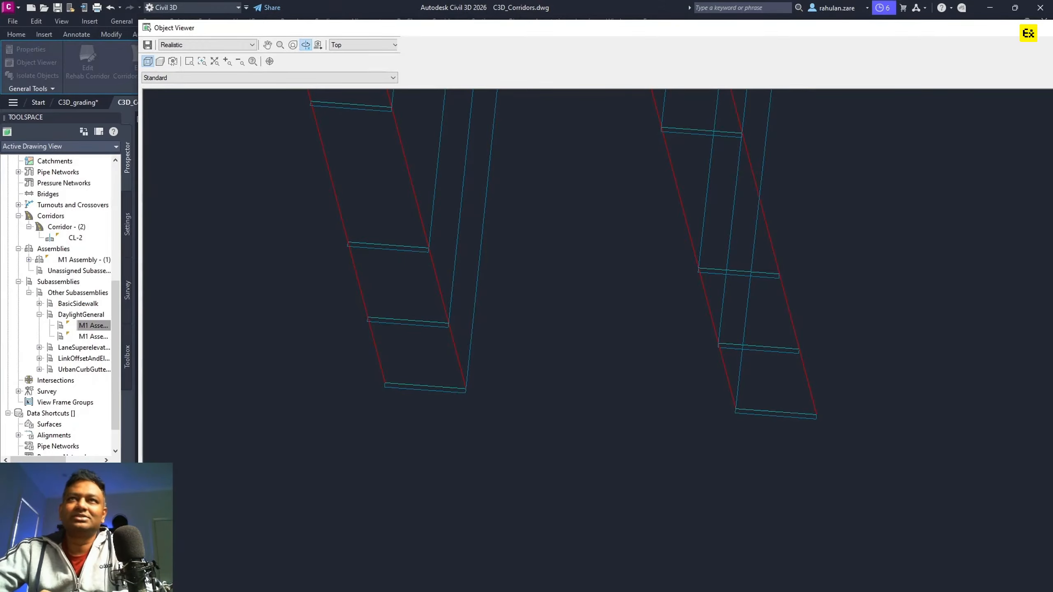
pyautogui.press('Escape')
pyautogui.press('Escape')
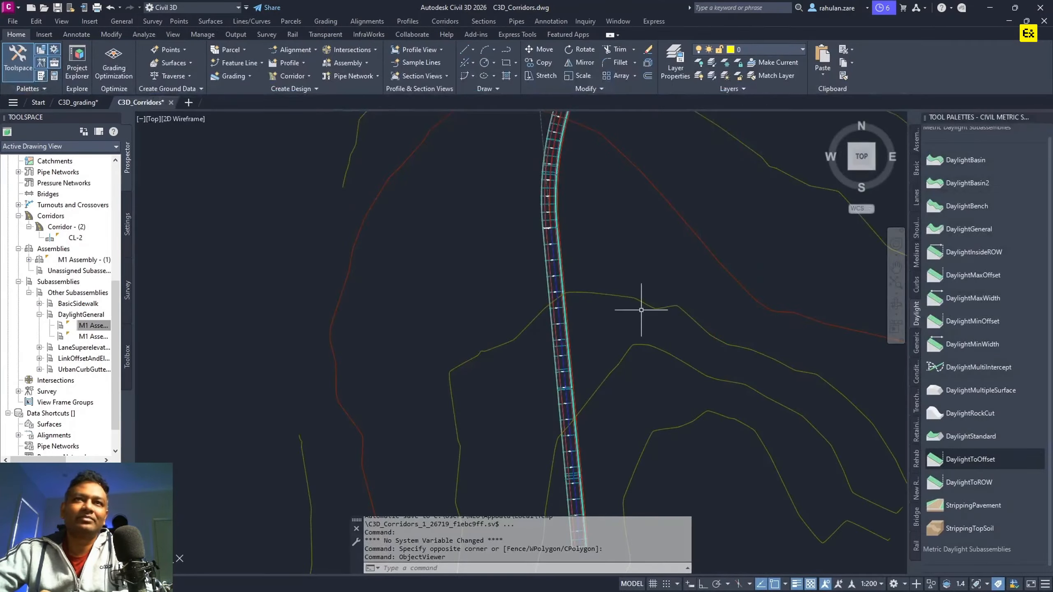
# - Review the offset and elevation parameters of the LinkOffsetAndElevation subassembly between the right curb and sidewalk of the M1 assembly
pyautogui.moveTo(641, 310); pyautogui.dragTo(513, 298, button='middle')
pyautogui.scroll(-7, 412, 293)
pyautogui.moveTo(670, 357); pyautogui.dragTo(557, 276, button='middle')
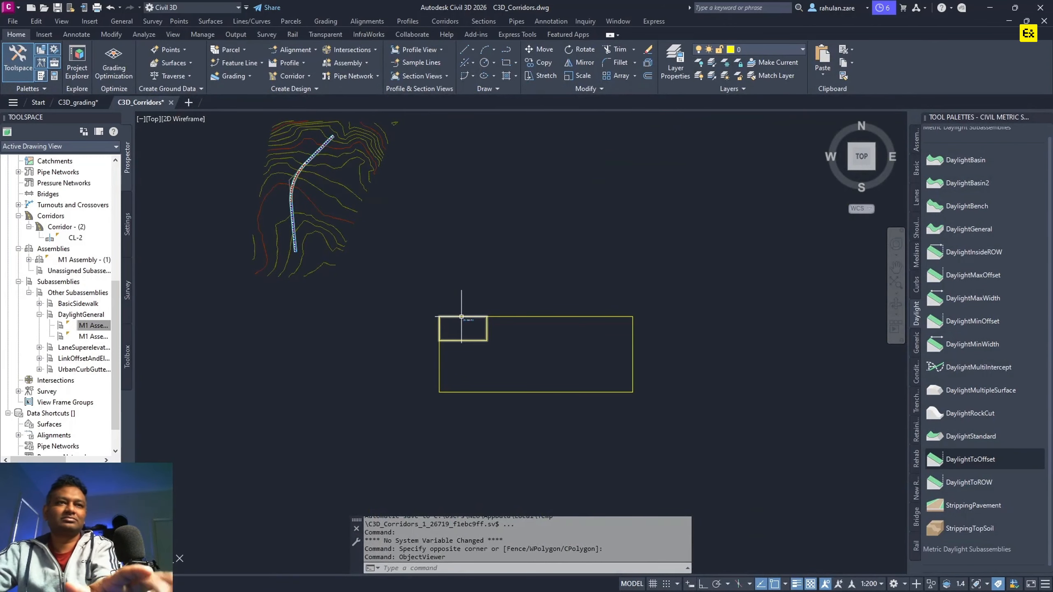
pyautogui.press('Escape')
pyautogui.press('Escape')
pyautogui.scroll(10, 477, 315)
pyautogui.scroll(5, 350, 326)
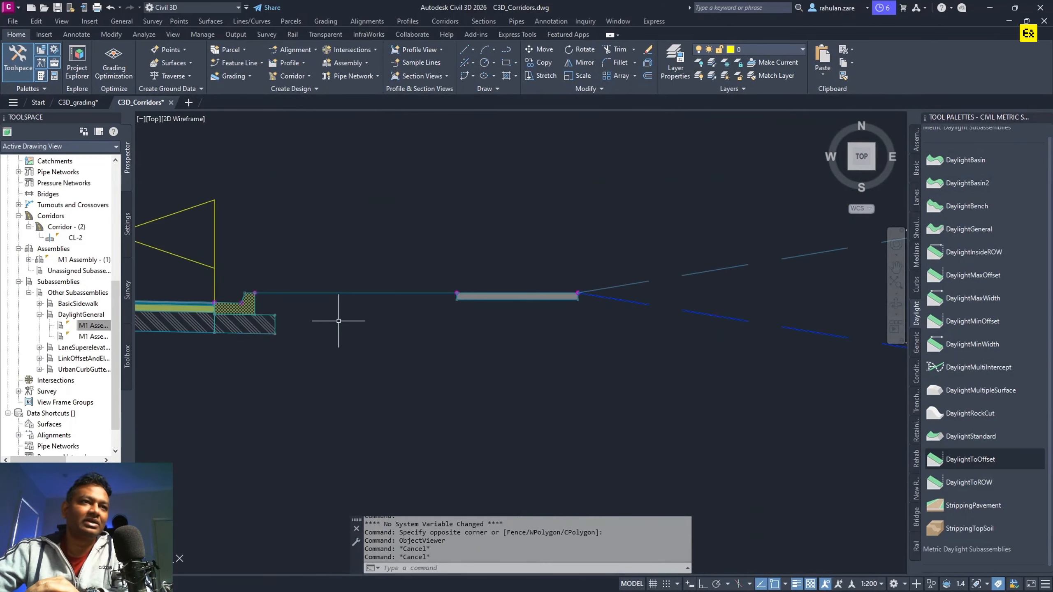
pyautogui.click(346, 317)
pyautogui.click(340, 252)
pyautogui.scroll(5, 452, 293)
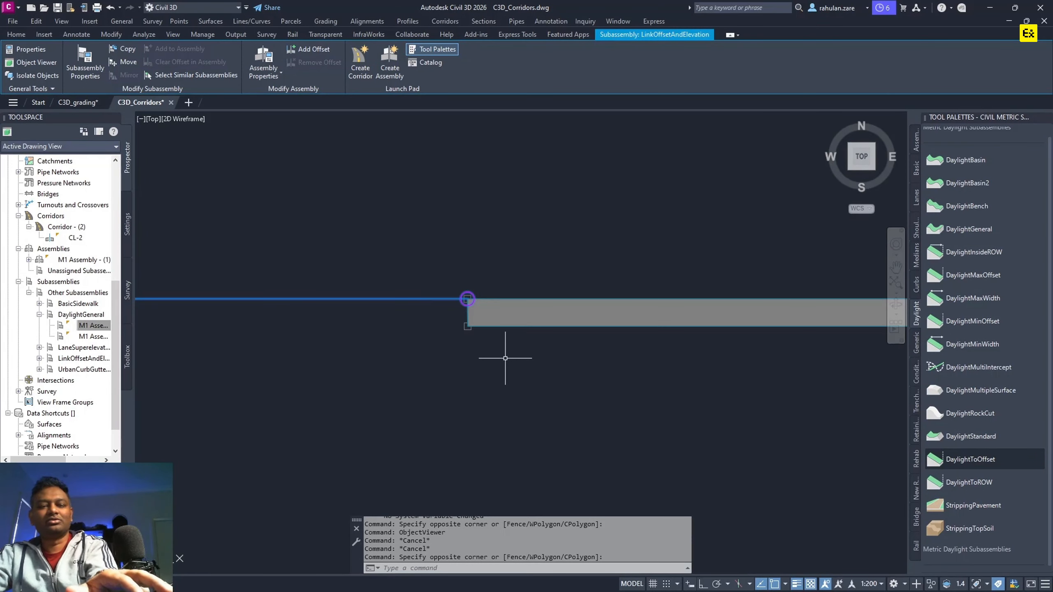
pyautogui.hotkey('ctrl', '1')
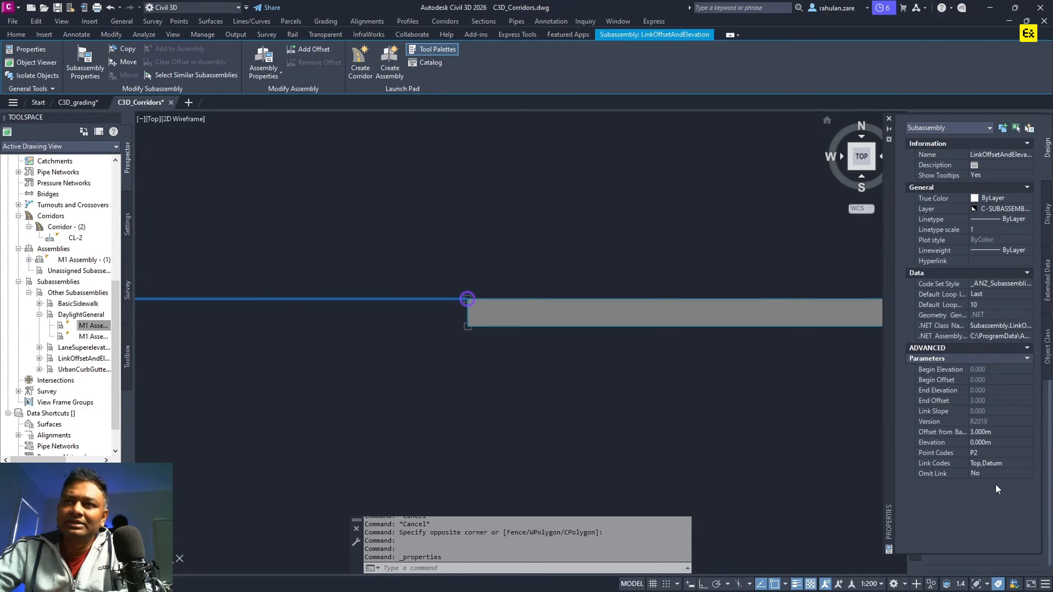
pyautogui.click(988, 442)
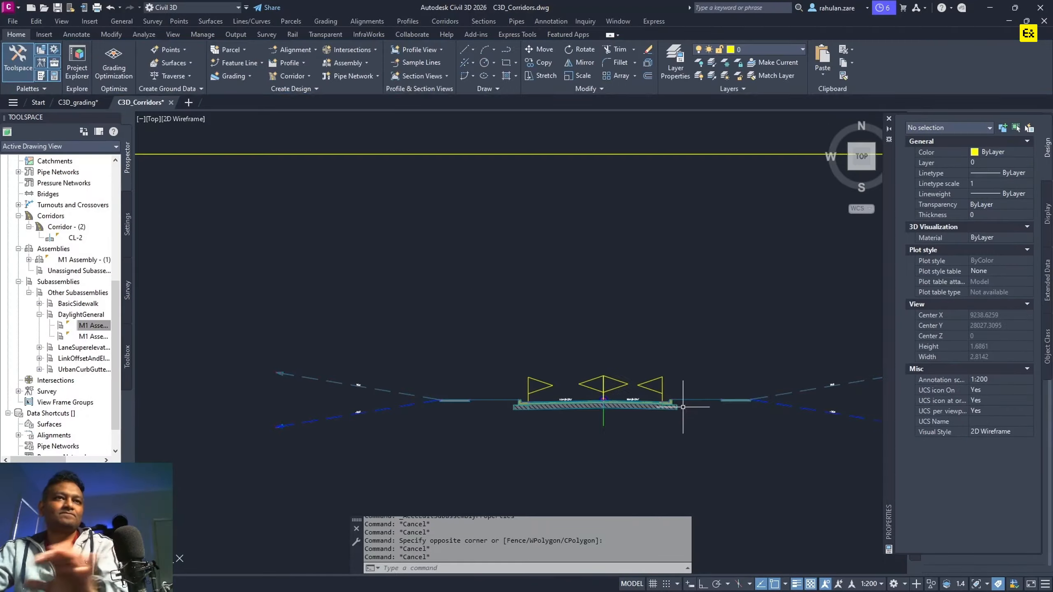
# - Open the corridor's target mapping and show its offset and elevation targets
pyautogui.moveTo(378, 279); pyautogui.dragTo(670, 358, button='middle')
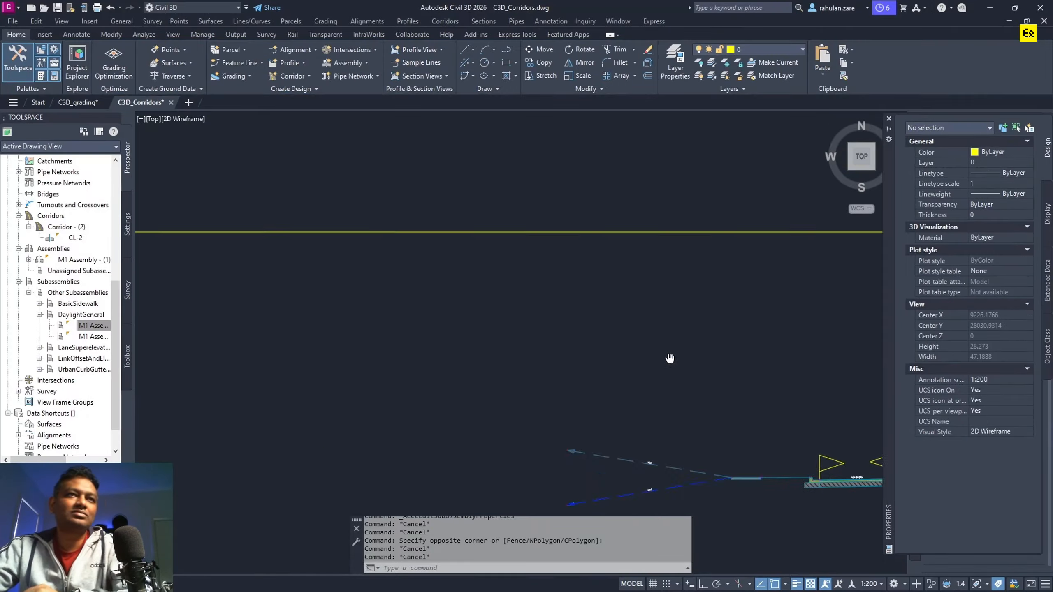
pyautogui.scroll(-10, 704, 393)
pyautogui.scroll(5, 583, 199)
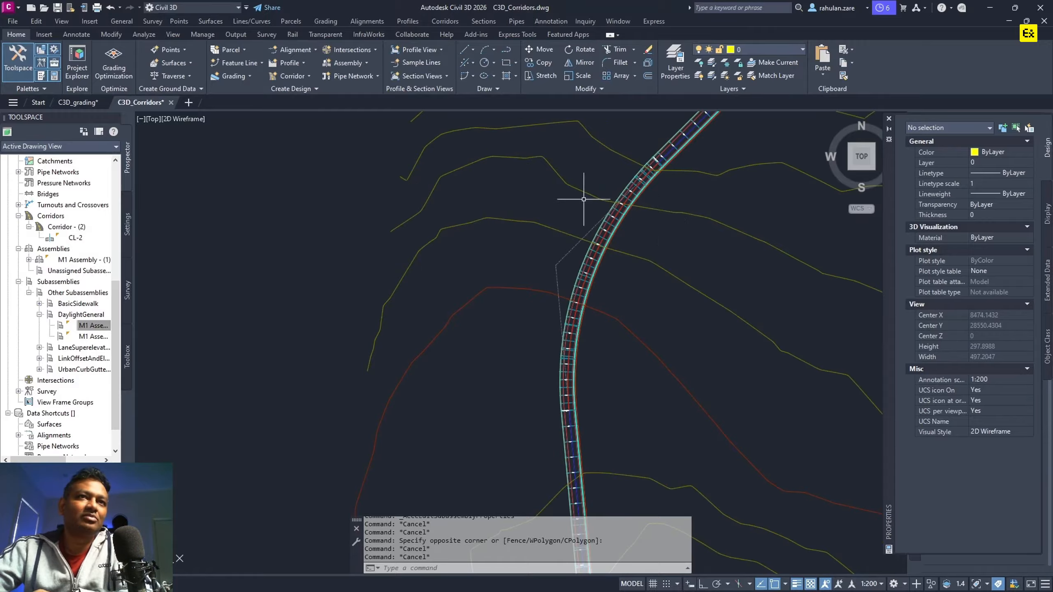
pyautogui.click(623, 218)
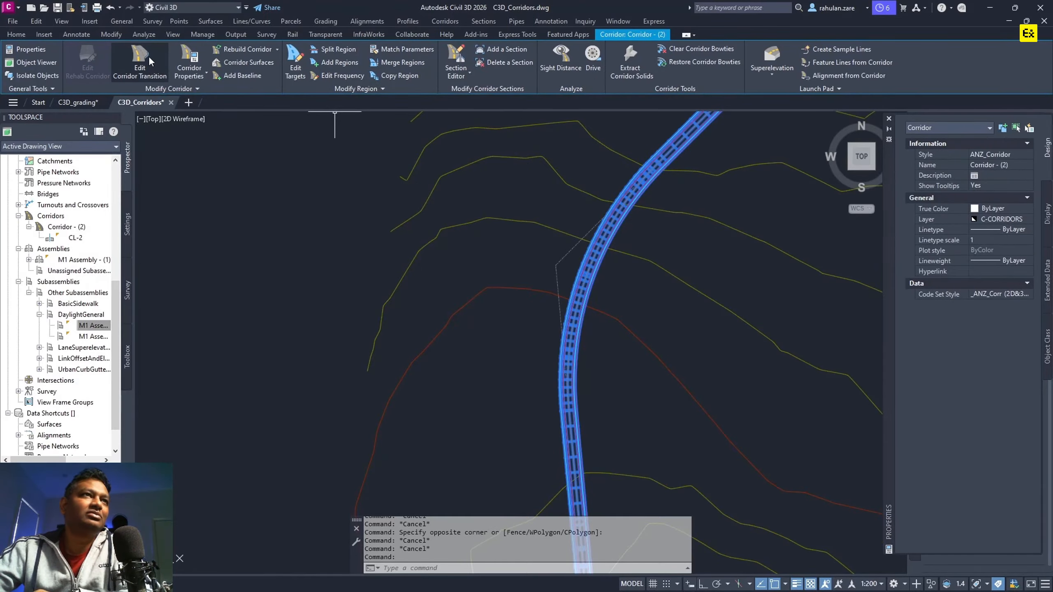
pyautogui.click(189, 60)
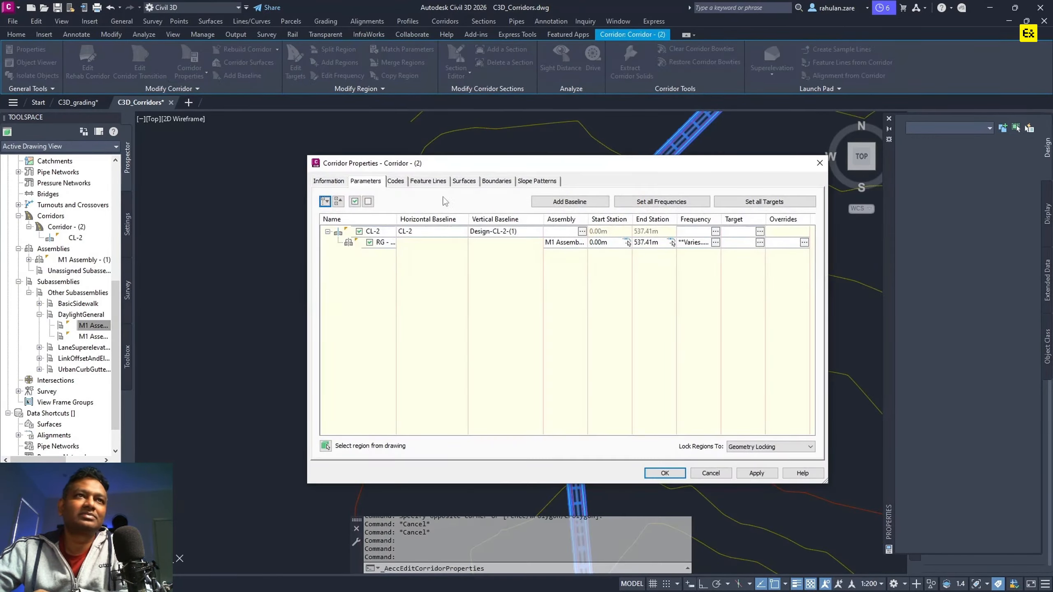
pyautogui.click(753, 203)
pyautogui.click(364, 151)
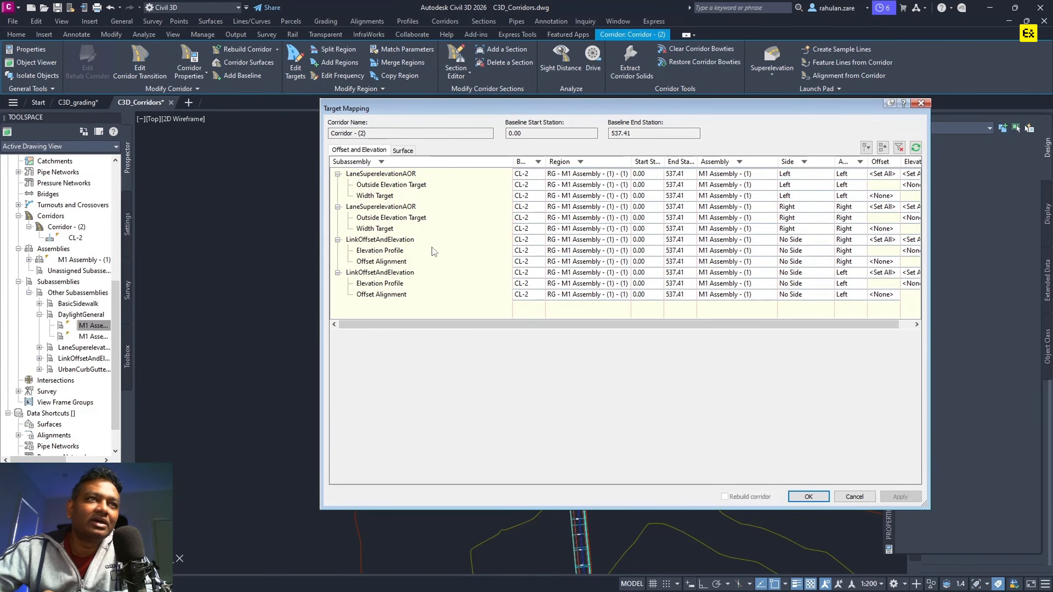
# - Set profile Design-CL-2-(1) as the Elevation Profile target of the right LinkOffsetAndElevation subassembly, enlarging the target mapping window to show all columns
pyautogui.click(396, 243)
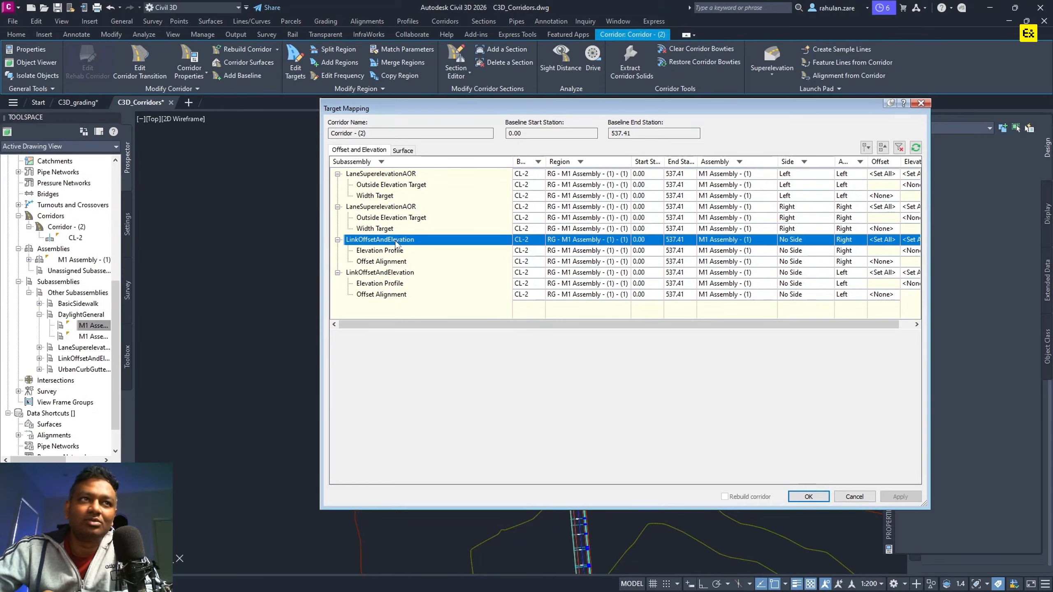
pyautogui.moveTo(708, 325); pyautogui.dragTo(722, 329)
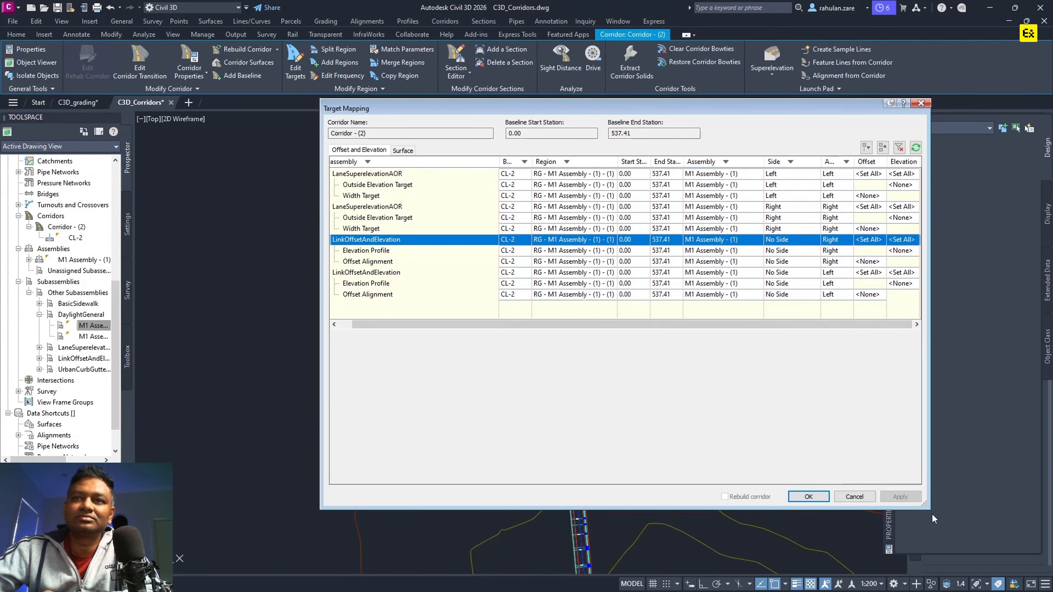
pyautogui.moveTo(925, 504); pyautogui.dragTo(1052, 564)
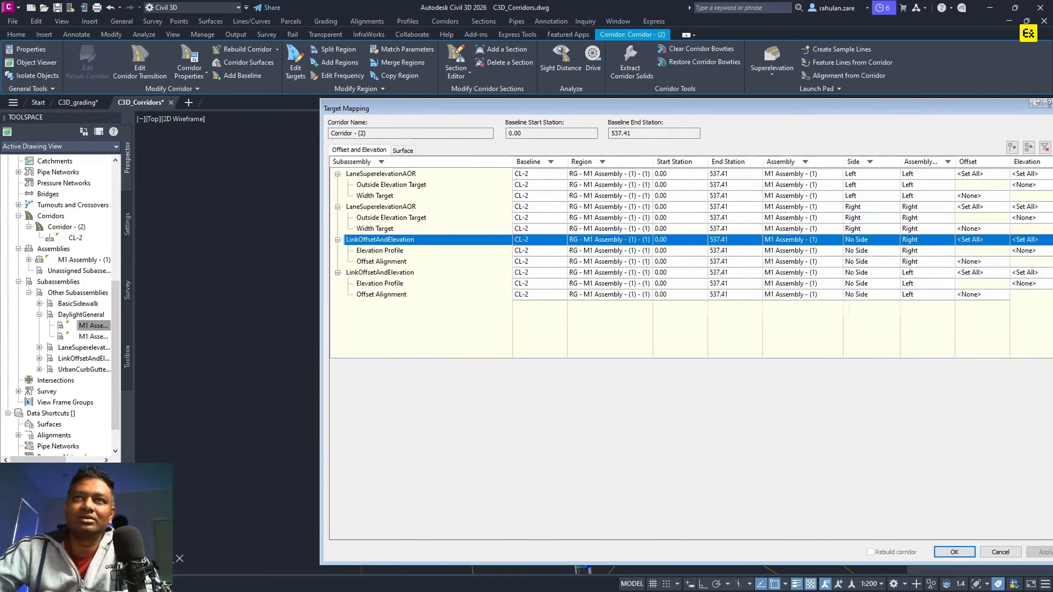
pyautogui.moveTo(725, 110); pyautogui.dragTo(484, 98)
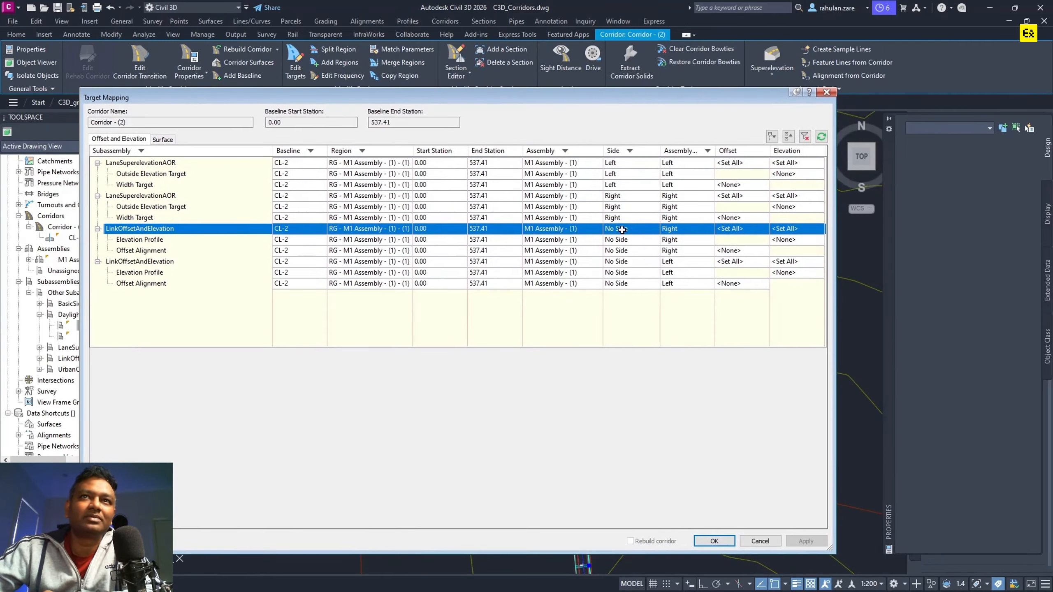
pyautogui.click(128, 240)
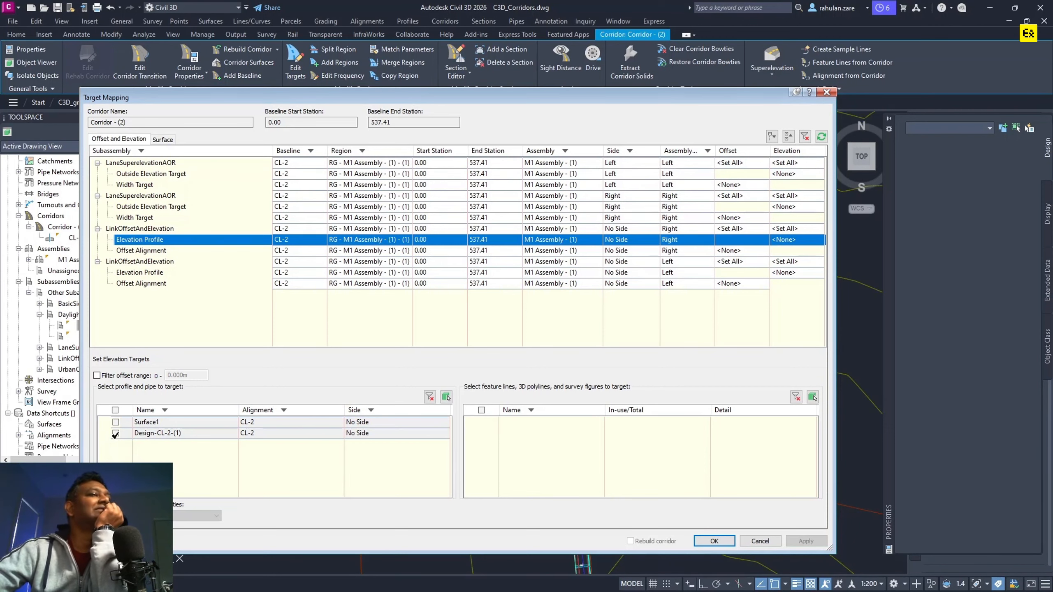
pyautogui.click(116, 433)
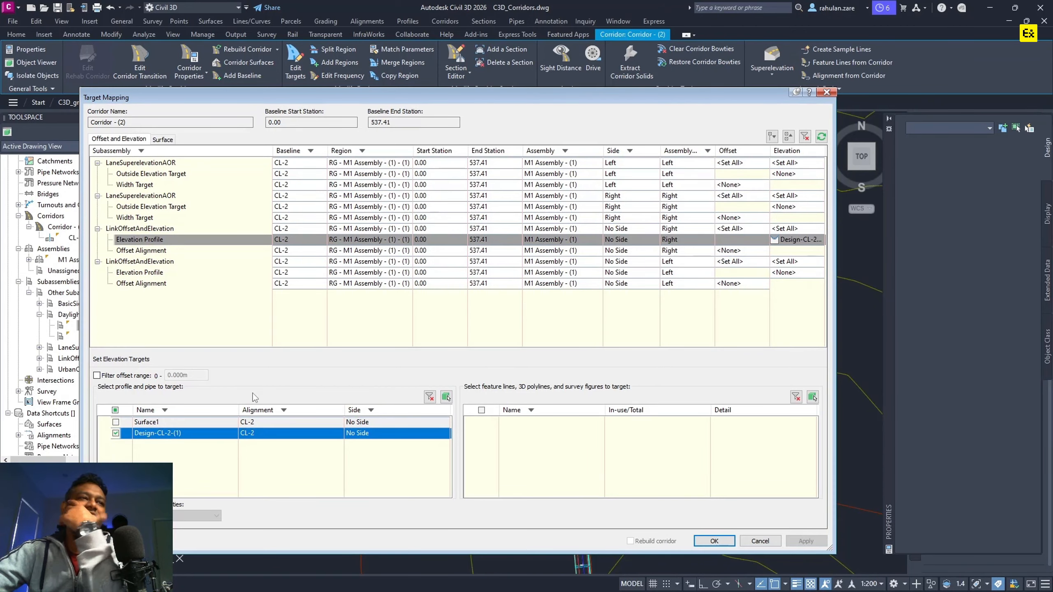
# - Accept the target mapping and corridor properties, and rebuild the corridor with the right-hand elevation target
pyautogui.click(714, 542)
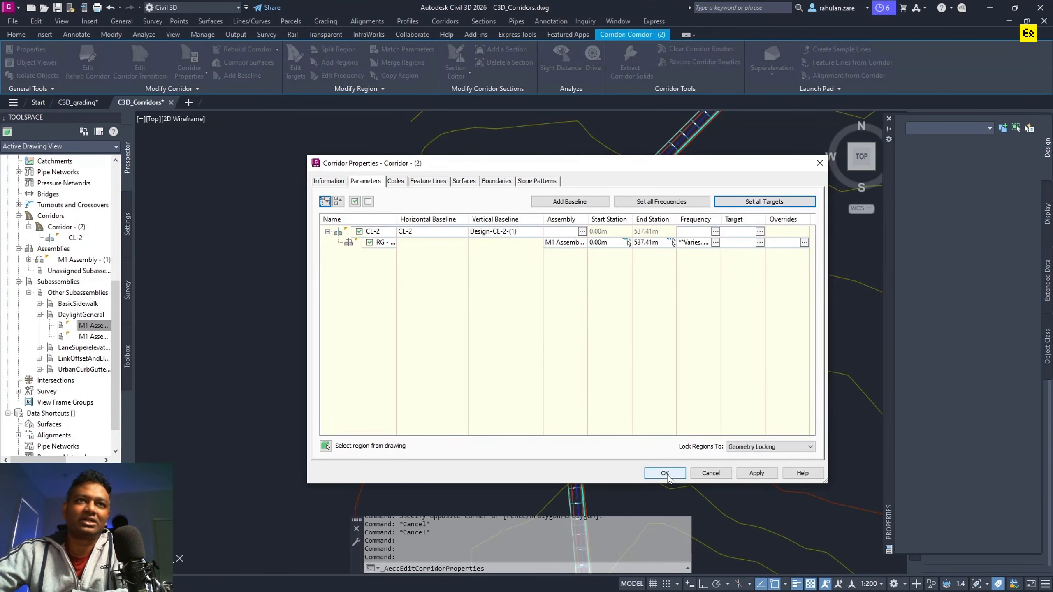
pyautogui.click(666, 473)
pyautogui.click(488, 277)
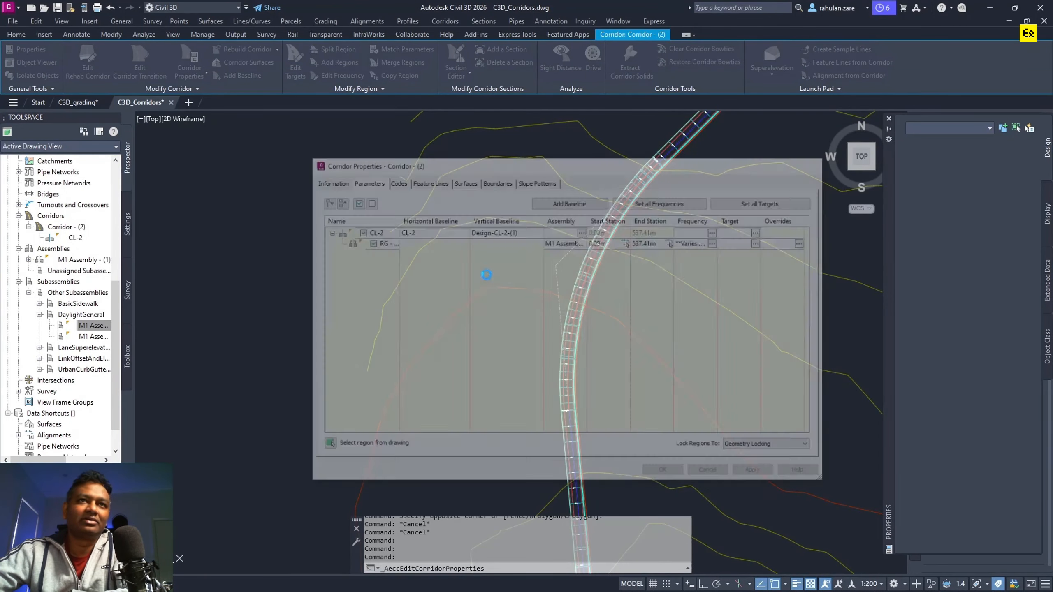
pyautogui.scroll(3, 591, 302)
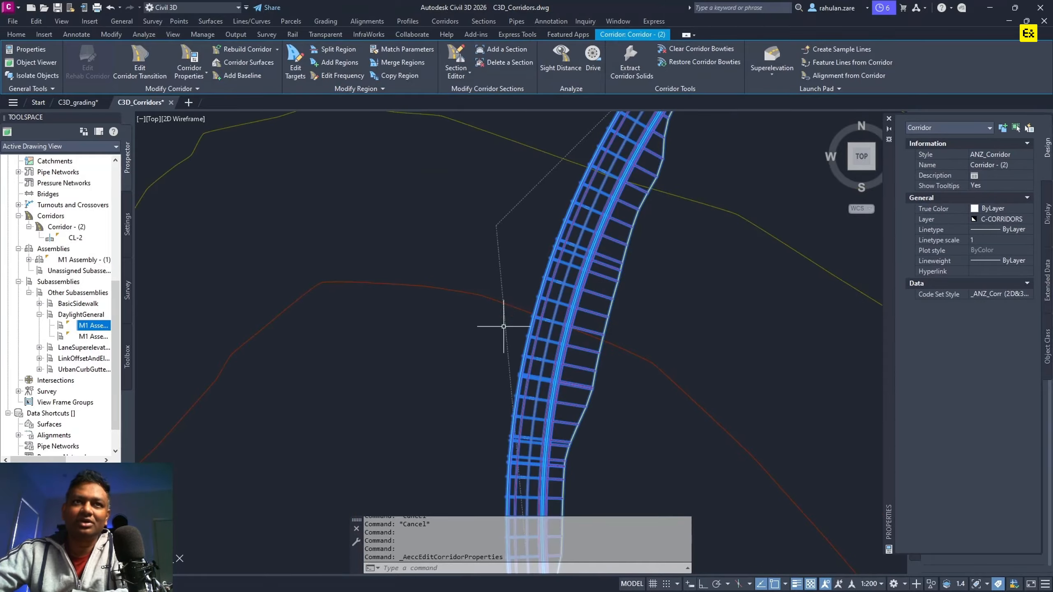
pyautogui.scroll(-4, 504, 327)
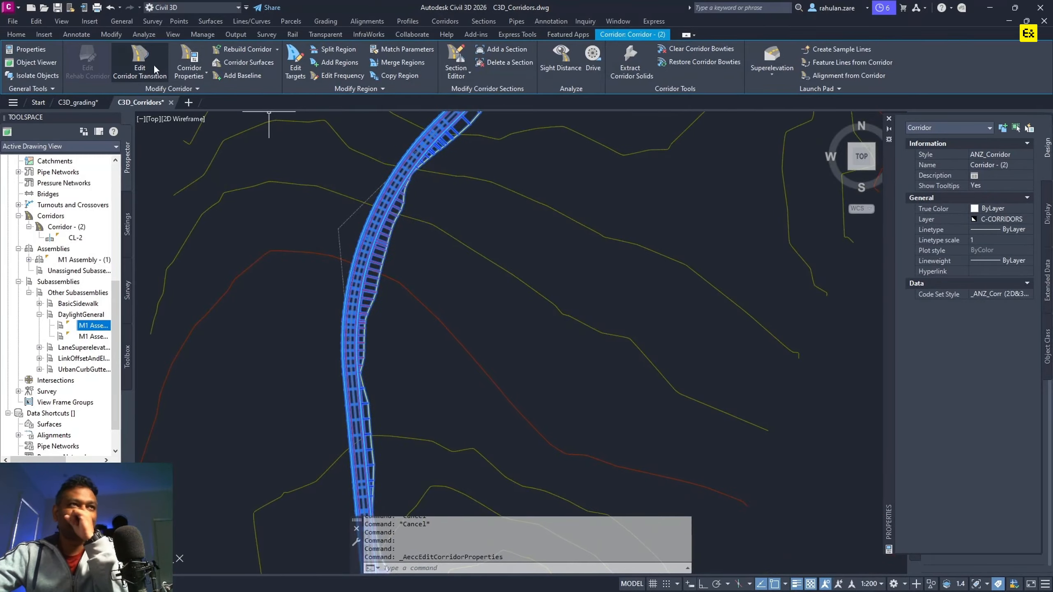
# - Set profile Design-CL-2-(1) as the Elevation Profile target of the left LinkOffsetAndElevation subassembly and rebuild the corridor
pyautogui.click(189, 62)
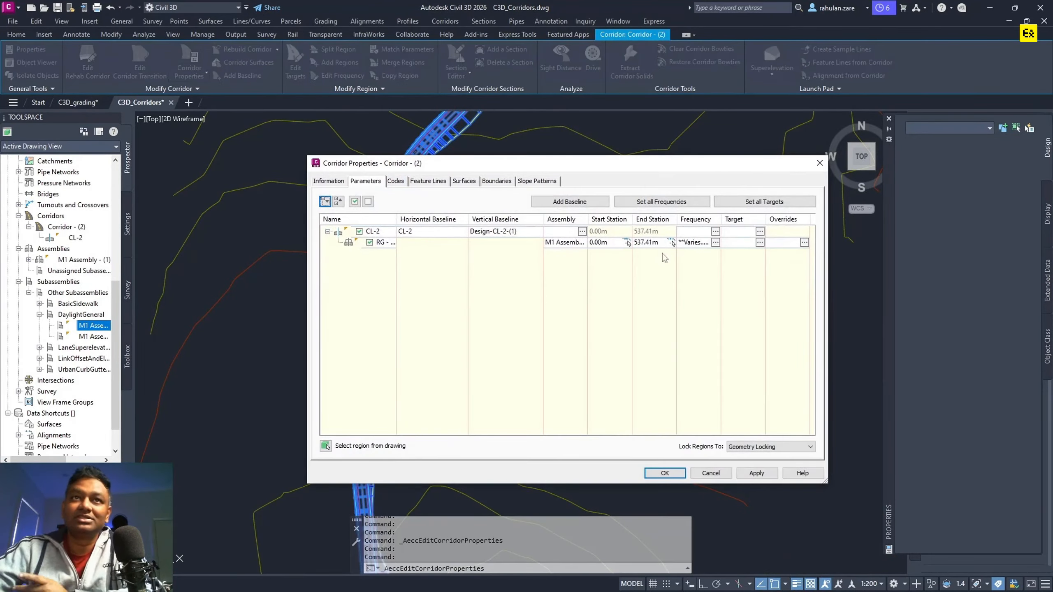
pyautogui.click(749, 201)
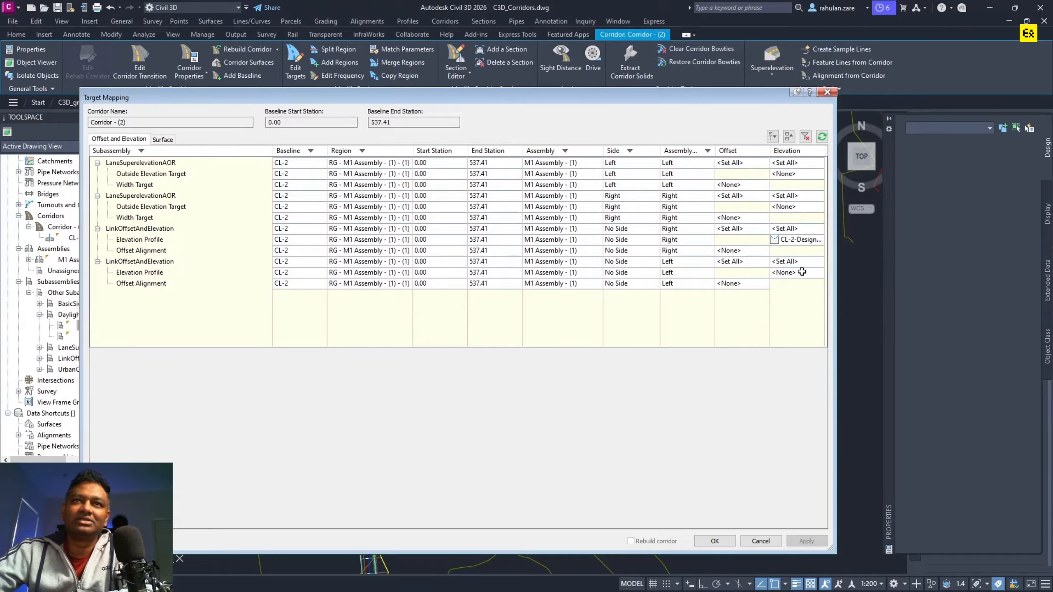
pyautogui.click(742, 284)
pyautogui.click(742, 272)
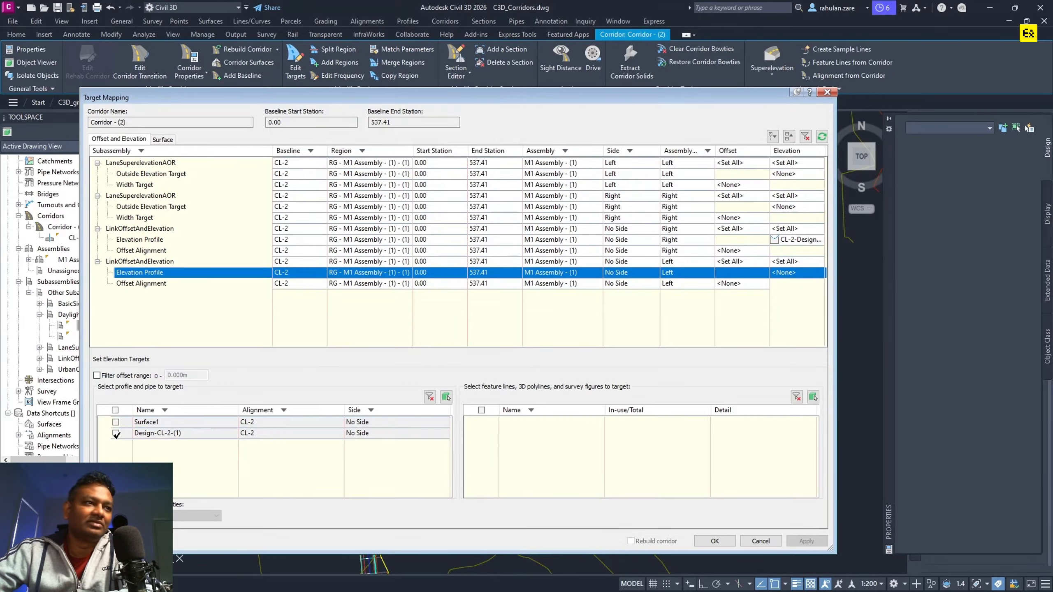
pyautogui.click(116, 433)
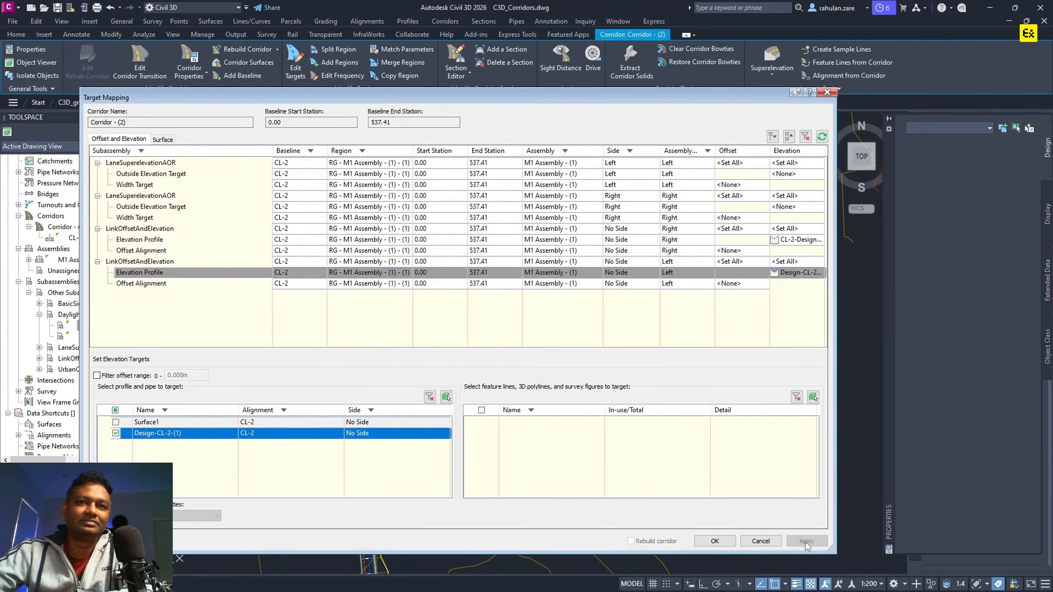
pyautogui.click(715, 542)
pyautogui.click(664, 471)
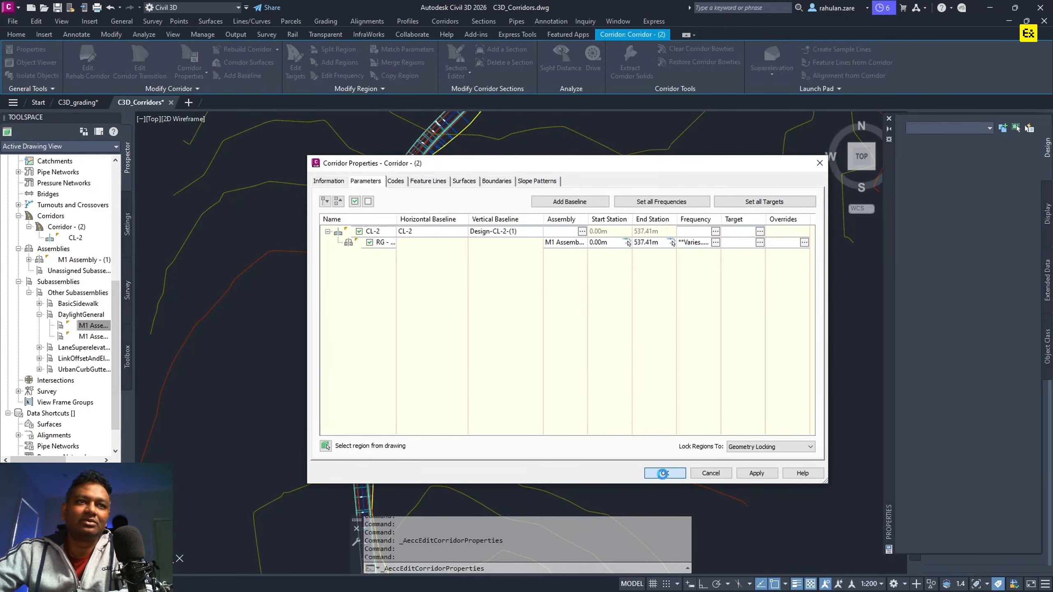
pyautogui.click(491, 271)
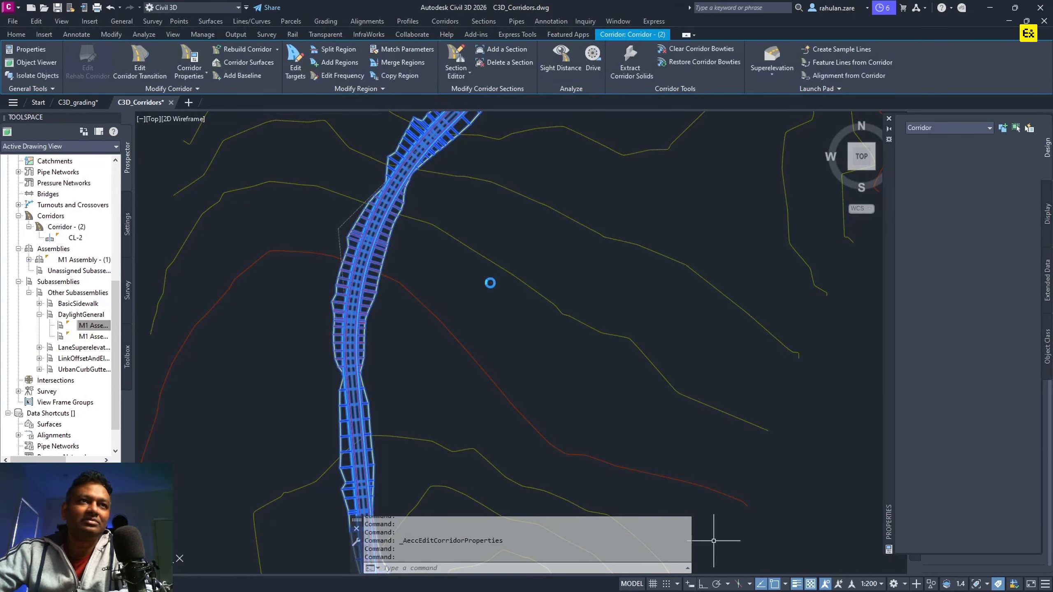
pyautogui.moveTo(355, 235); pyautogui.dragTo(508, 301, button='middle')
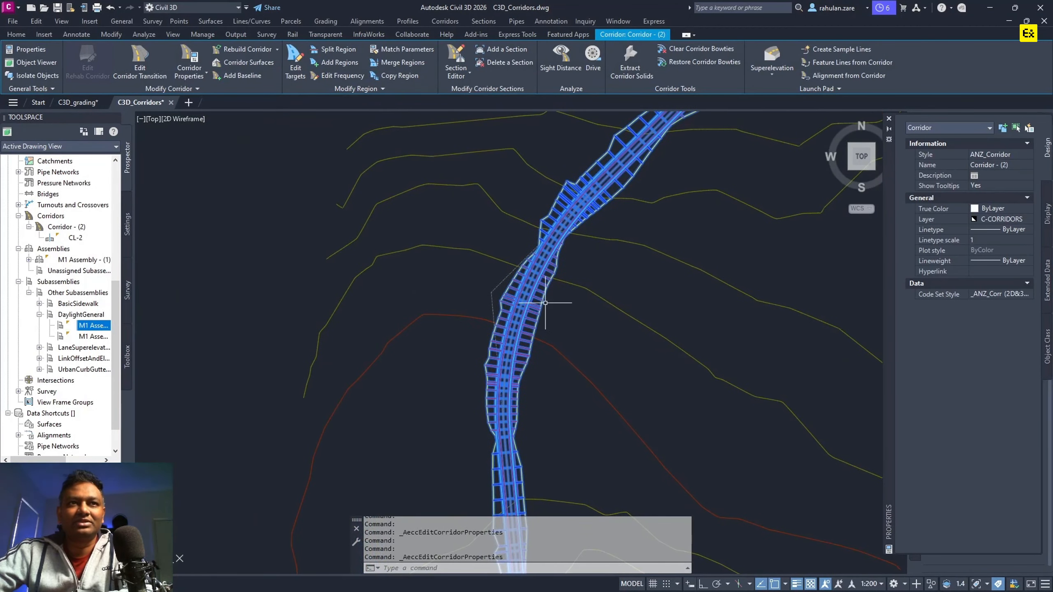
pyautogui.click(564, 300)
pyautogui.click(495, 241)
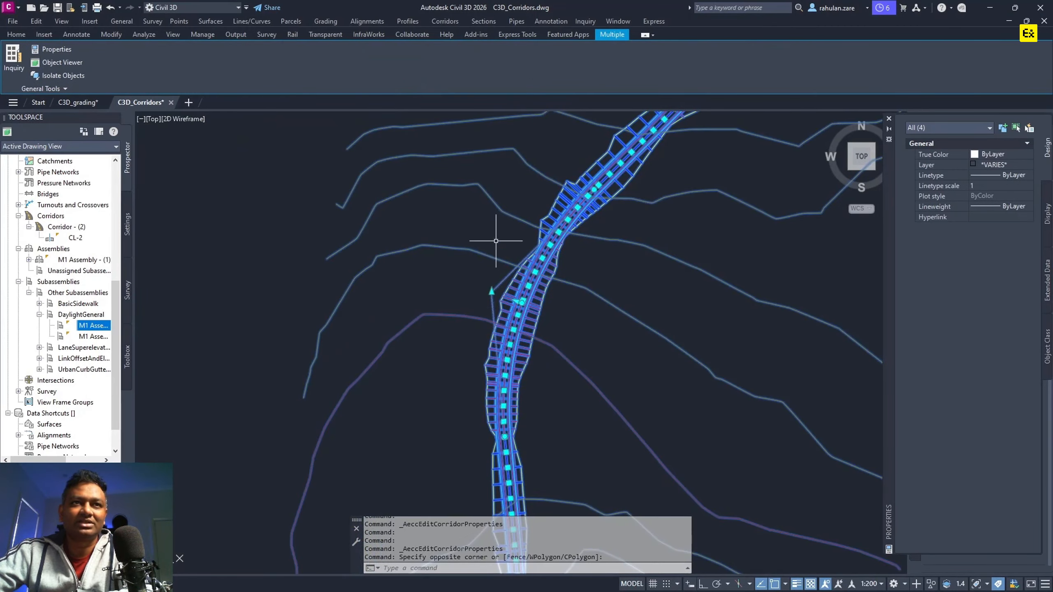
pyautogui.press('Escape')
pyautogui.press('Escape')
pyautogui.click(548, 280)
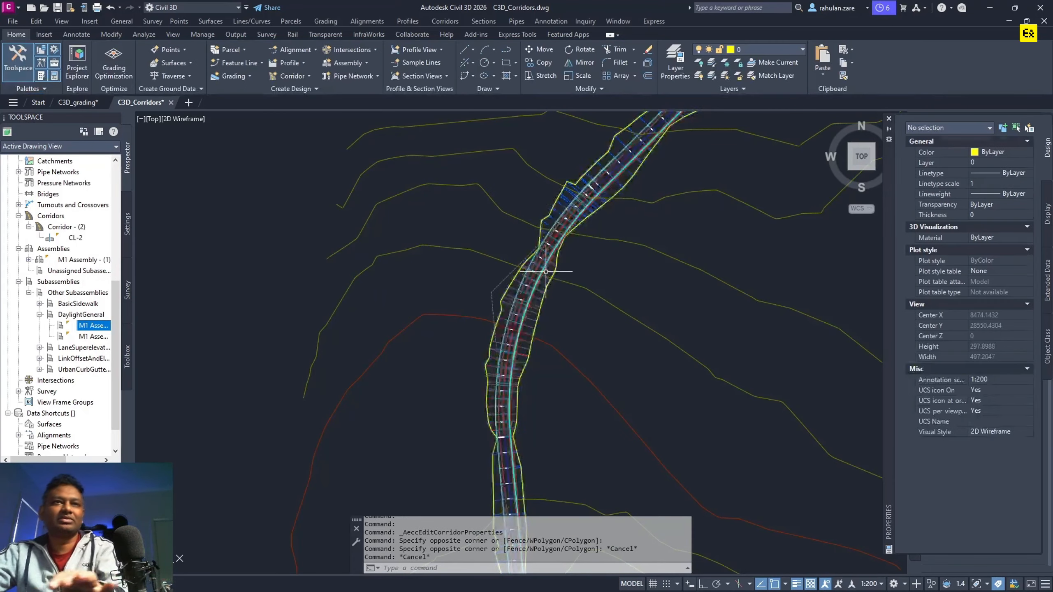
pyautogui.click(574, 290)
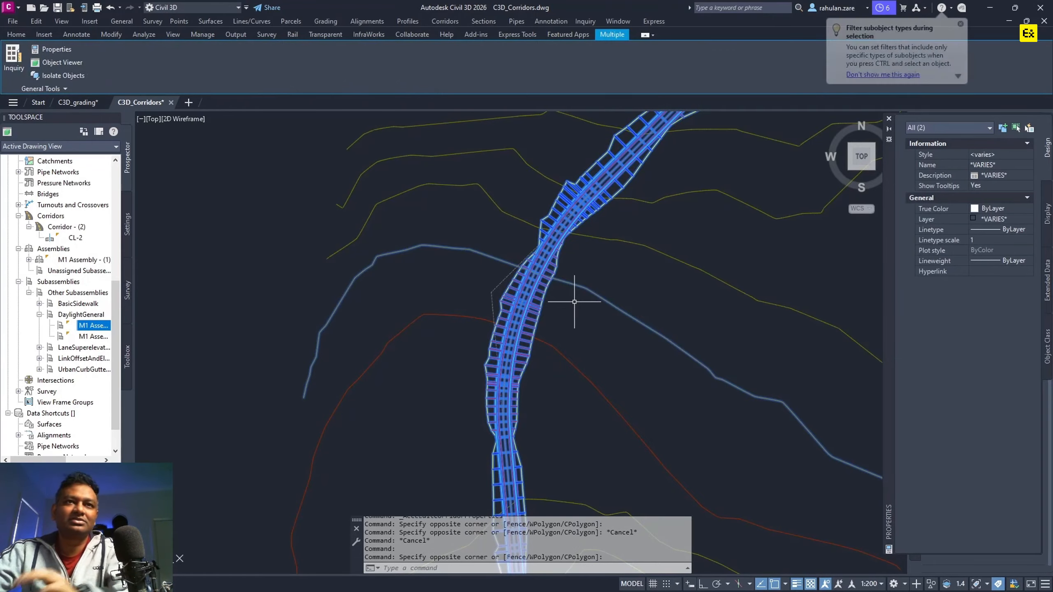
pyautogui.rightClick(576, 307)
pyautogui.press('Escape')
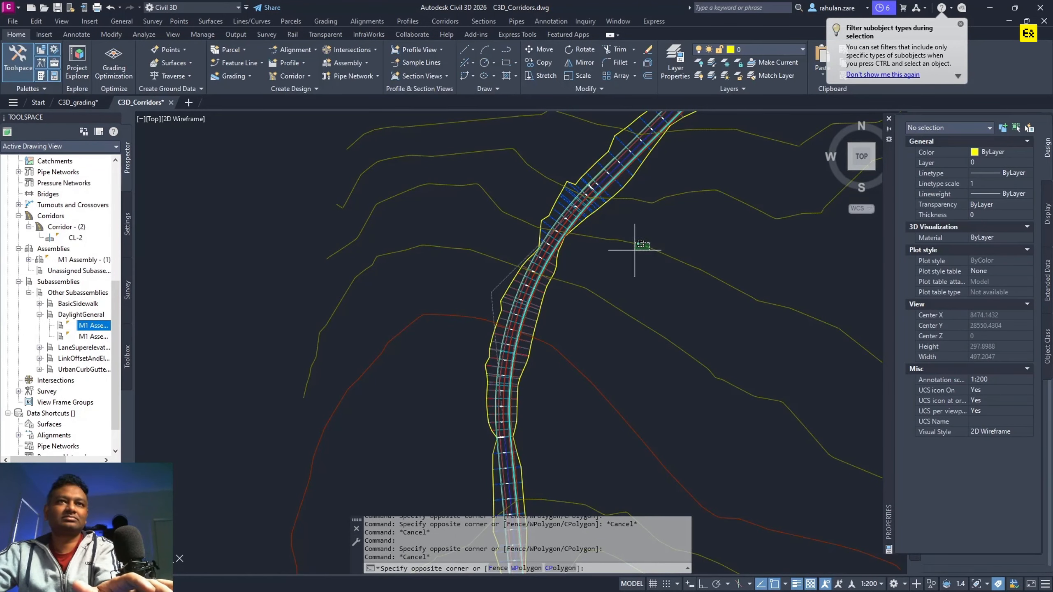
pyautogui.click(632, 251)
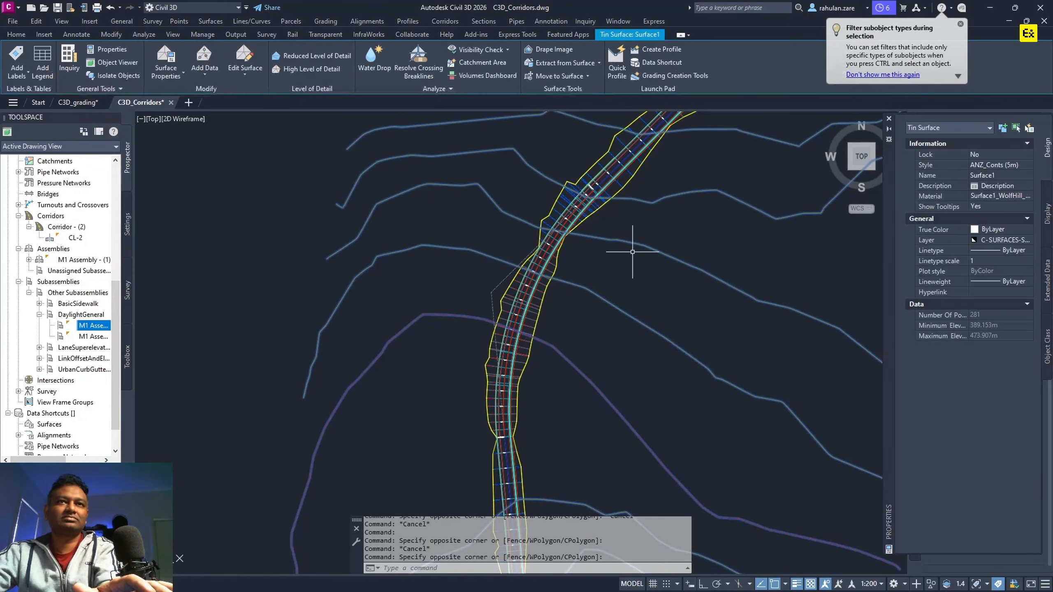
pyautogui.click(550, 264)
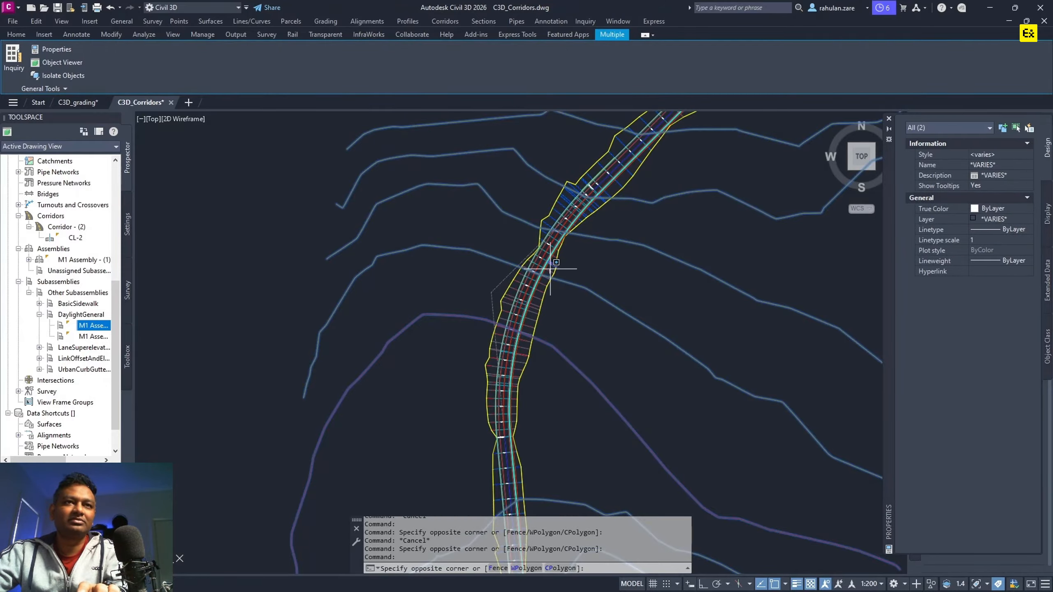
pyautogui.press('Escape')
pyautogui.press('Escape')
pyautogui.press('Escape')
pyautogui.scroll(3, 564, 228)
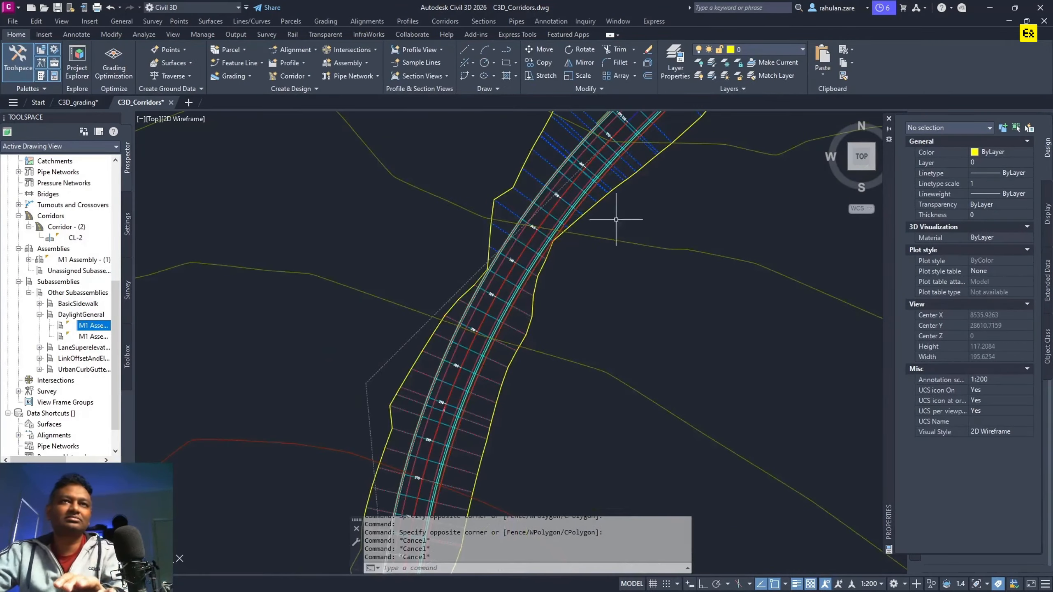
# - Select the corridor together with the terrain surface Surface1 and show both in the Object Viewer
pyautogui.click(641, 262)
pyautogui.click(608, 178)
pyautogui.rightClick(650, 206)
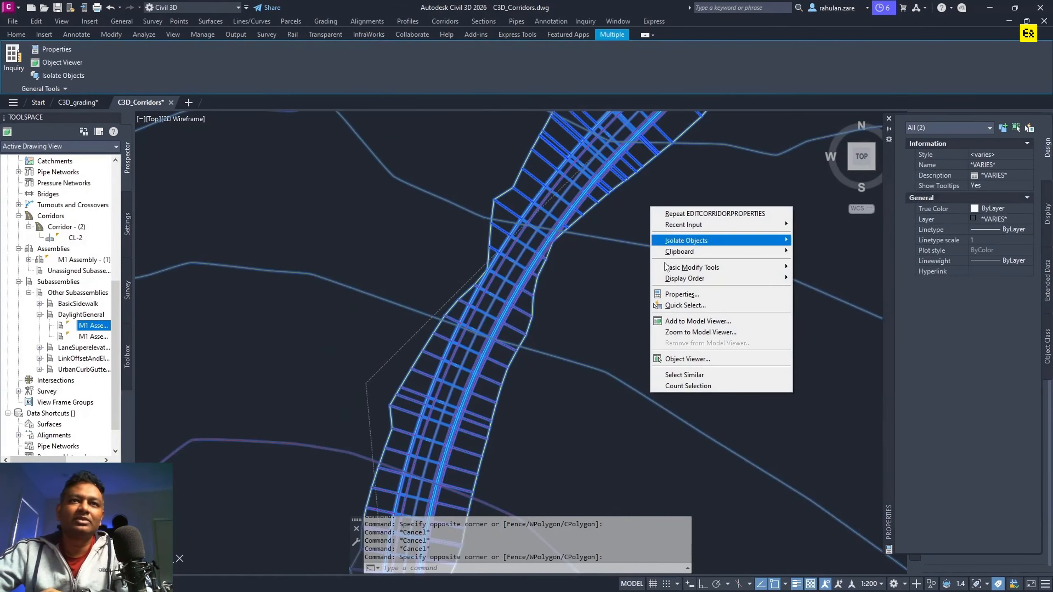
pyautogui.click(694, 359)
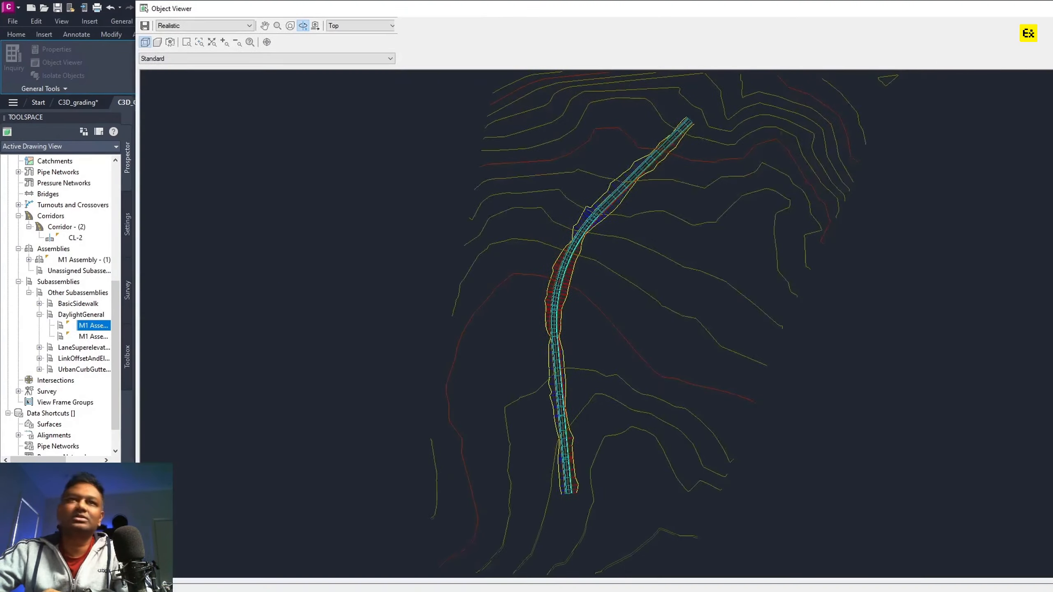
# - Inspect in 3D how the corridor's end and daylight slopes sit on the terrain surface, and close the Object Viewer
pyautogui.moveTo(577, 335)
pyautogui.mouseDown()
pyautogui.moveTo(611, 303)
pyautogui.moveTo(621, 244)
pyautogui.moveTo(593, 288)
pyautogui.moveTo(596, 207)
pyautogui.moveTo(574, 354)
pyautogui.mouseUp()
pyautogui.scroll(6, 569, 357)
pyautogui.moveTo(569, 357); pyautogui.dragTo(707, 398, button='middle')
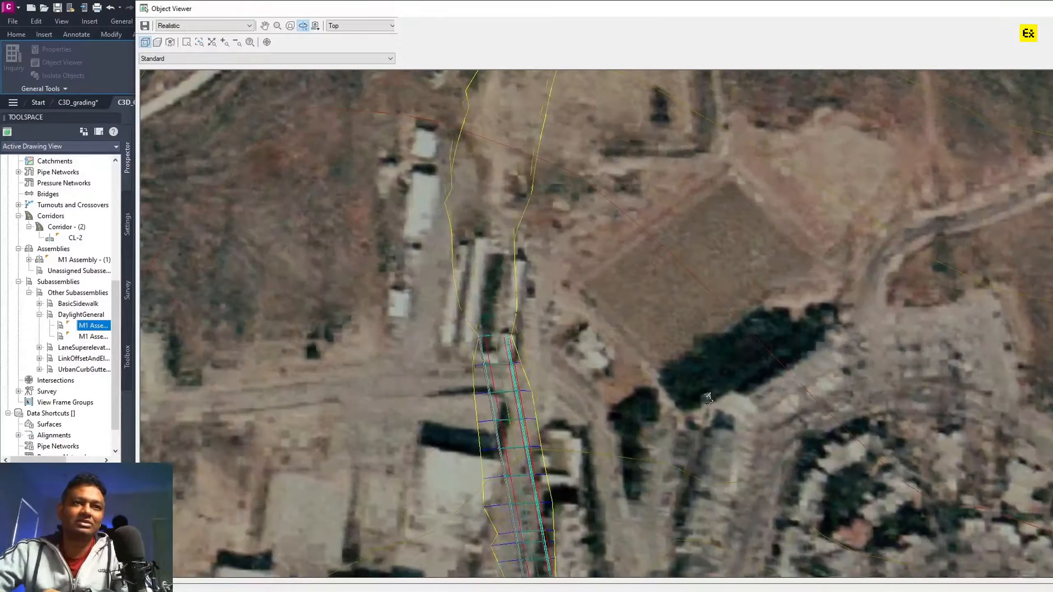
pyautogui.moveTo(708, 398); pyautogui.dragTo(487, 326)
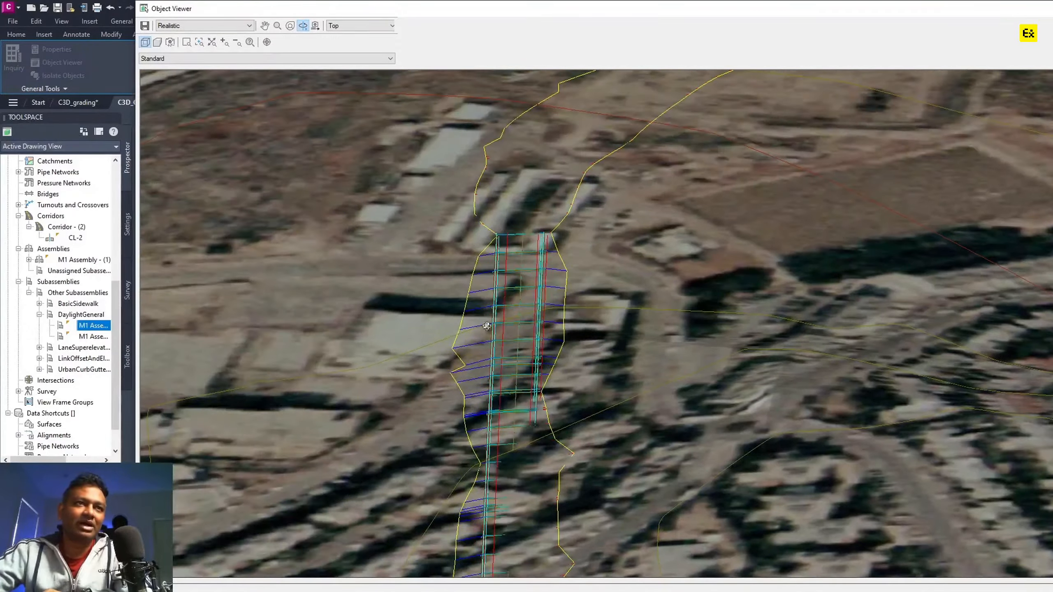
pyautogui.scroll(2, 488, 324)
pyautogui.scroll(-8, 501, 305)
pyautogui.moveTo(604, 360); pyautogui.dragTo(547, 158, button='middle')
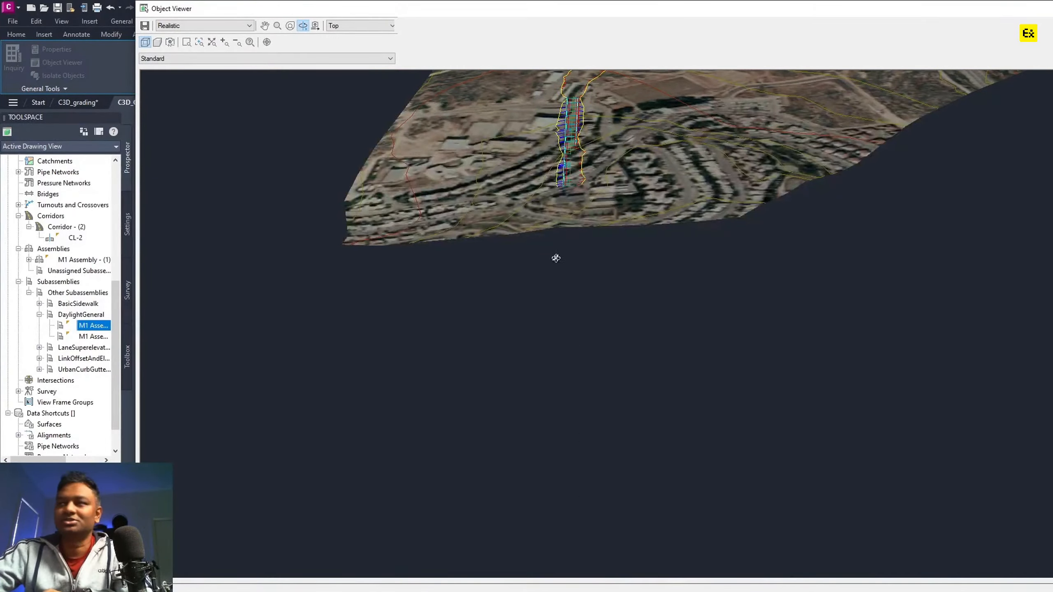
pyautogui.scroll(-6, 628, 263)
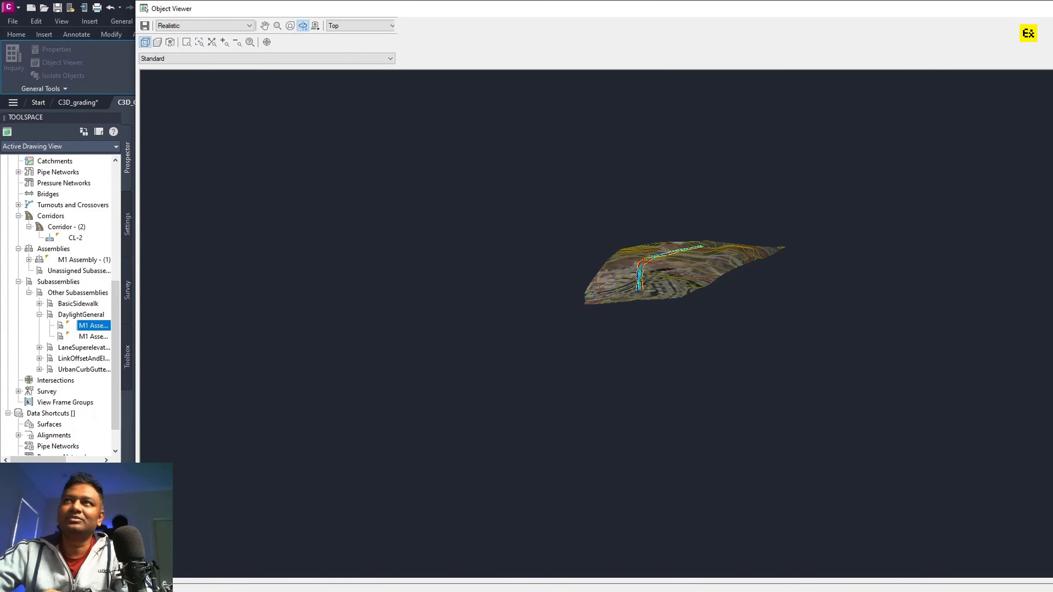
pyautogui.press('Escape')
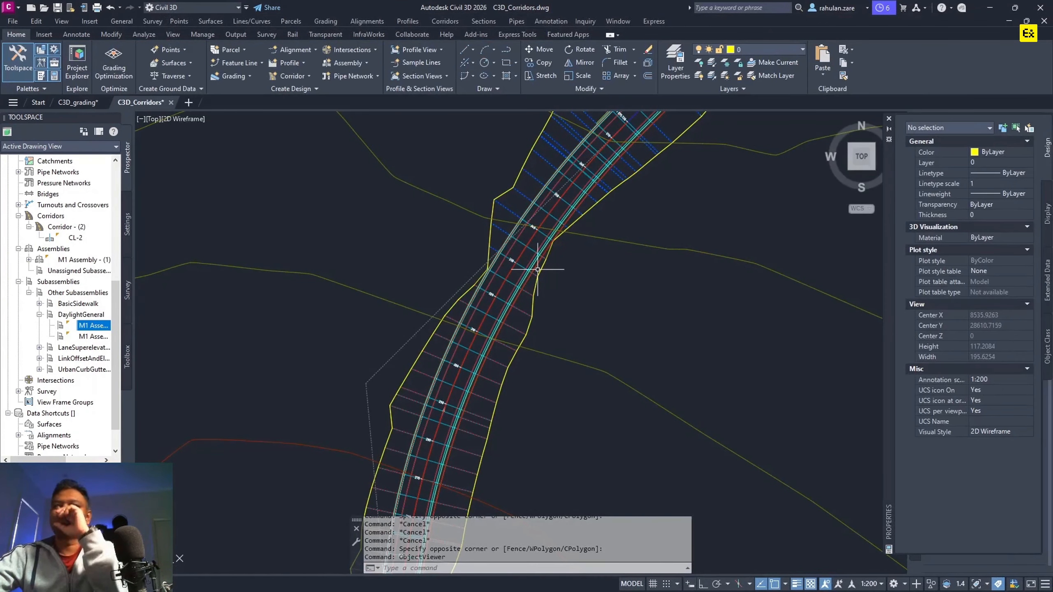
# - Look over the full corridor on the terrain contours and the M1 assembly in its frame
pyautogui.scroll(-10, 503, 291)
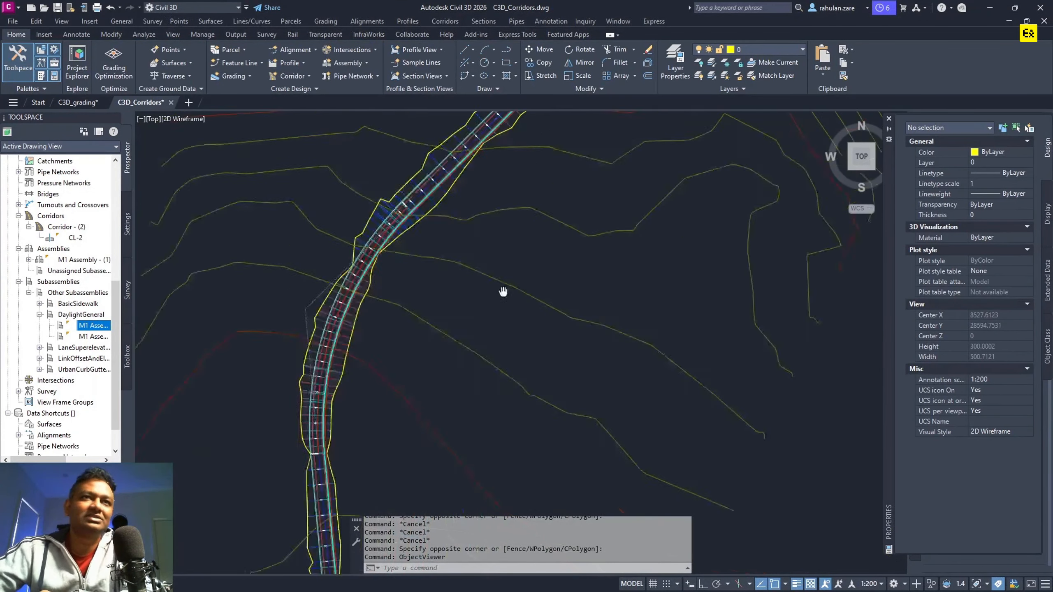
pyautogui.moveTo(368, 207); pyautogui.dragTo(441, 278, button='middle')
pyautogui.scroll(2, 440, 278)
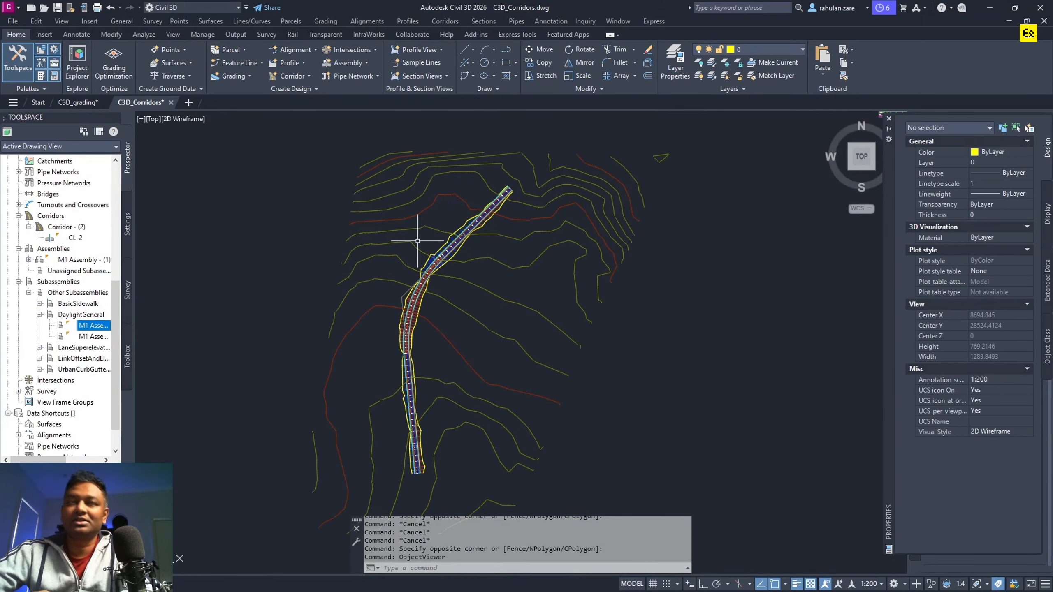
pyautogui.moveTo(622, 347); pyautogui.dragTo(440, 210, button='middle')
pyautogui.moveTo(653, 398); pyautogui.dragTo(606, 284, button='middle')
pyautogui.moveTo(654, 425); pyautogui.dragTo(612, 409, button='middle')
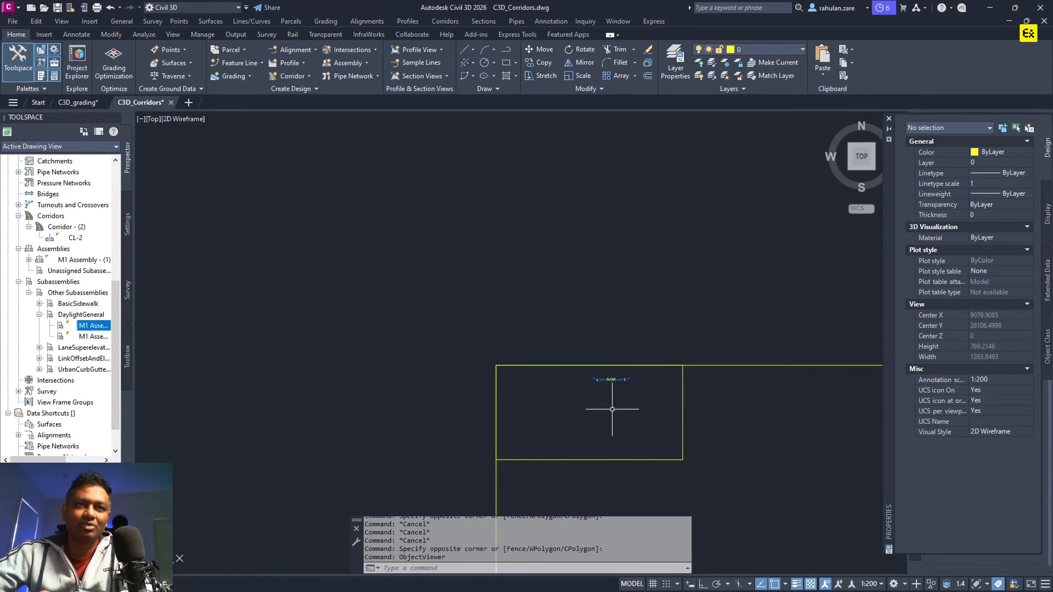
pyautogui.scroll(4, 612, 409)
pyautogui.scroll(-6, 588, 348)
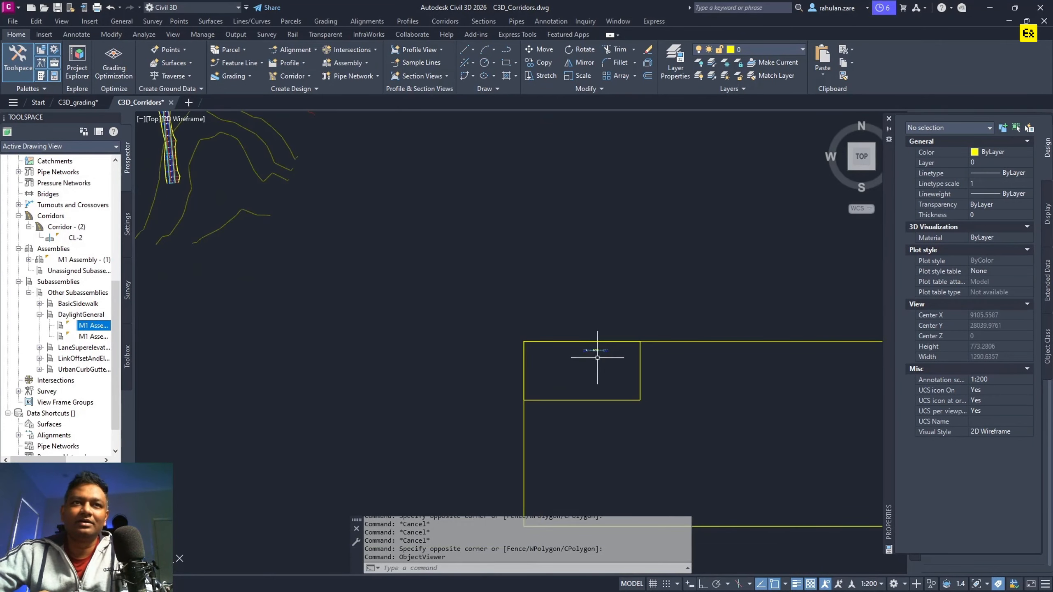
pyautogui.moveTo(478, 318); pyautogui.dragTo(600, 450, button='middle')
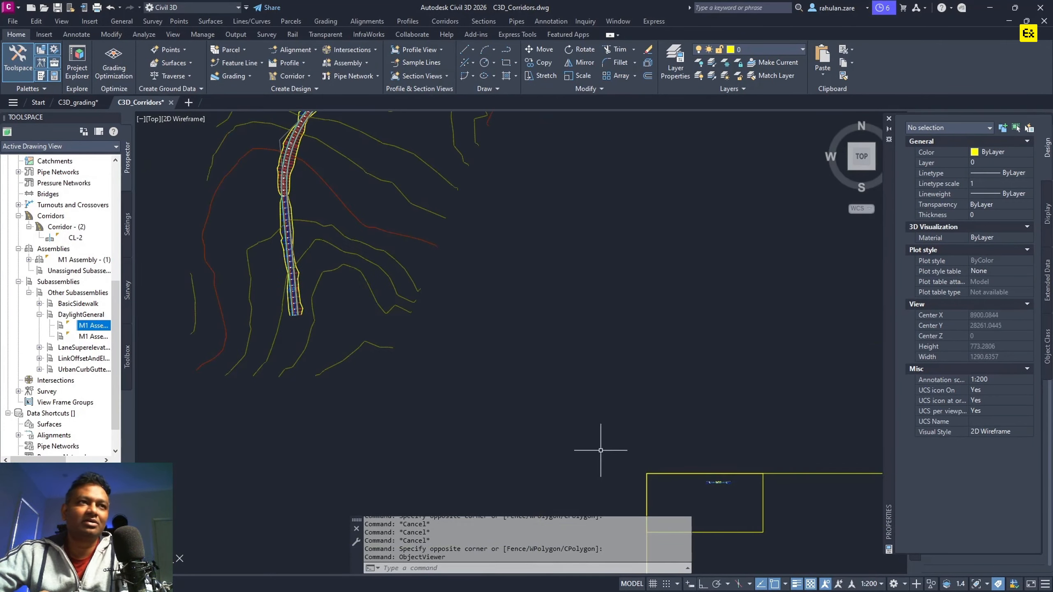